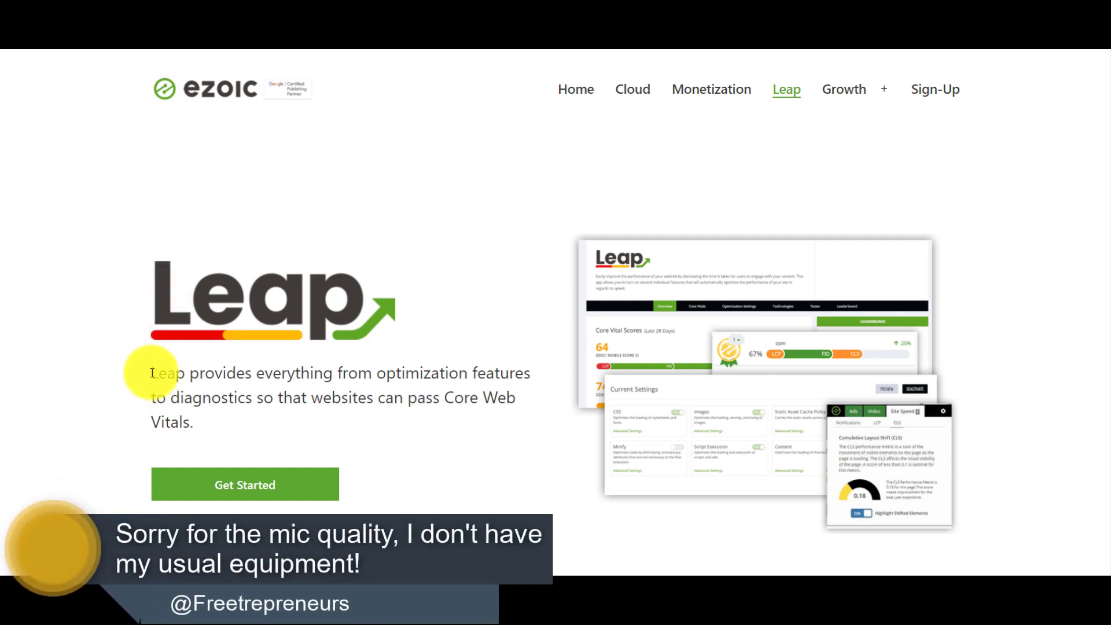
# Highlight Leap's intro sentence and the Fast Facts line 'Leap is 100% free for Ezoic Monetization customers.'.
pyautogui.moveTo(151, 373); pyautogui.dragTo(493, 423)
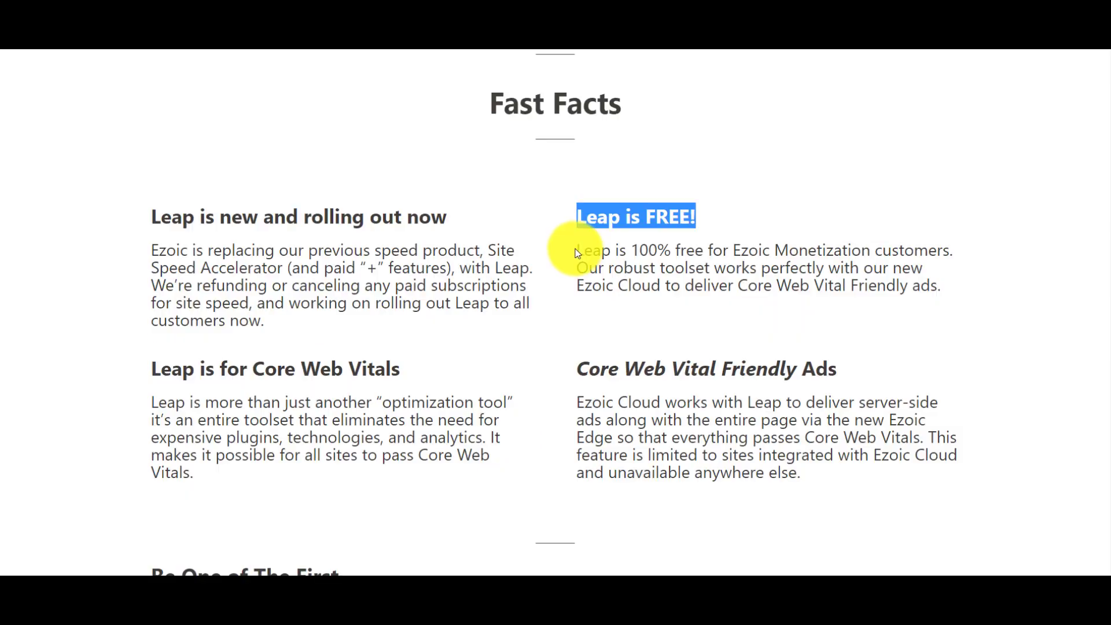
pyautogui.moveTo(577, 250); pyautogui.dragTo(958, 262)
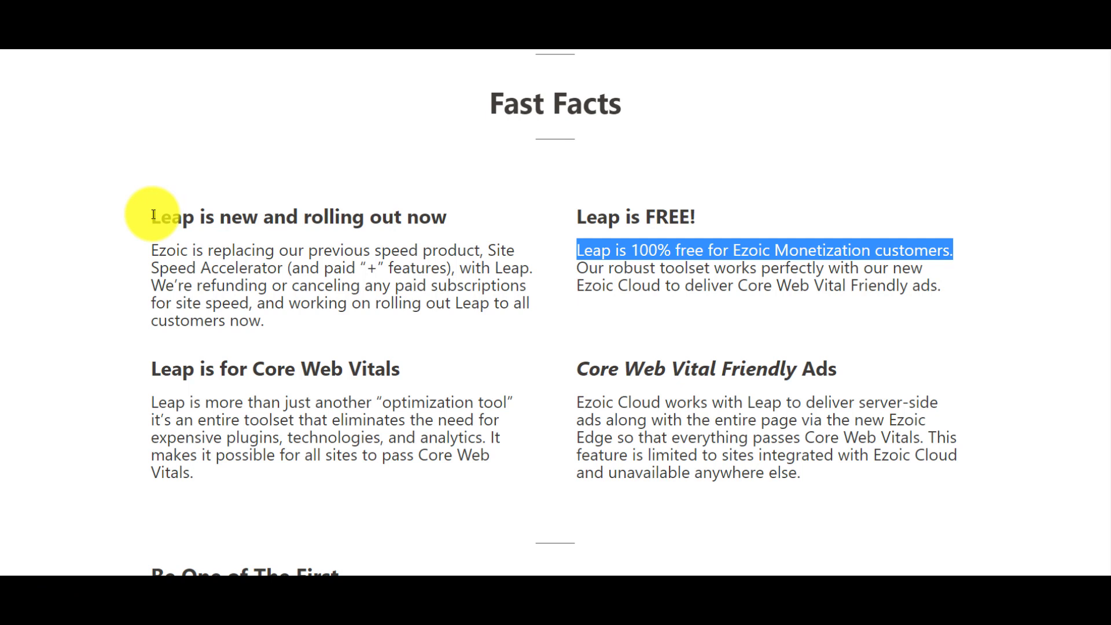
# Highlight the 'Leap is new and rolling out now' heading and scroll down to the signup form.
pyautogui.moveTo(154, 216); pyautogui.dragTo(479, 218)
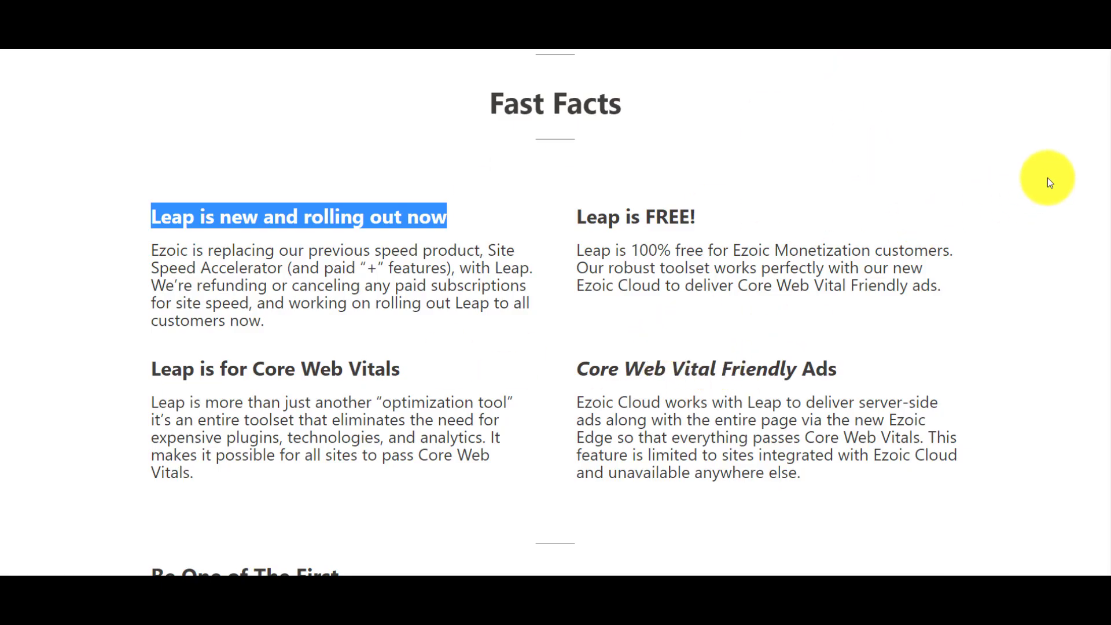
pyautogui.scroll(-5, 1100, 177)
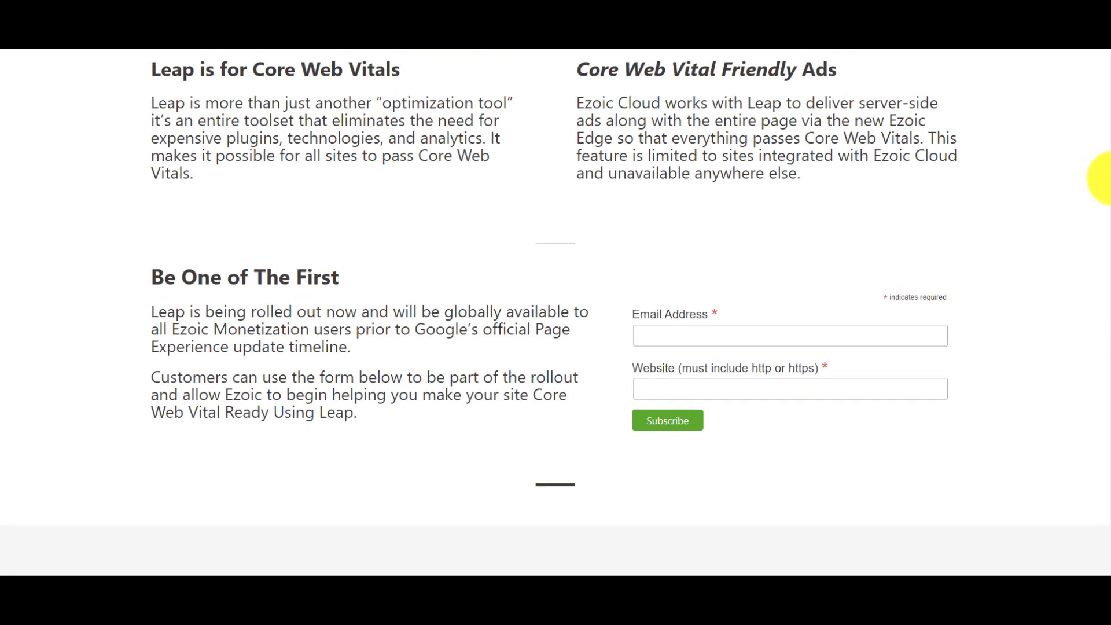
pyautogui.scroll(-8, 1102, 226)
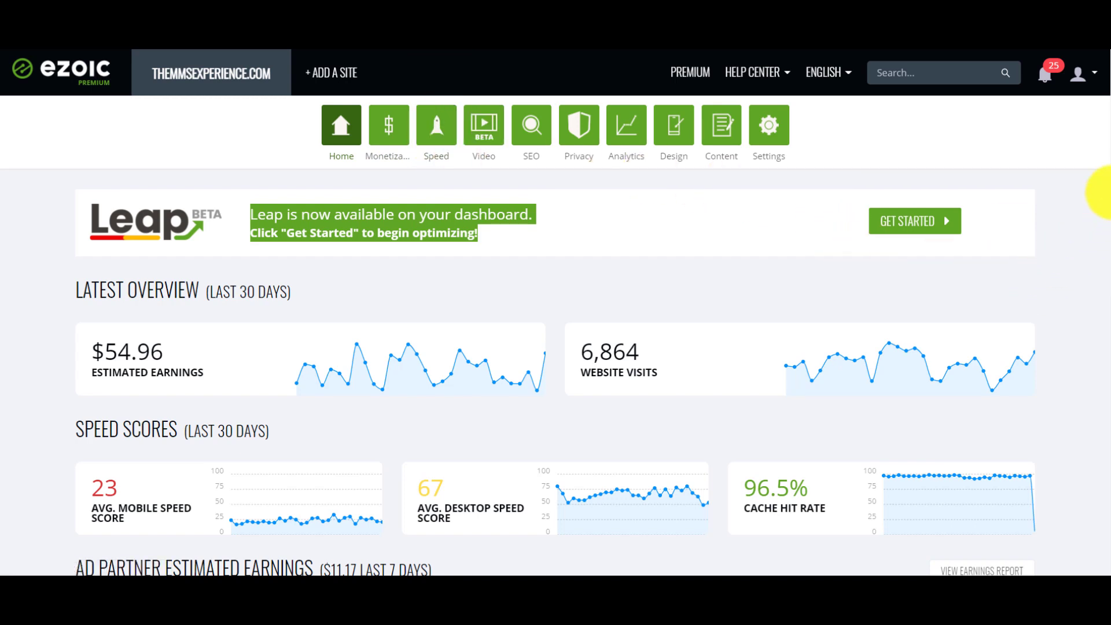
# Launch Leap for the site from the dashboard banner's Get Started button.
pyautogui.scroll(-2, 1094, 174)
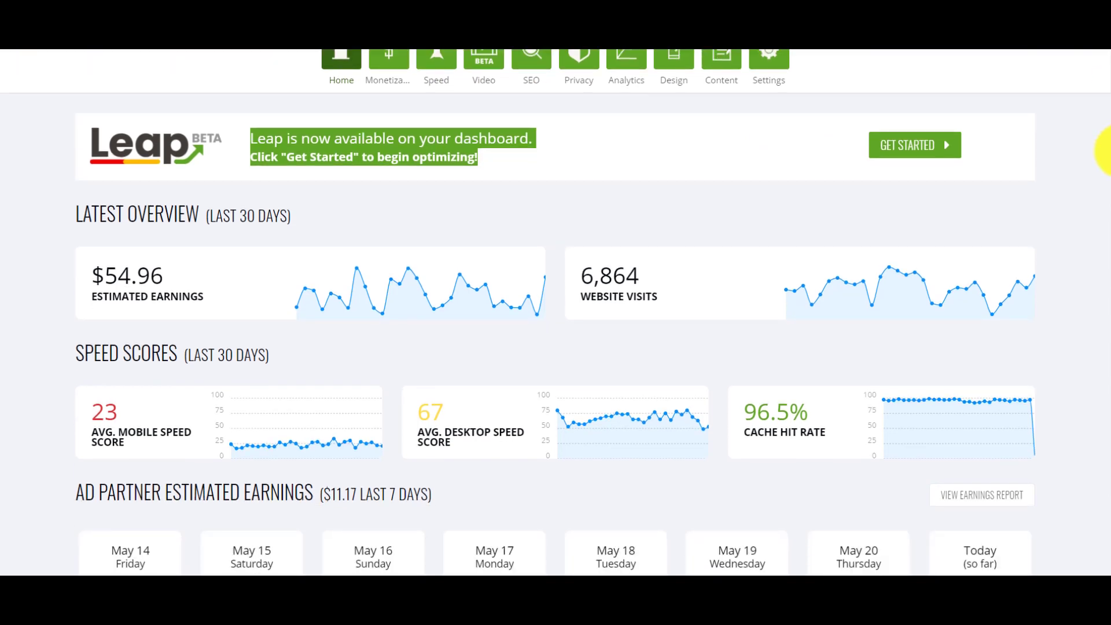
pyautogui.click(547, 184)
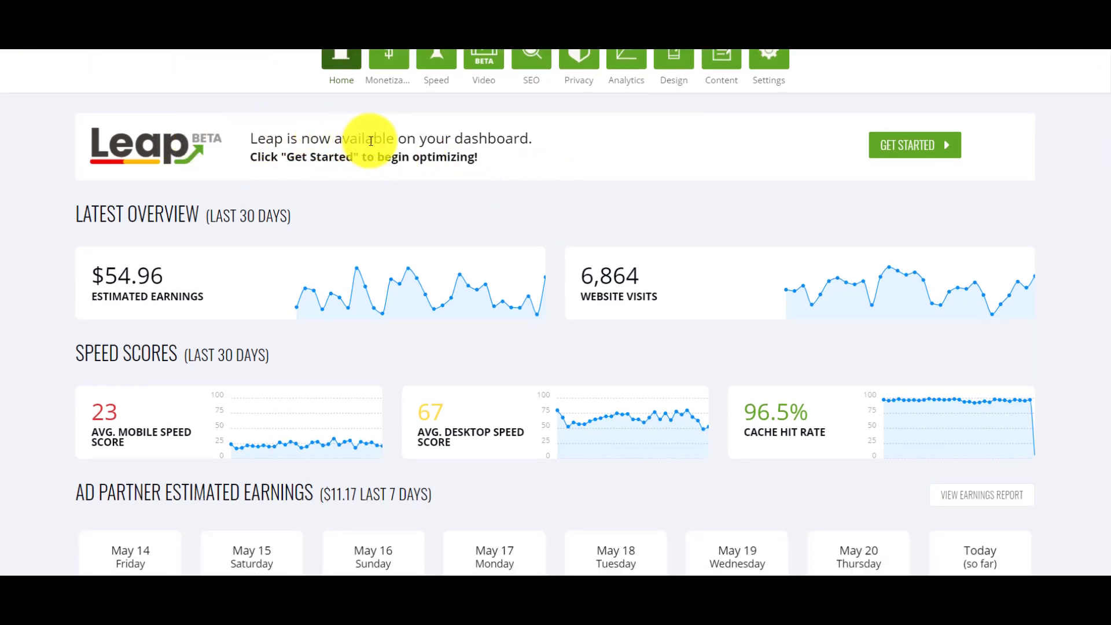
pyautogui.click(898, 155)
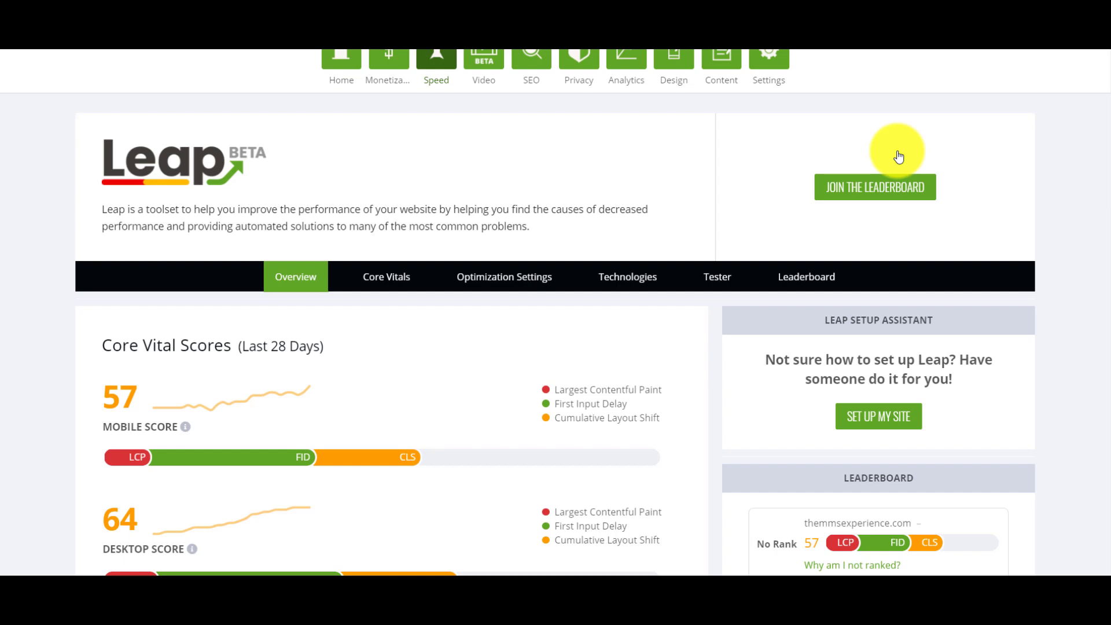
# Review the Last 28 Days Core Vitals: mobile score 57, desktop 64, and the LCP bar.
pyautogui.scroll(-1, 1107, 130)
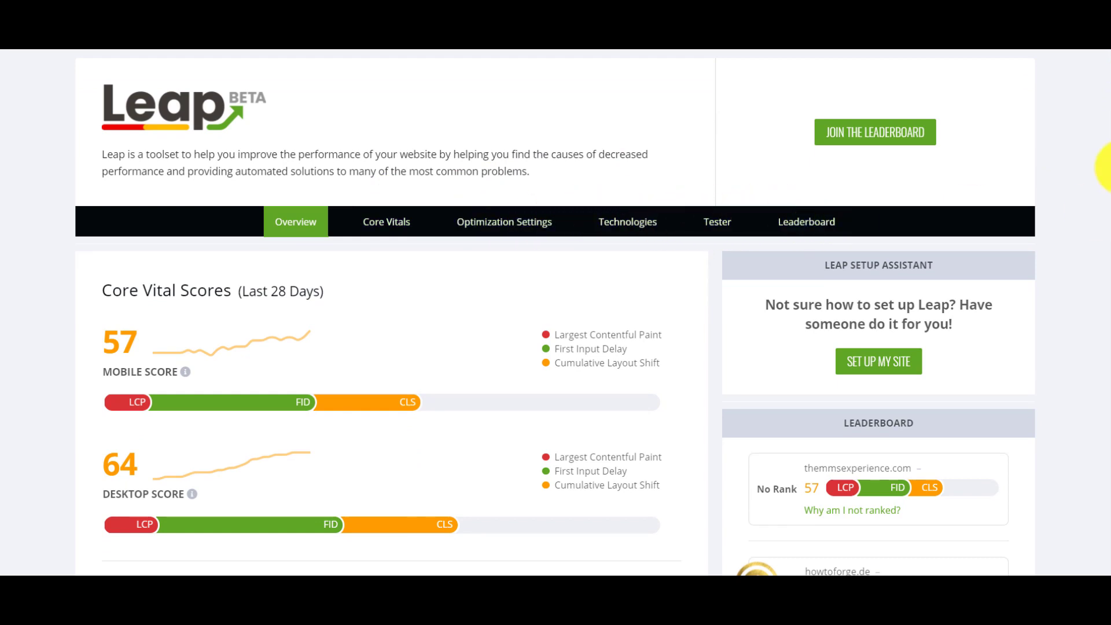
pyautogui.scroll(-3, 1105, 174)
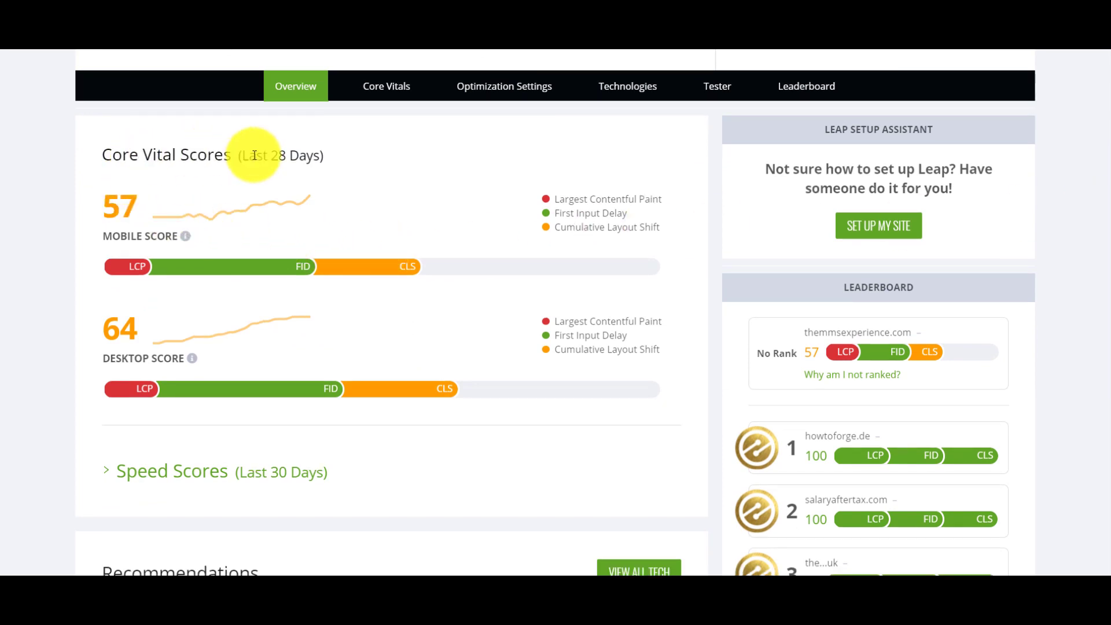
pyautogui.moveTo(322, 158); pyautogui.dragTo(235, 155)
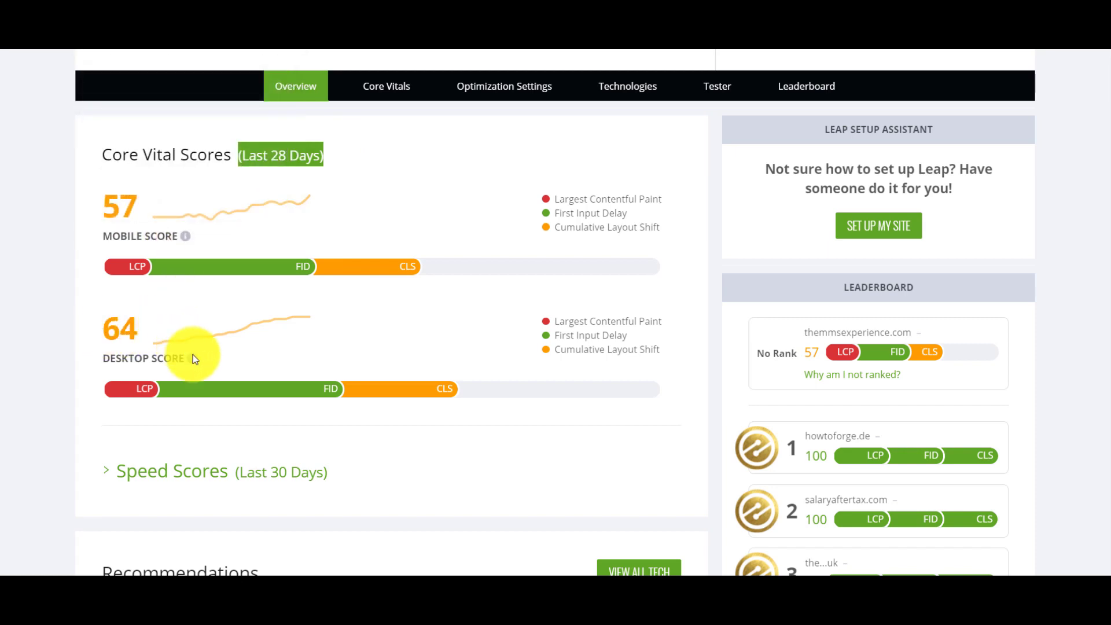
pyautogui.moveTo(194, 361)
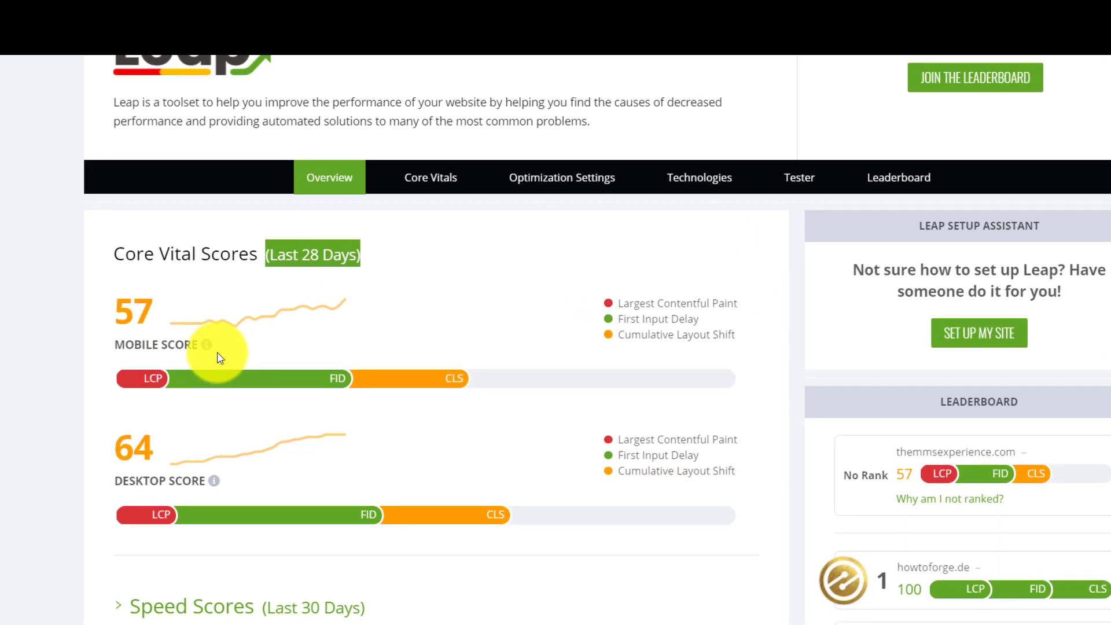
pyautogui.moveTo(192, 235)
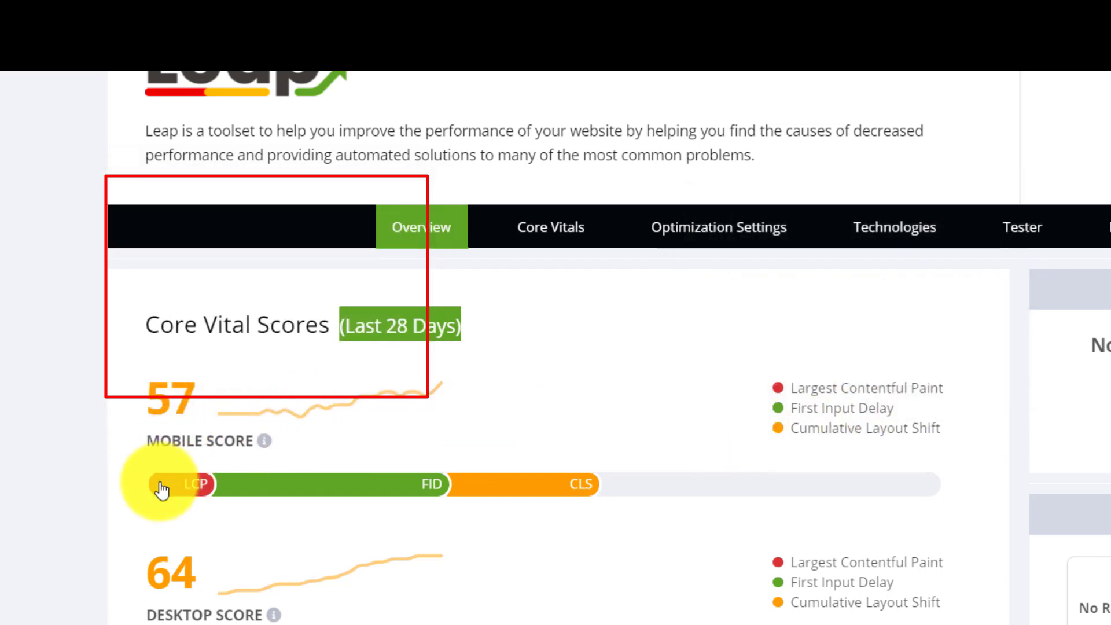
pyautogui.moveTo(176, 491)
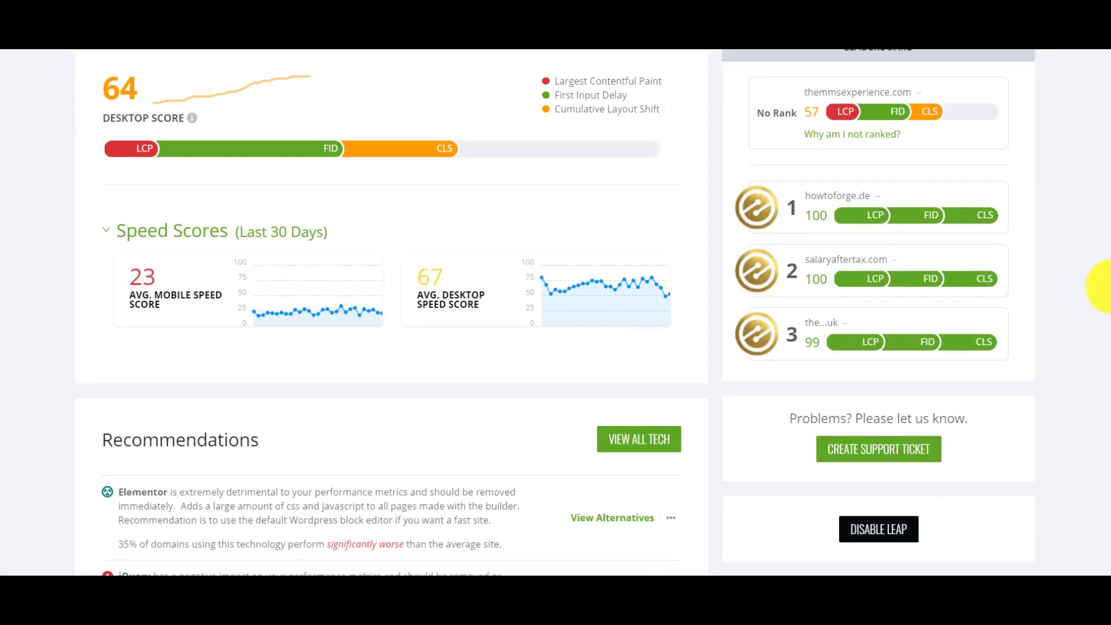
# Scroll to Recommendations and highlight Elementor's 'extremely detrimental to your performance metrics' warning.
pyautogui.scroll(-1, 1099, 292)
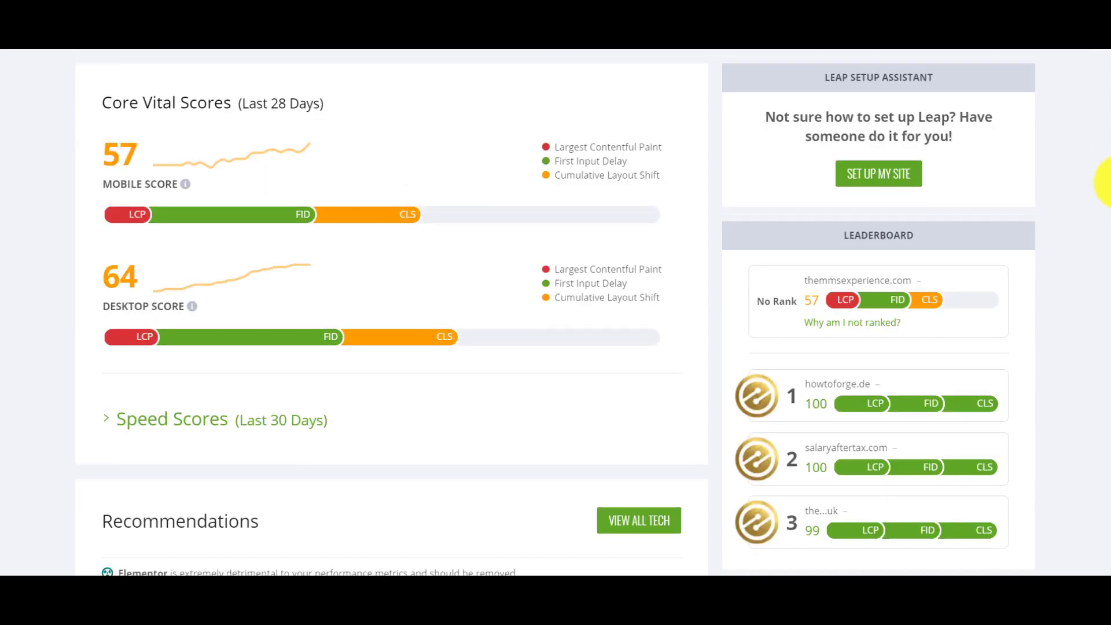
pyautogui.scroll(-2, 1071, 202)
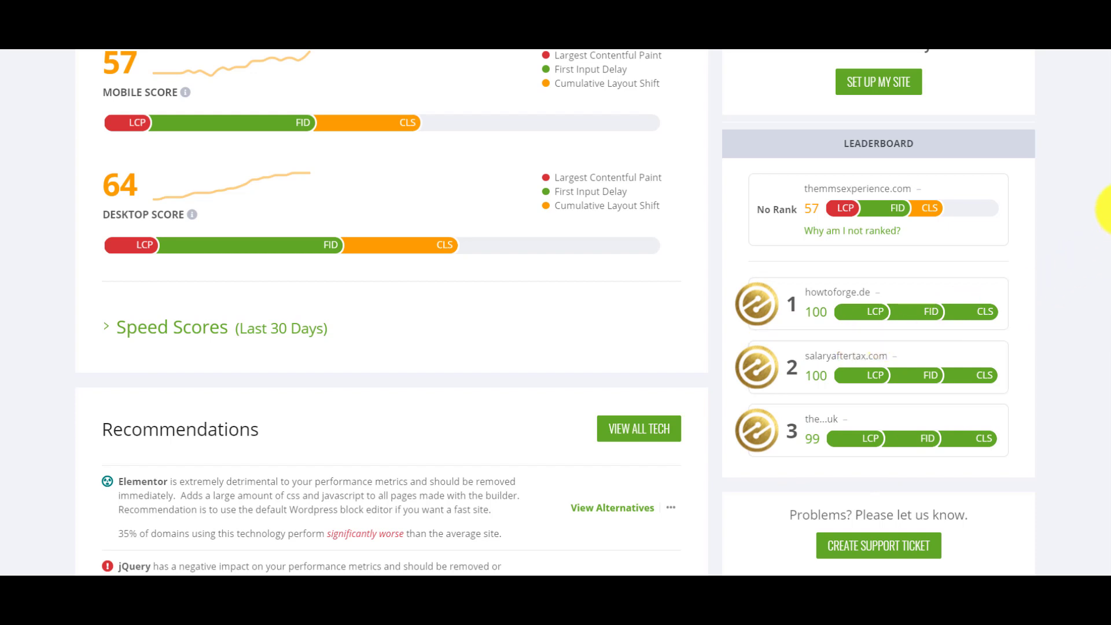
pyautogui.scroll(-2, 1106, 231)
pyautogui.scroll(-3, 1102, 237)
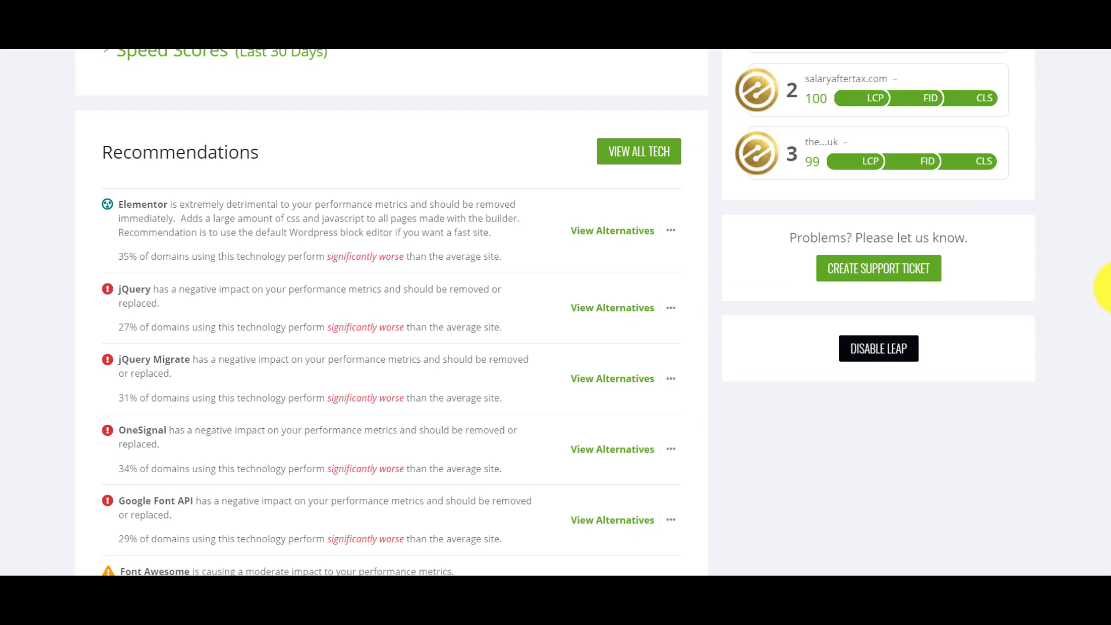
pyautogui.scroll(-7, 1105, 288)
pyautogui.scroll(5, 1106, 313)
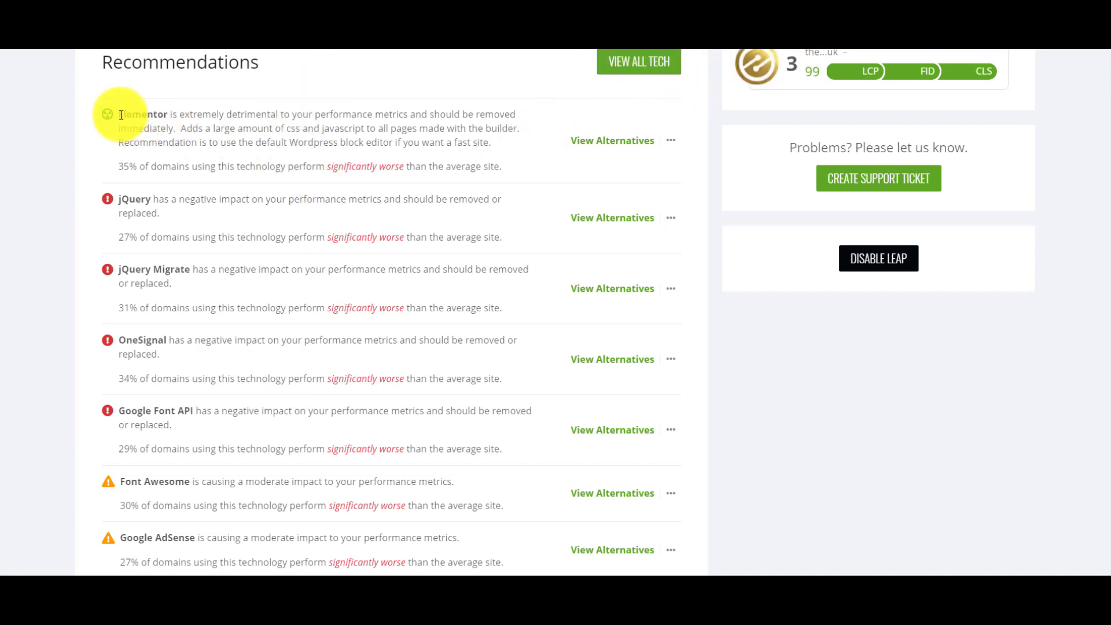
pyautogui.moveTo(122, 115); pyautogui.dragTo(494, 167)
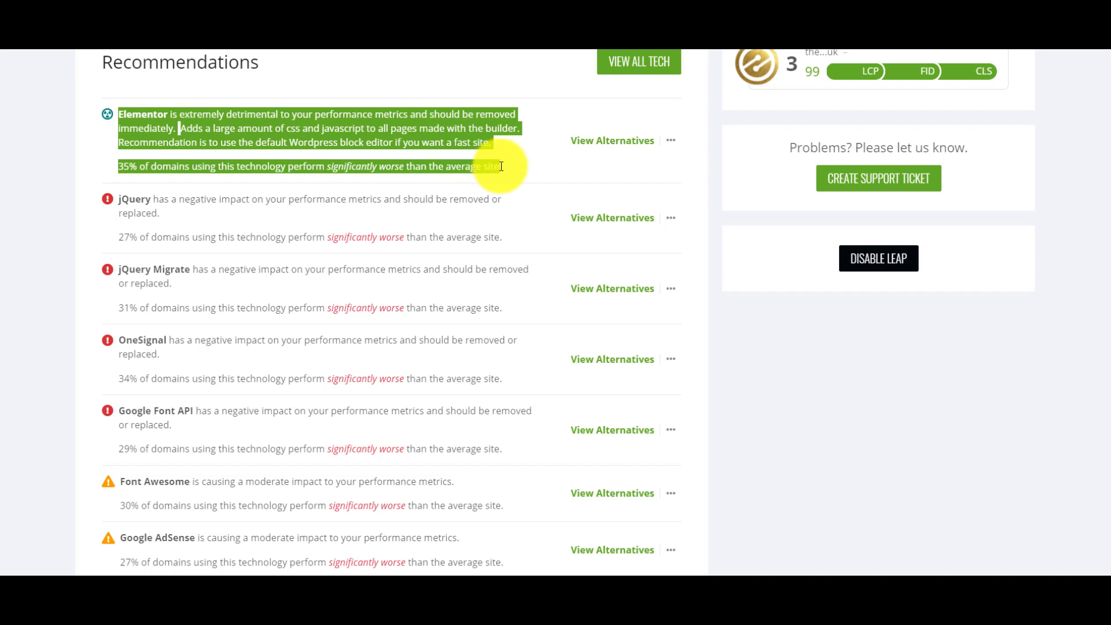
pyautogui.click(501, 166)
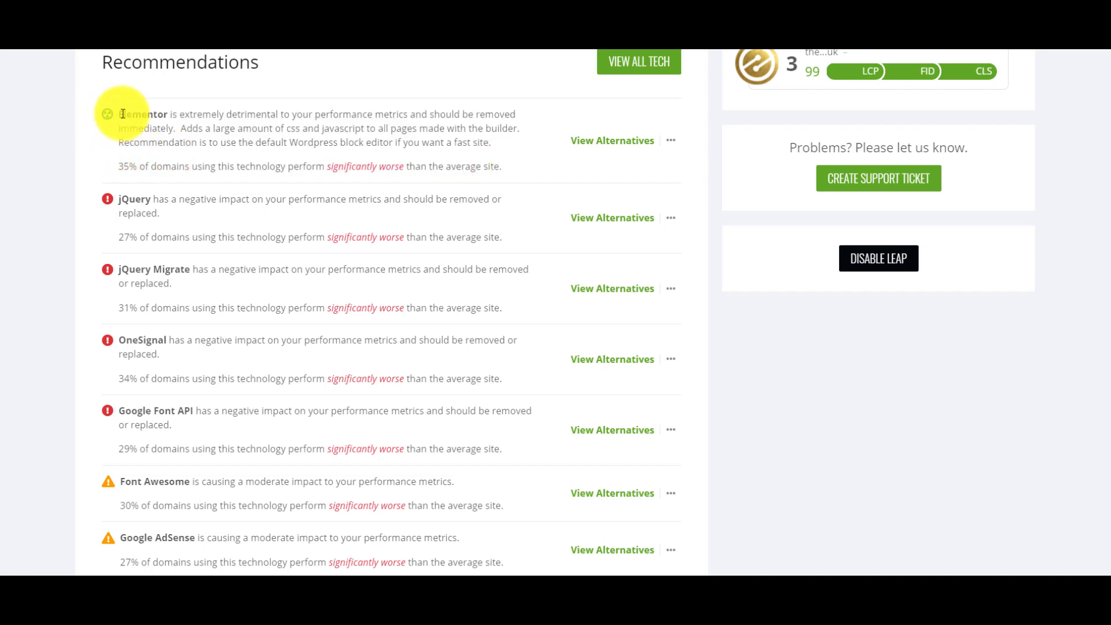
pyautogui.moveTo(179, 112); pyautogui.dragTo(410, 108)
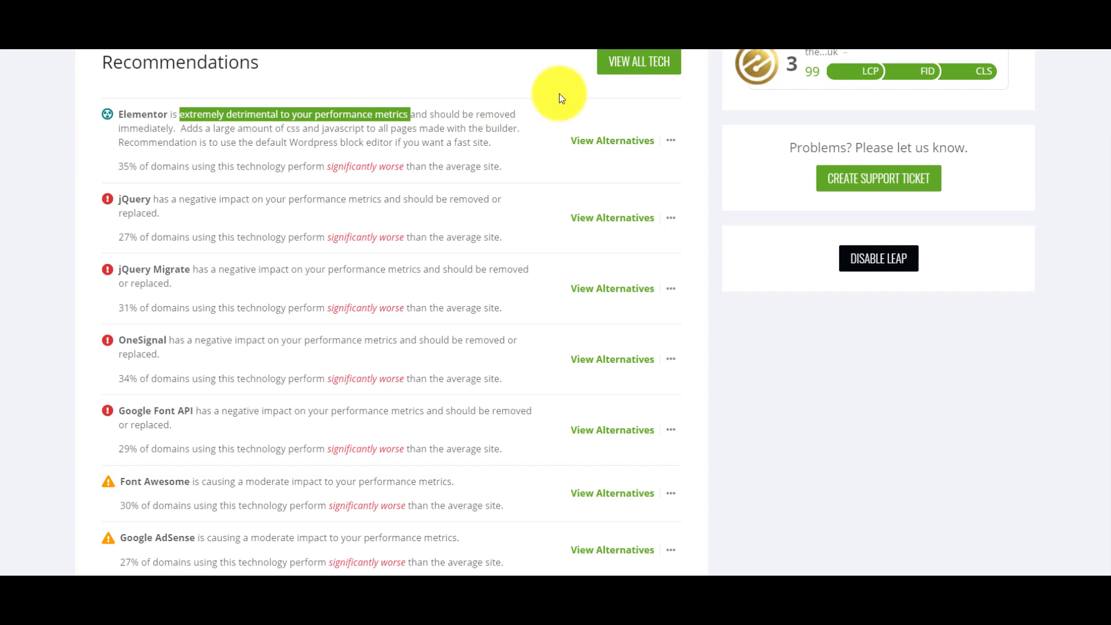
# Show Elementor's alternatives and highlight the top one, WordPress Block Editor (Gutenberg), and its description.
pyautogui.click(610, 141)
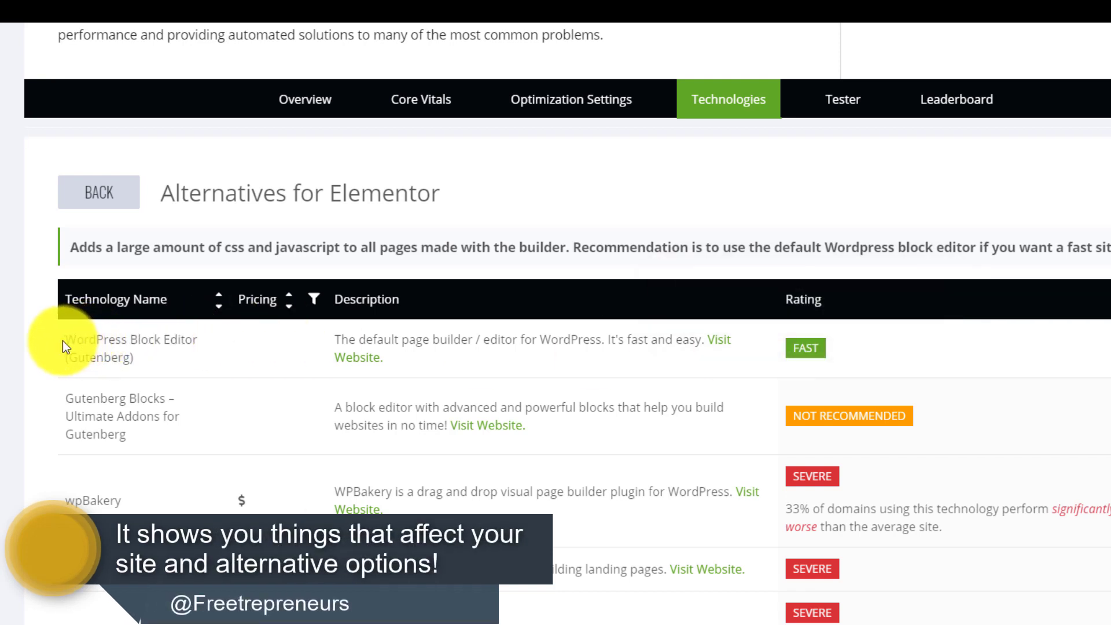
pyautogui.moveTo(64, 341); pyautogui.dragTo(197, 339)
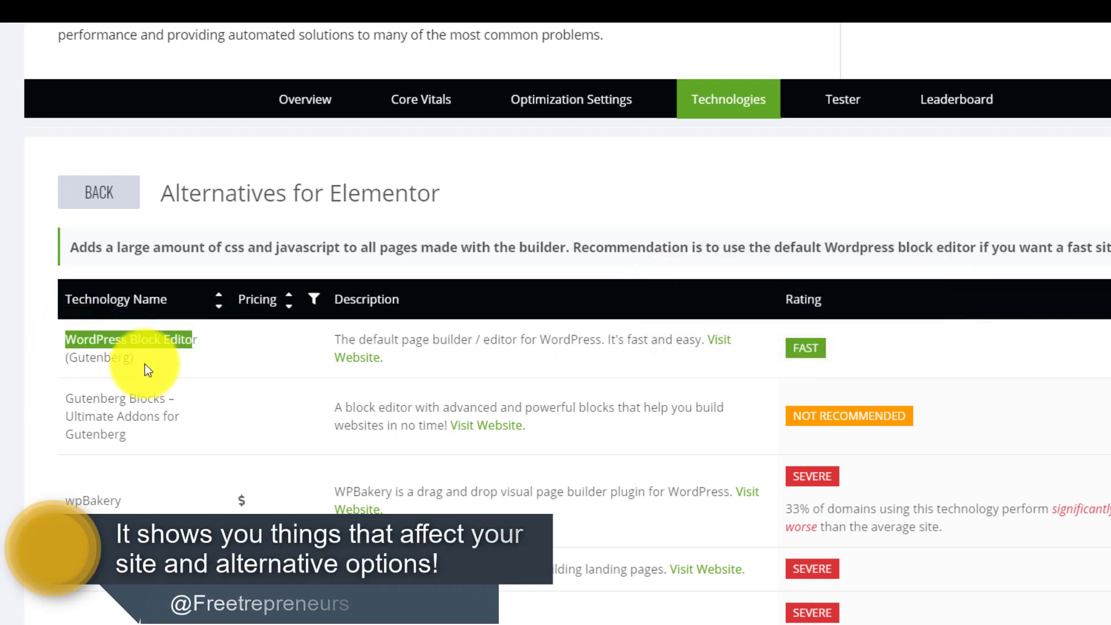
pyautogui.moveTo(137, 362); pyautogui.dragTo(69, 357)
pyautogui.moveTo(333, 340); pyautogui.dragTo(702, 339)
# Scroll through the remaining Elementor alternatives, including wpBakery rated SEVERE, and their pricing.
pyautogui.scroll(-3, 556, 325)
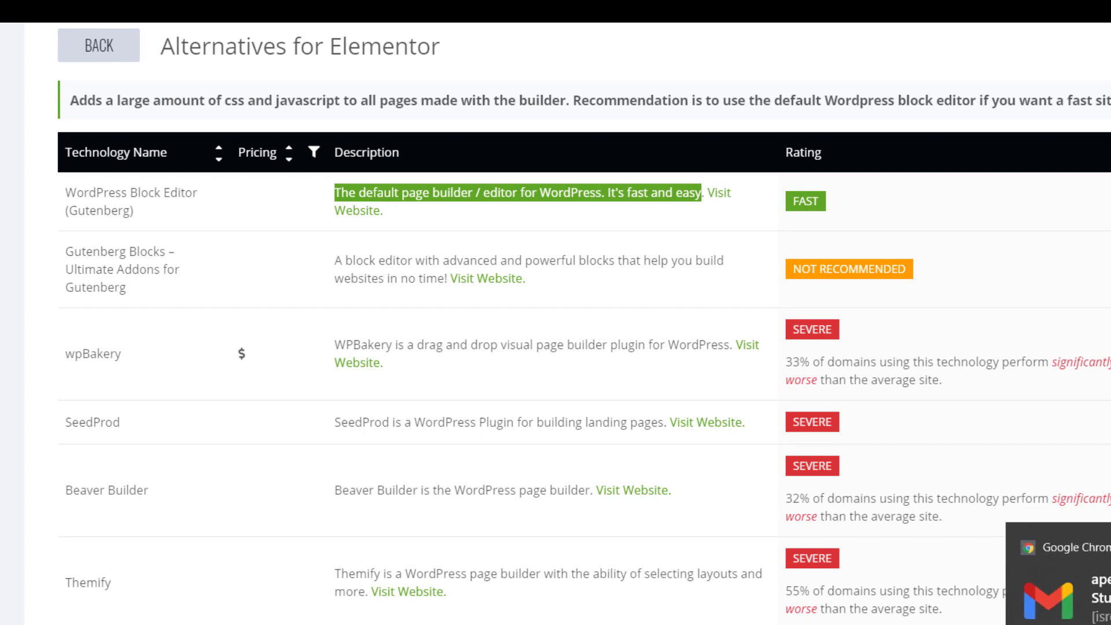
pyautogui.scroll(-1, 555, 324)
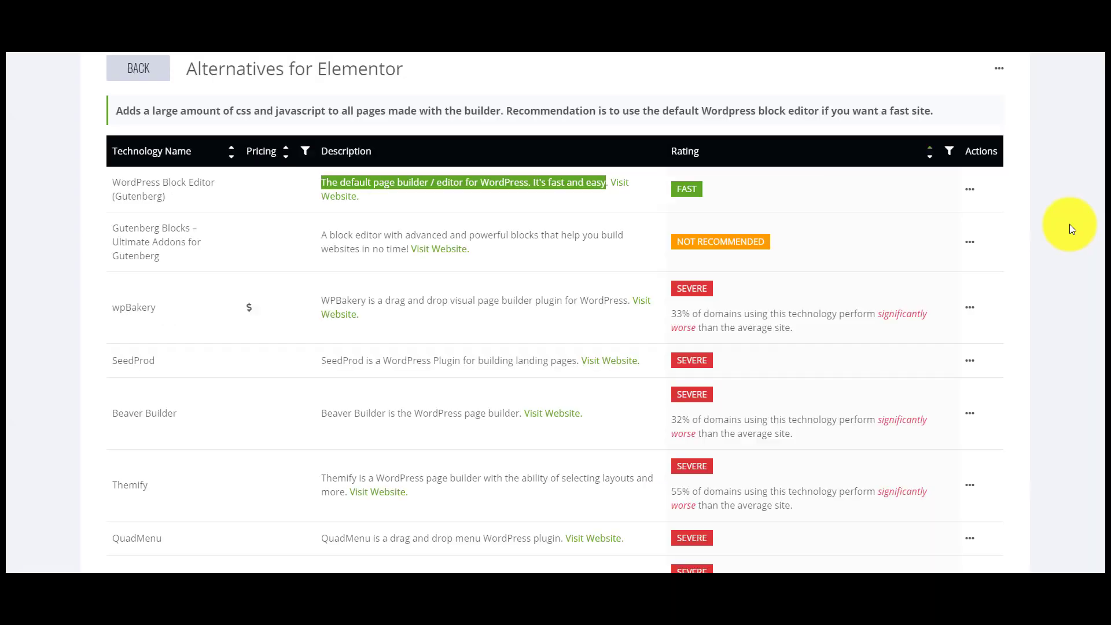
pyautogui.click(1071, 226)
pyautogui.scroll(-2, 165, 325)
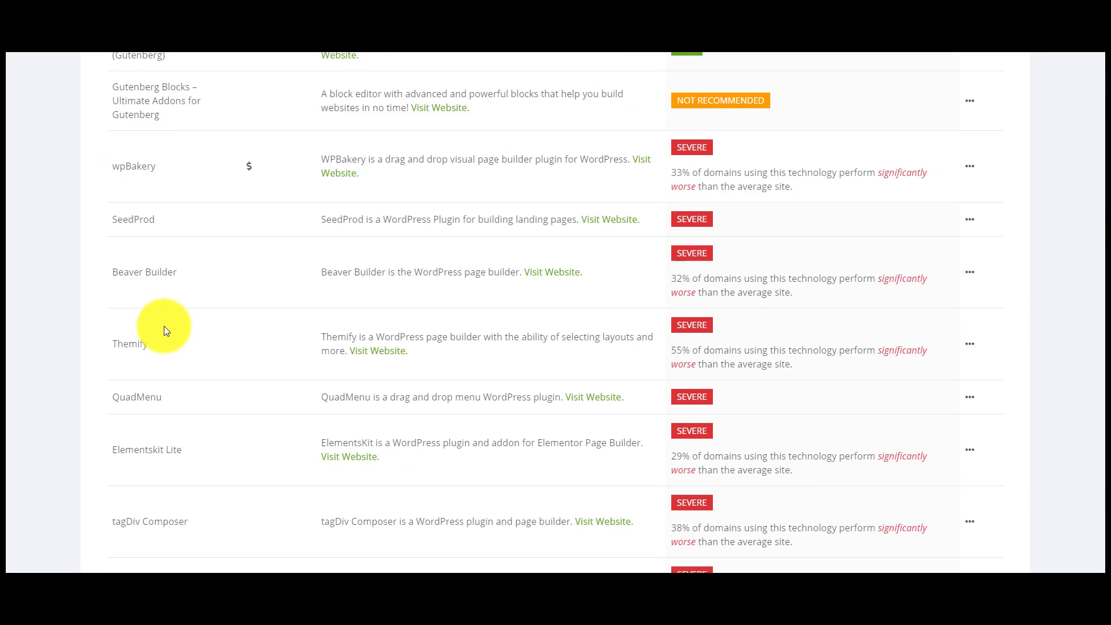
pyautogui.scroll(1, 777, 251)
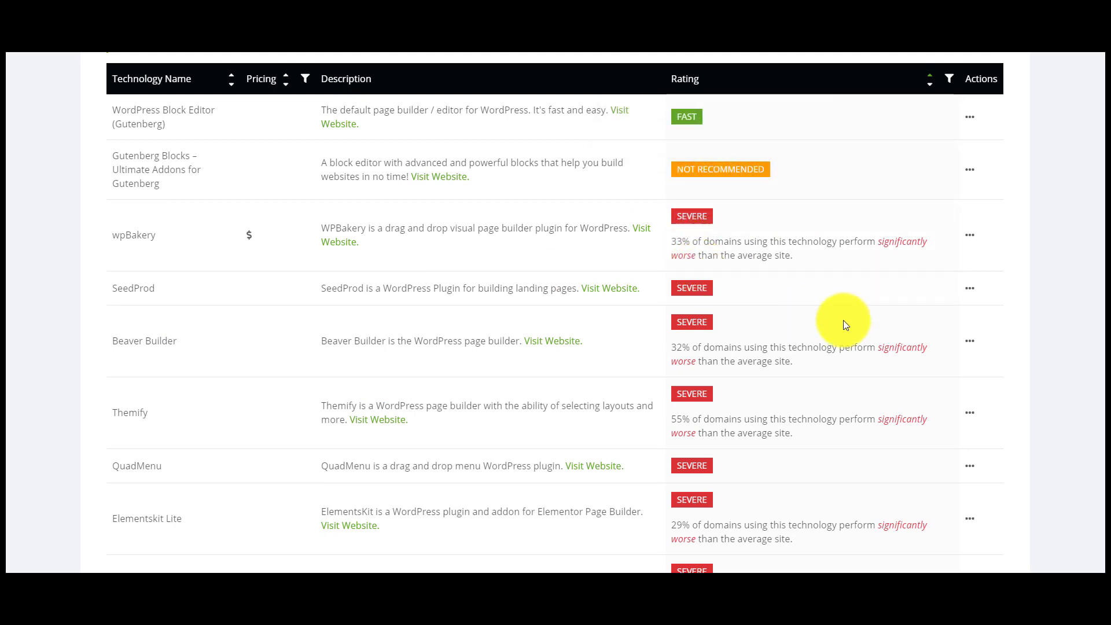
pyautogui.scroll(-1, 781, 305)
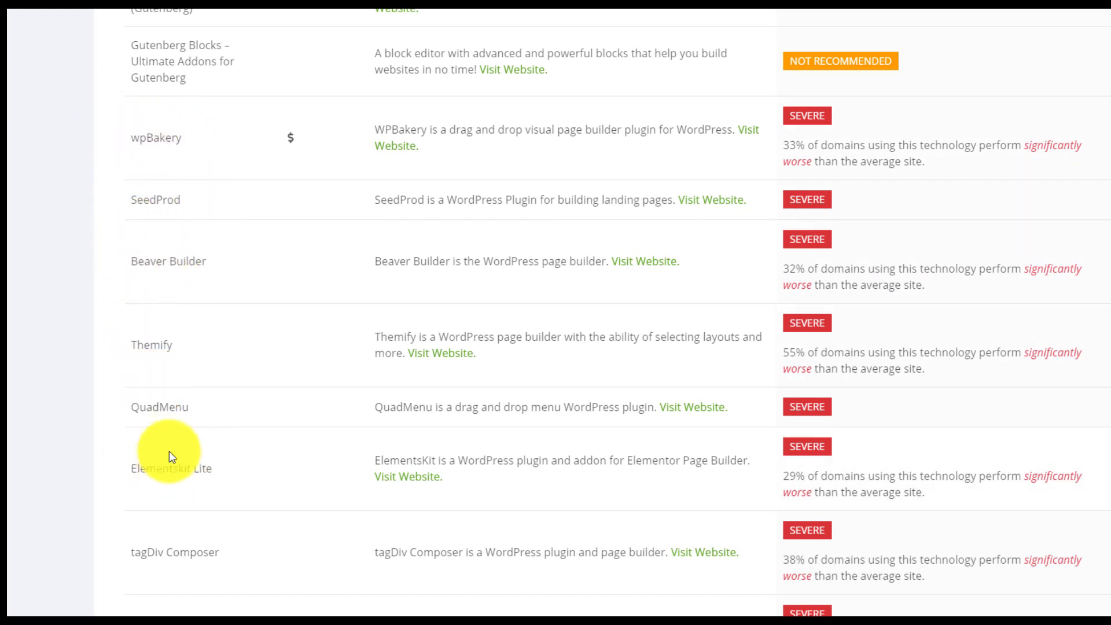
pyautogui.scroll(3, 556, 347)
pyautogui.scroll(-1, 534, 236)
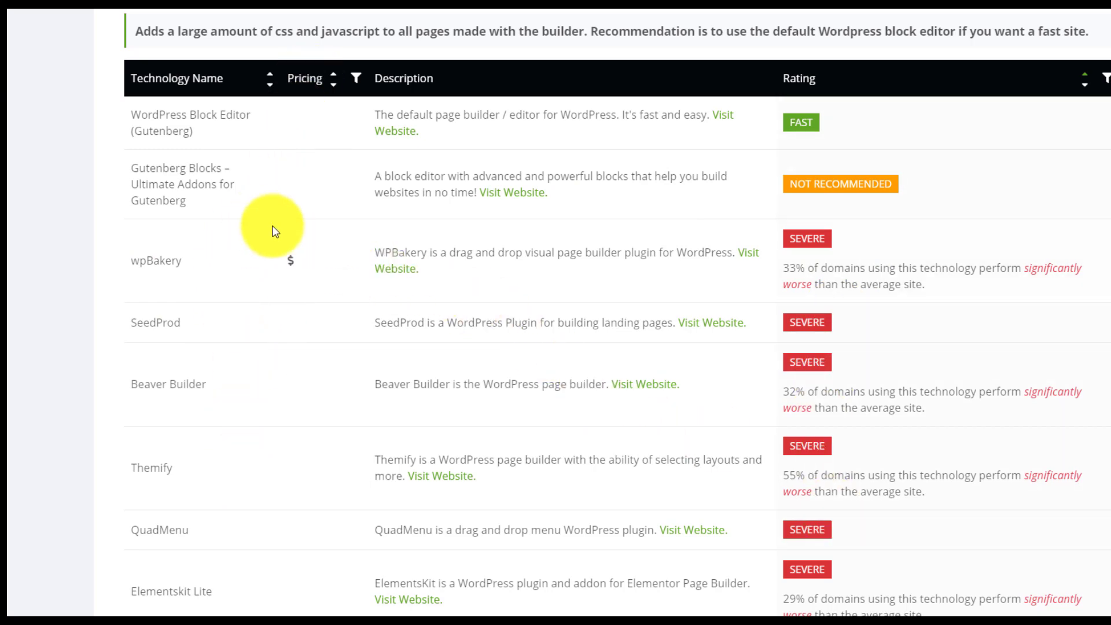
pyautogui.moveTo(291, 259)
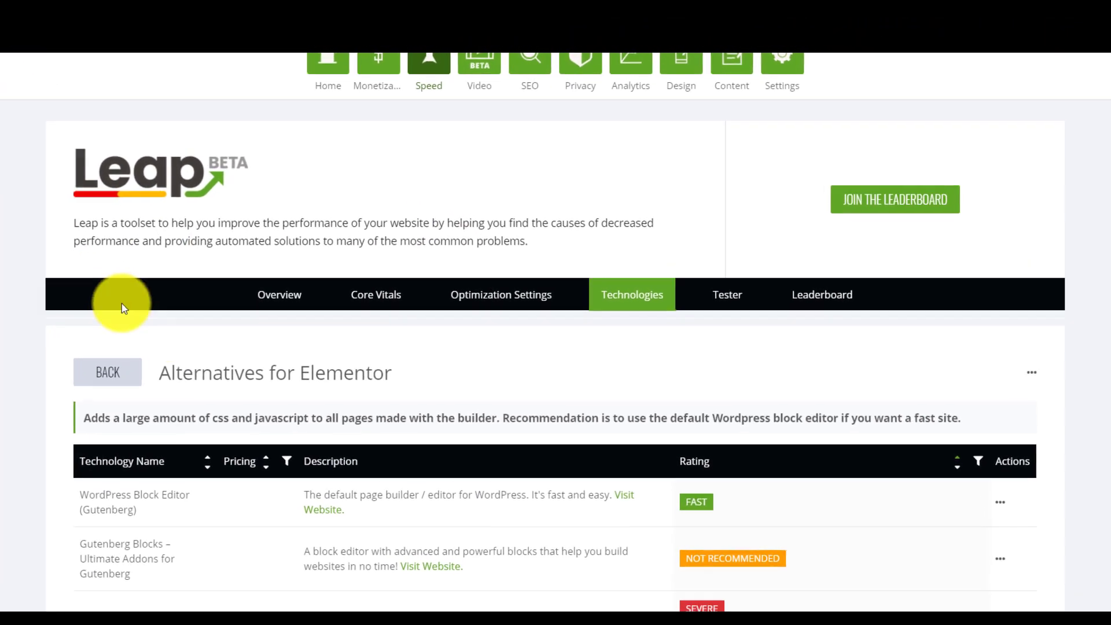
# Return to My Technology and scan ratings: Elementor EXTREME; jQuery, OneSignal, Google Font API SEVERE.
pyautogui.click(104, 372)
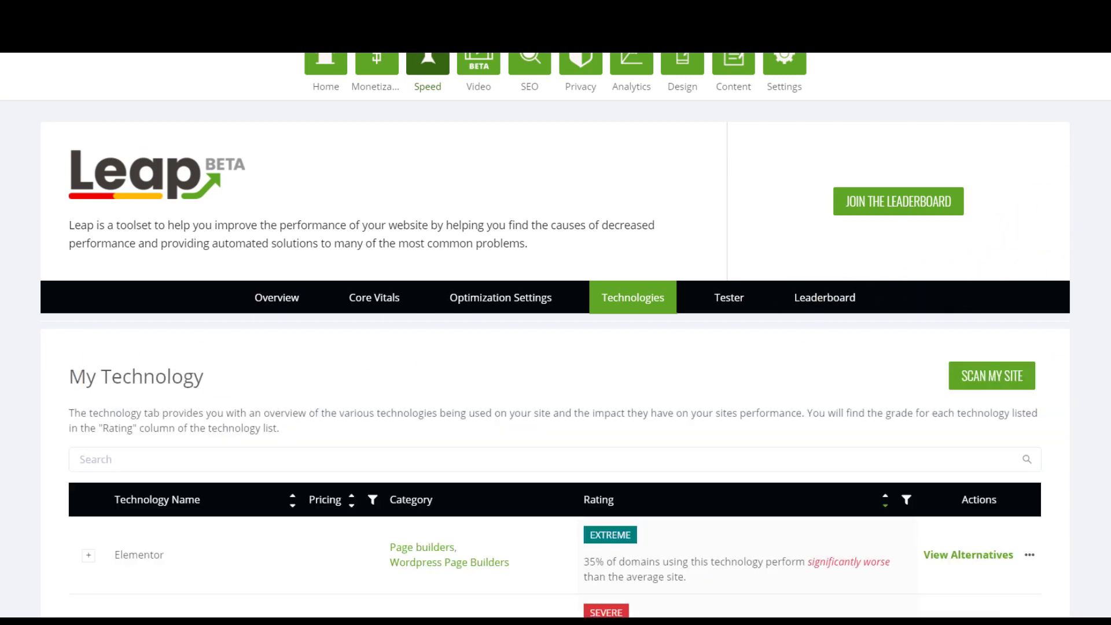
pyautogui.scroll(-4, 588, 315)
pyautogui.scroll(-1, 179, 336)
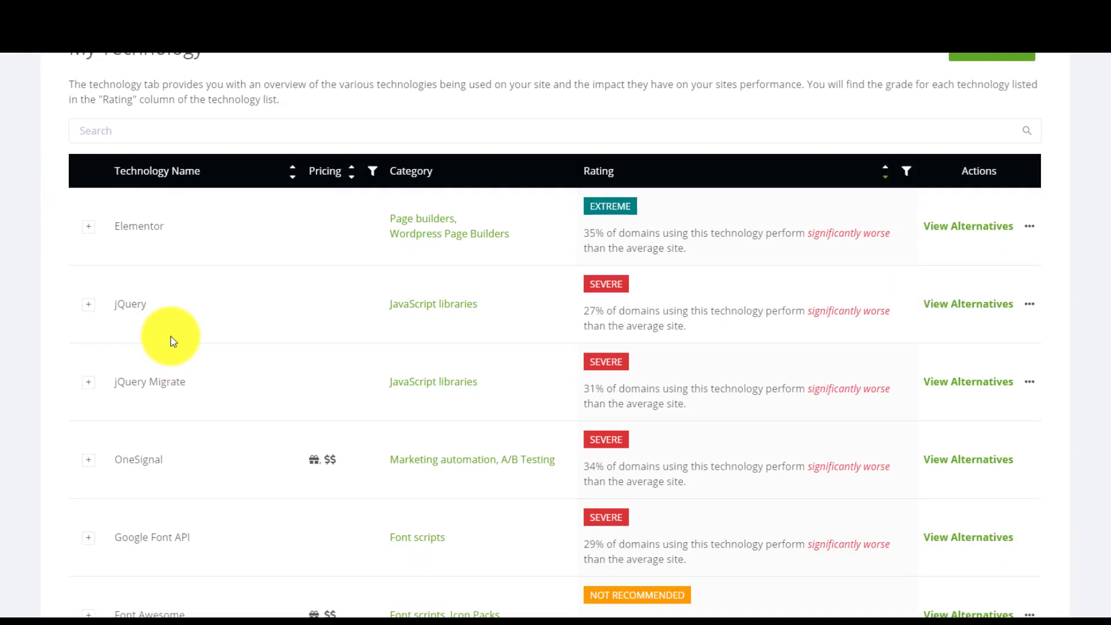
pyautogui.moveTo(591, 208)
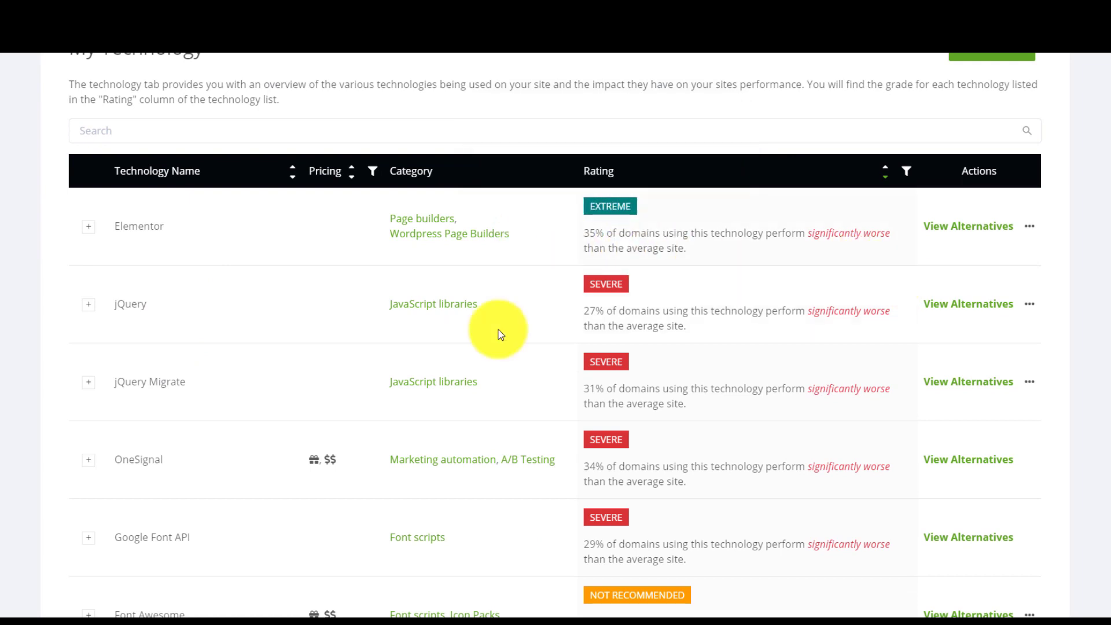
pyautogui.scroll(-1, 167, 292)
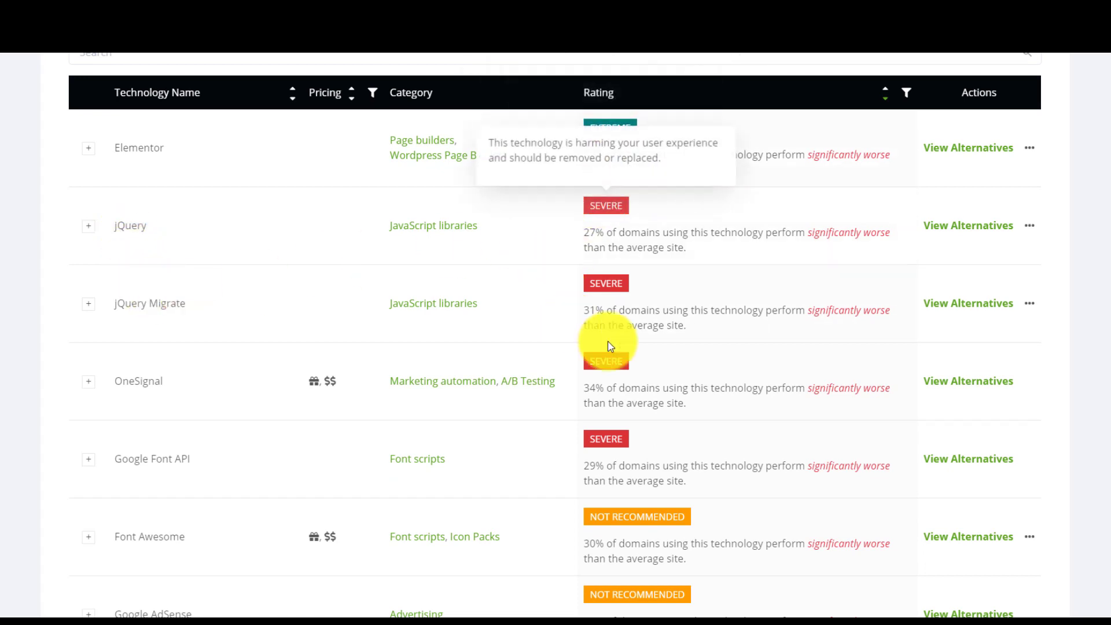
pyautogui.scroll(-4, 637, 333)
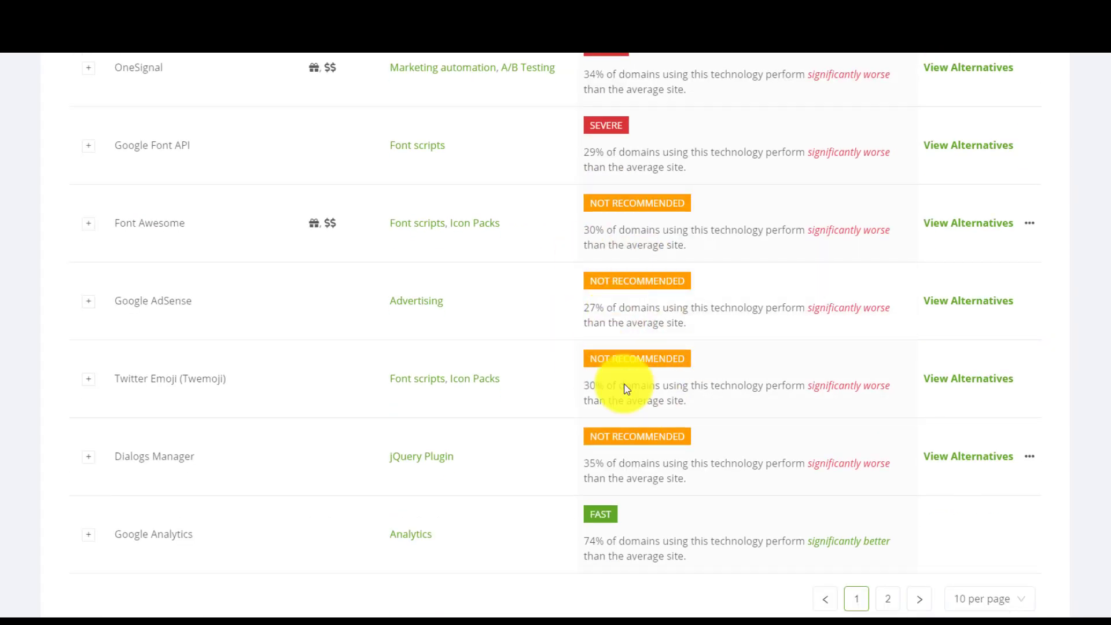
pyautogui.scroll(4, 360, 299)
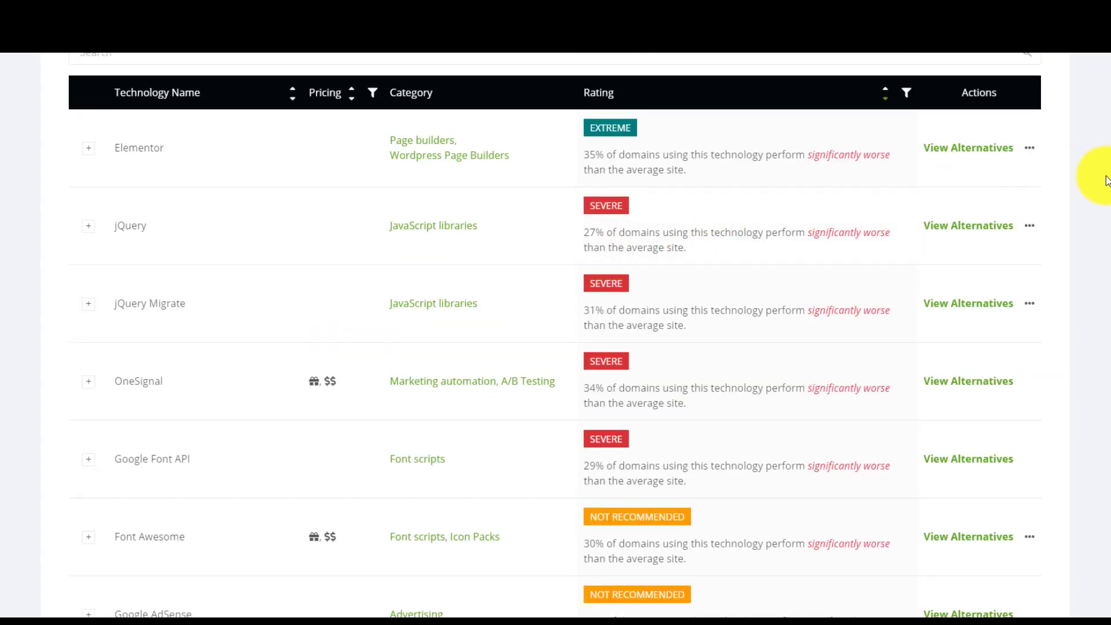
pyautogui.click(982, 226)
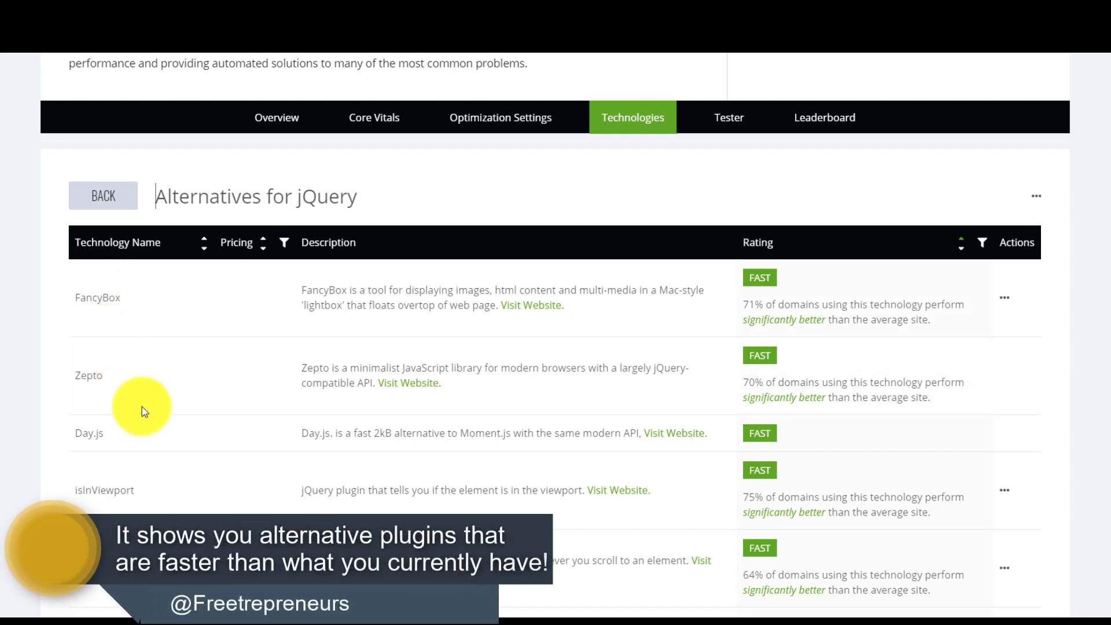
pyautogui.scroll(-1, 110, 394)
pyautogui.scroll(-3, 92, 434)
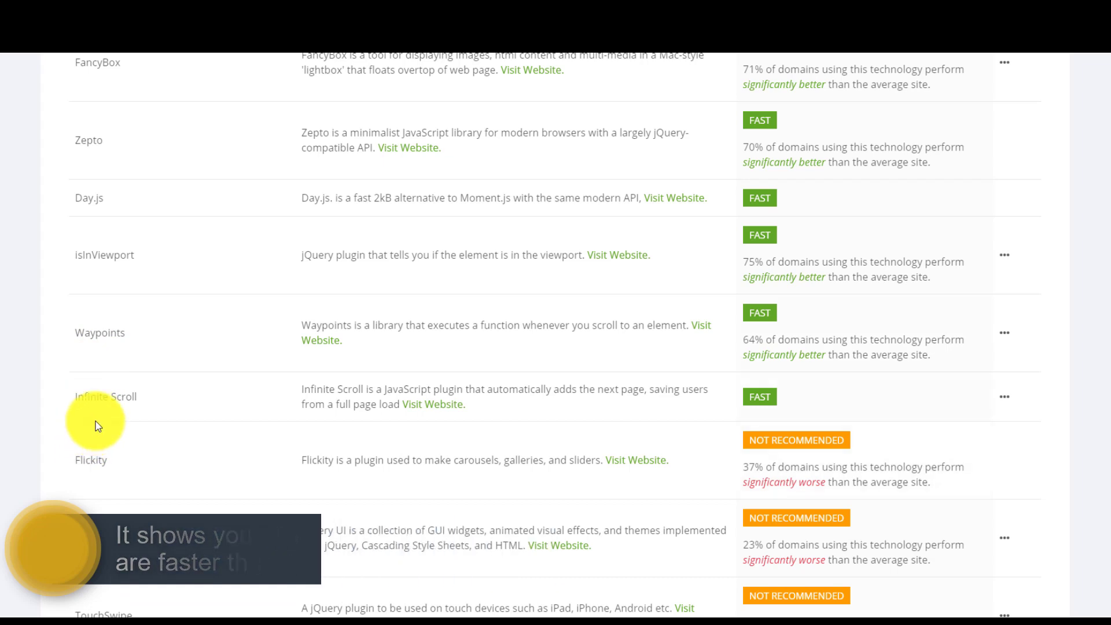
pyautogui.scroll(3, 148, 287)
pyautogui.scroll(-3, 106, 256)
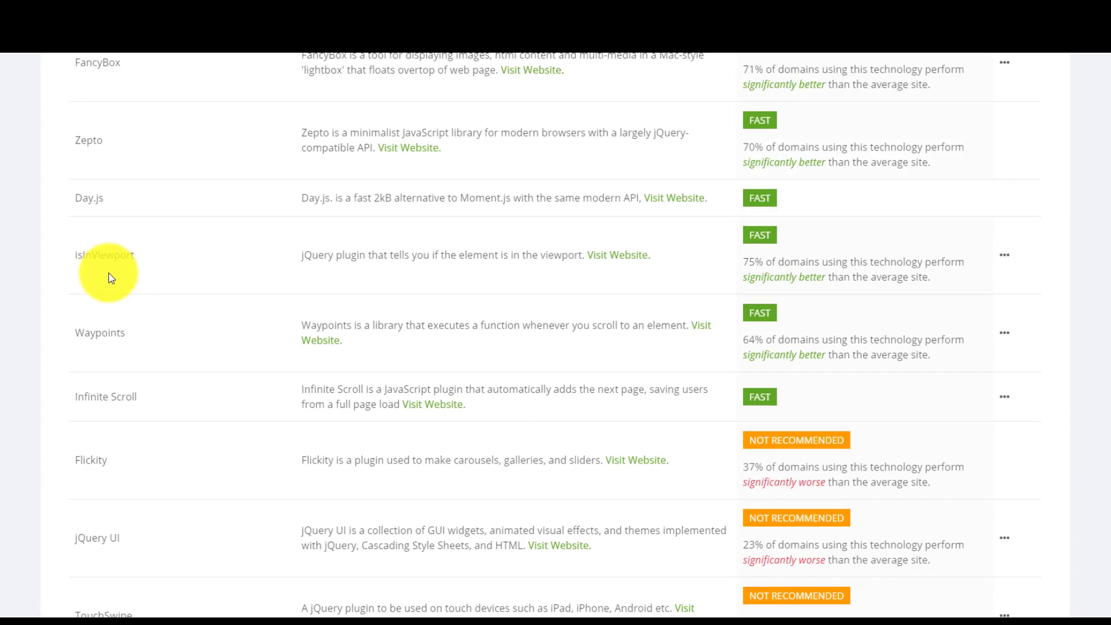
pyautogui.scroll(1, 103, 284)
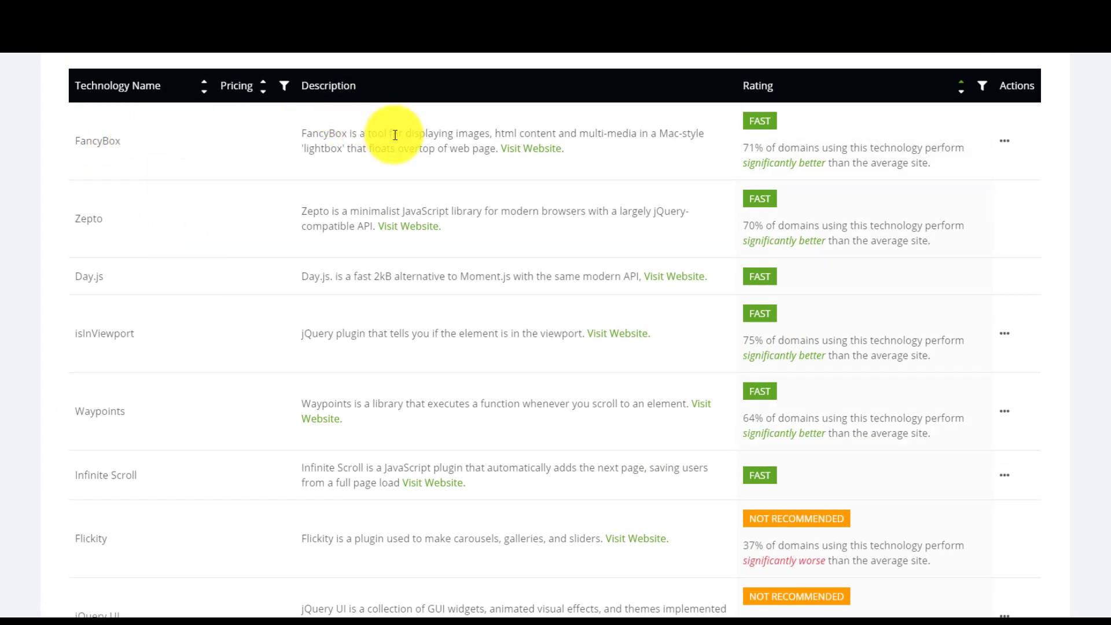
pyautogui.moveTo(372, 133); pyautogui.dragTo(567, 124)
pyautogui.moveTo(650, 127); pyautogui.dragTo(669, 152)
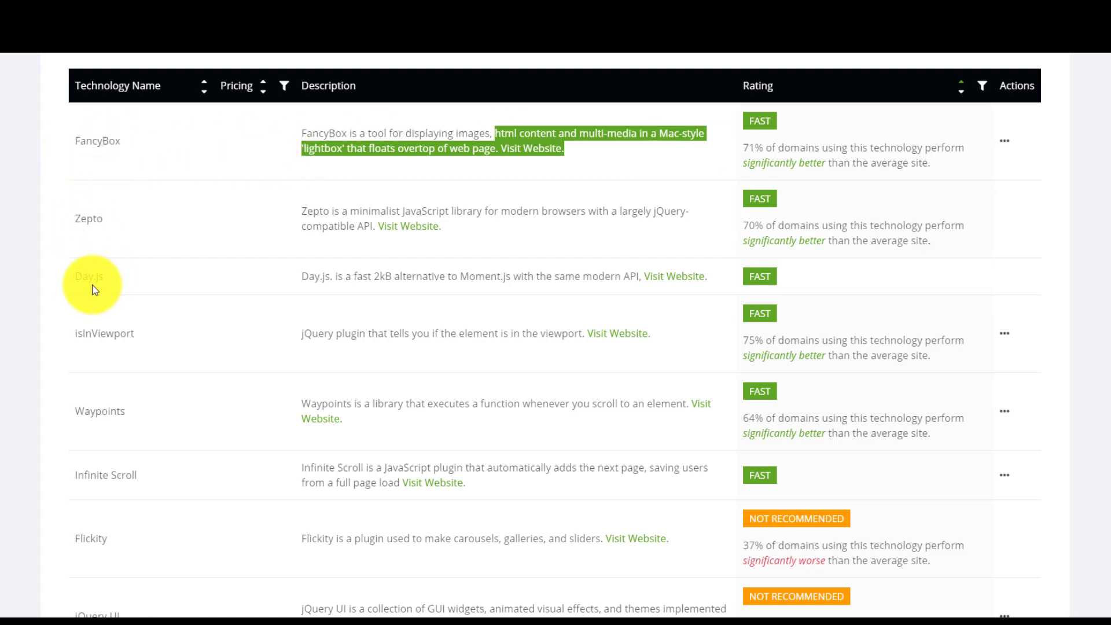
pyautogui.scroll(10, 203, 238)
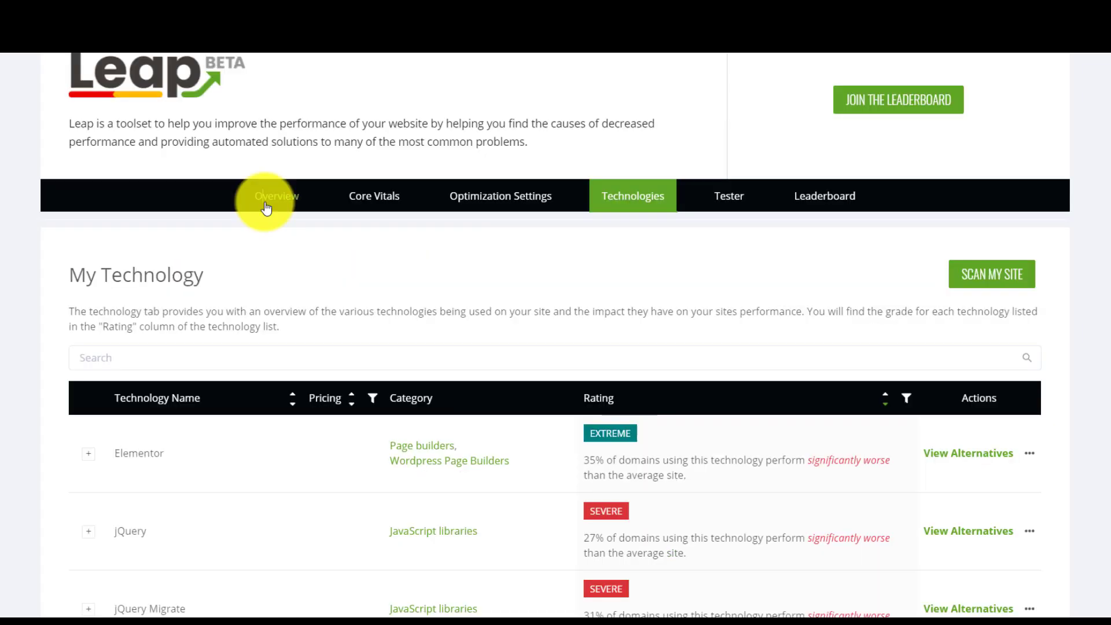
# Switch to the Leap Overview and highlight the Leap Setup Assistant heading.
pyautogui.click(266, 204)
pyautogui.scroll(-1, 715, 193)
pyautogui.scroll(1, 926, 231)
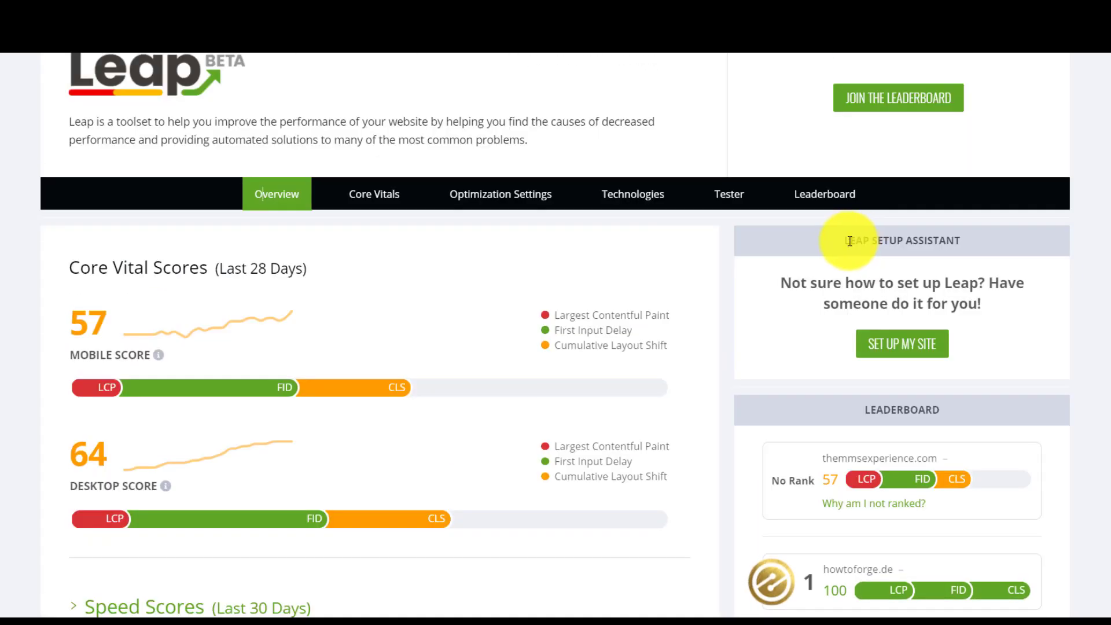
pyautogui.moveTo(846, 241); pyautogui.dragTo(963, 234)
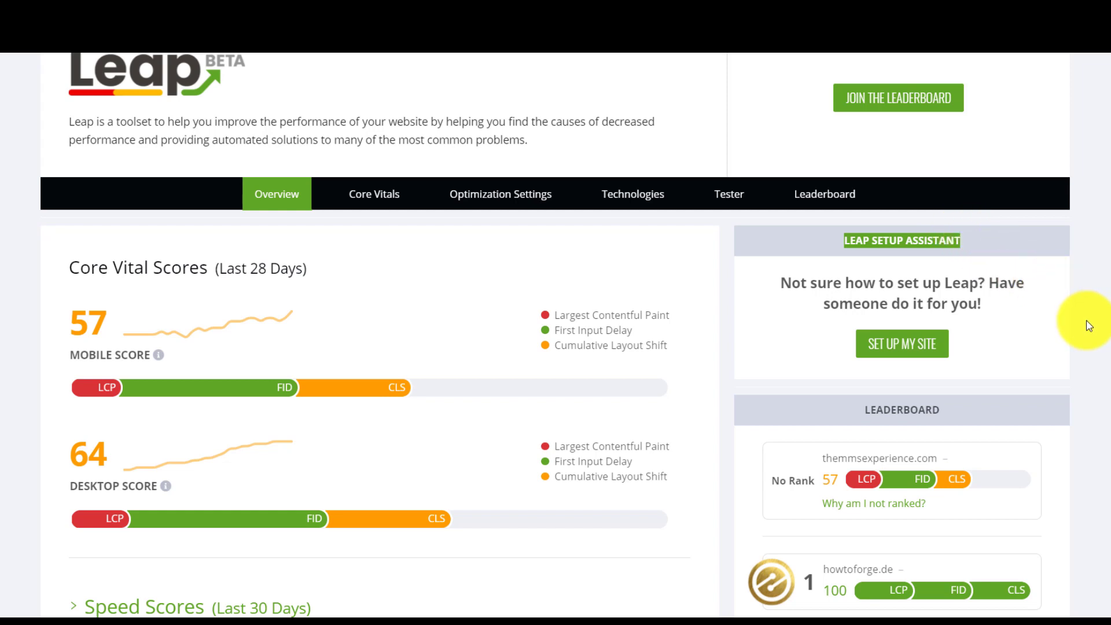
# Request assisted setup with SET UP MY SITE and note the 169 customers queued ahead.
pyautogui.click(907, 352)
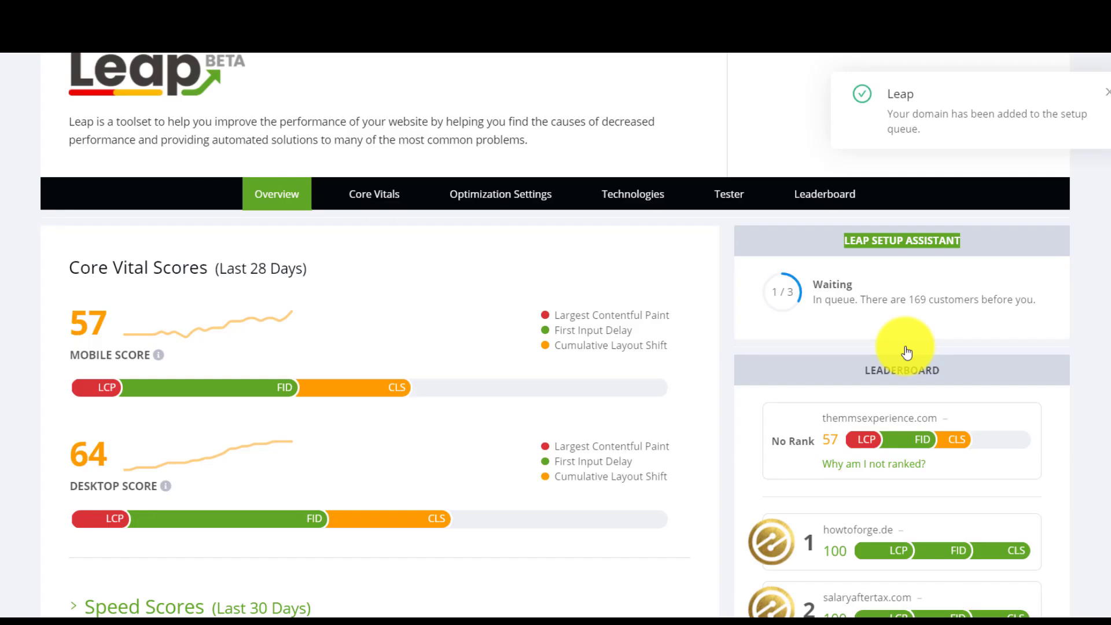
pyautogui.click(823, 301)
pyautogui.moveTo(864, 300); pyautogui.dragTo(1025, 297)
pyautogui.click(894, 269)
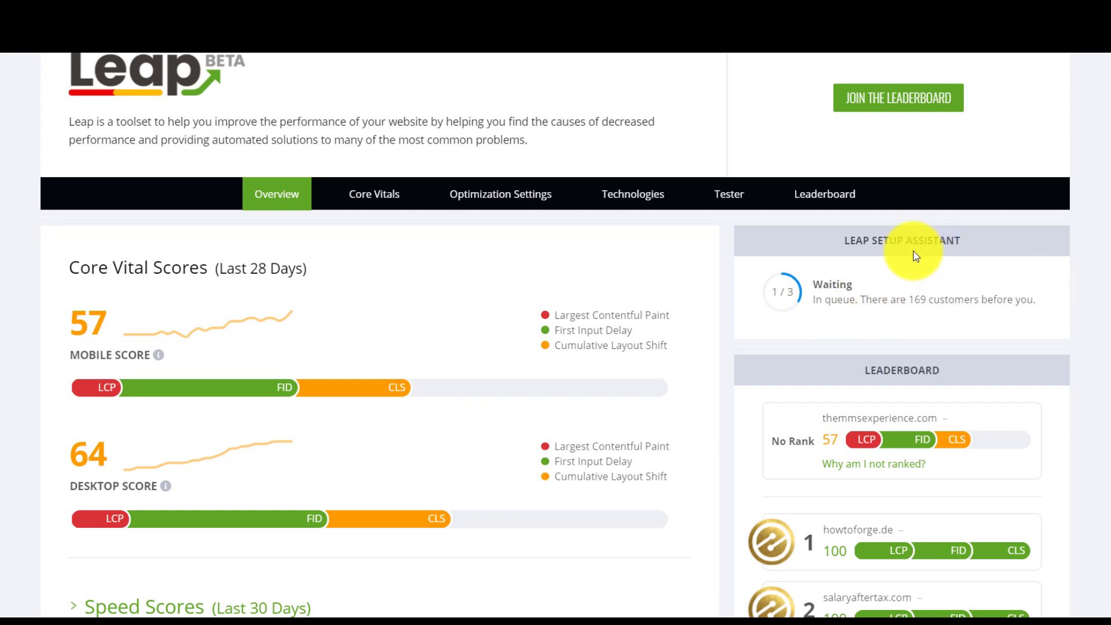
pyautogui.moveTo(846, 237); pyautogui.dragTo(965, 239)
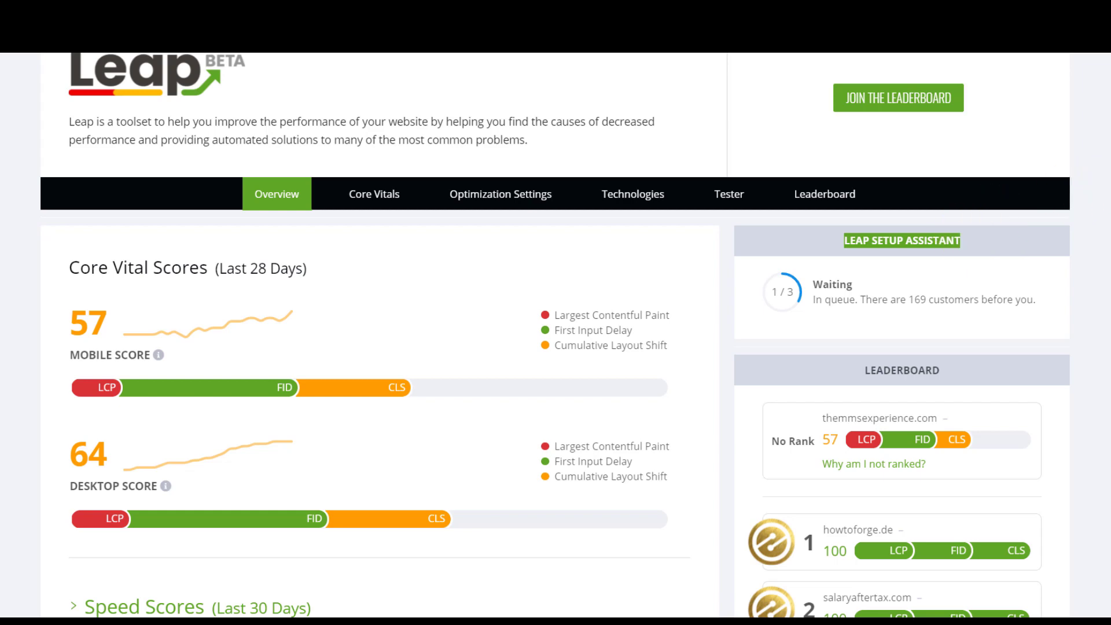
pyautogui.scroll(-4, 1108, 255)
# Join the leaderboard without anonymizing the domain, placing the site at rank 481.
pyautogui.scroll(5, 1109, 254)
pyautogui.scroll(-8, 1108, 255)
pyautogui.scroll(6, 1108, 249)
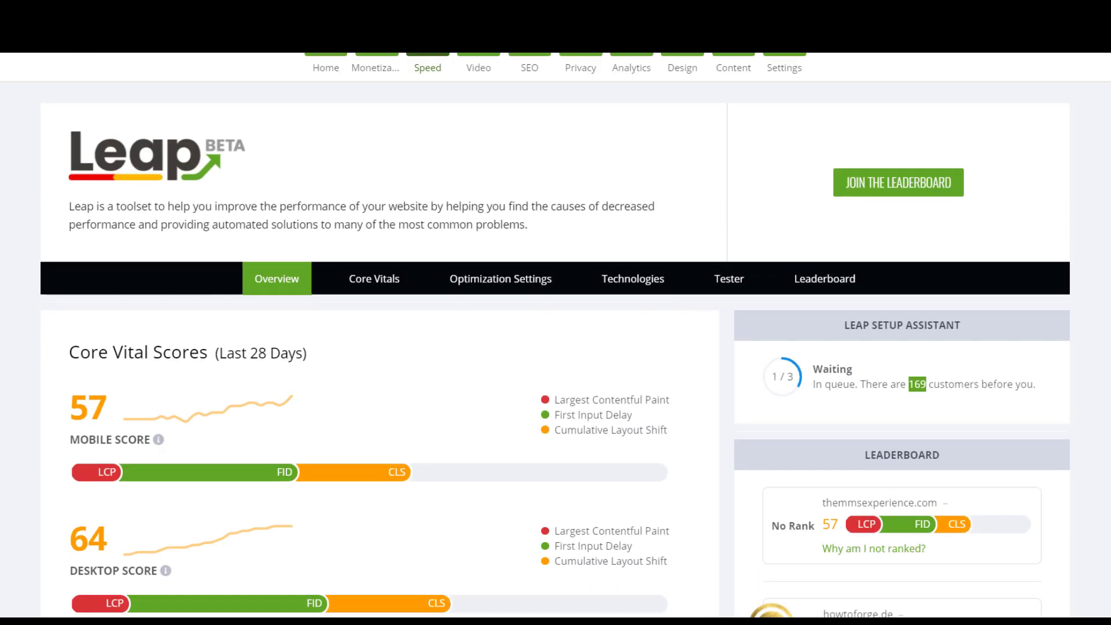
pyautogui.click(870, 184)
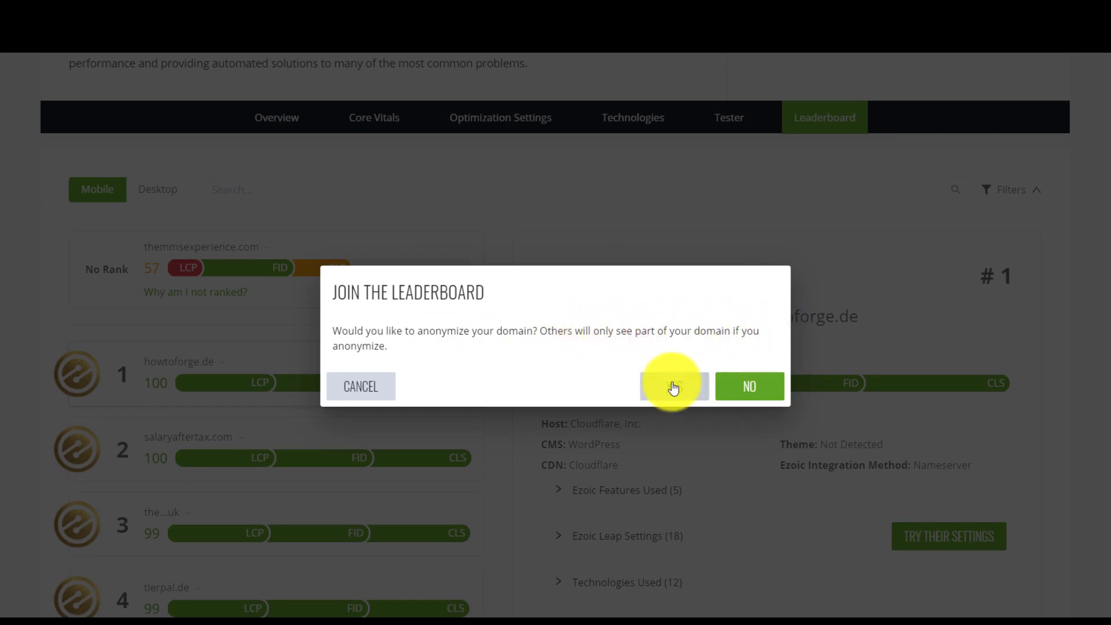
pyautogui.click(747, 382)
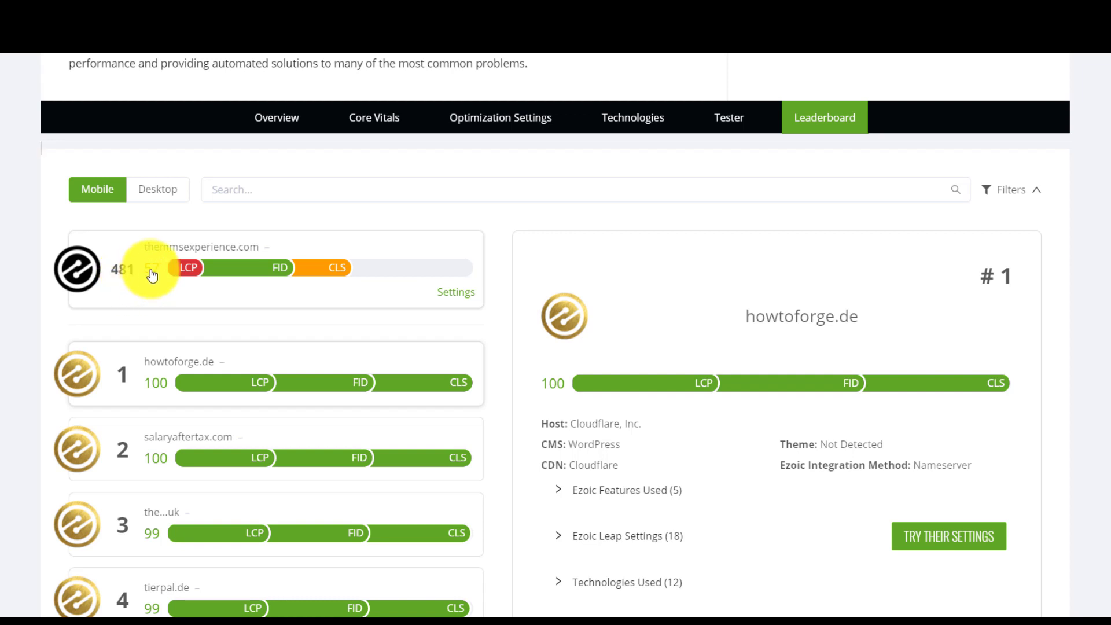
# Show leaderboard entries 16–20 via page 4 of the pagination.
pyautogui.scroll(-1, 166, 405)
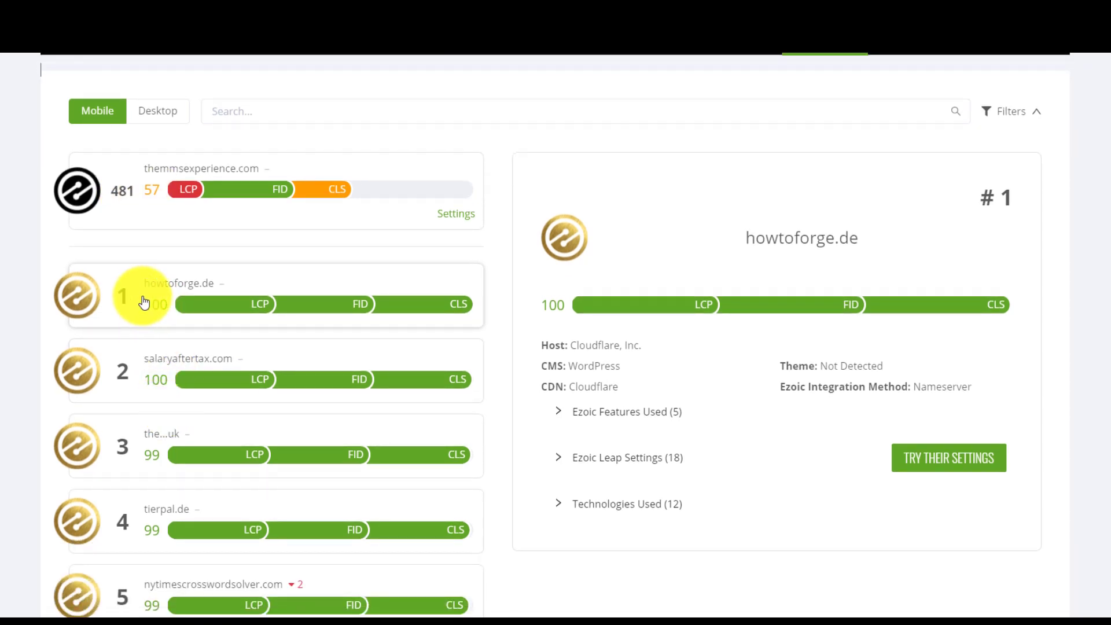
pyautogui.scroll(-2, 149, 434)
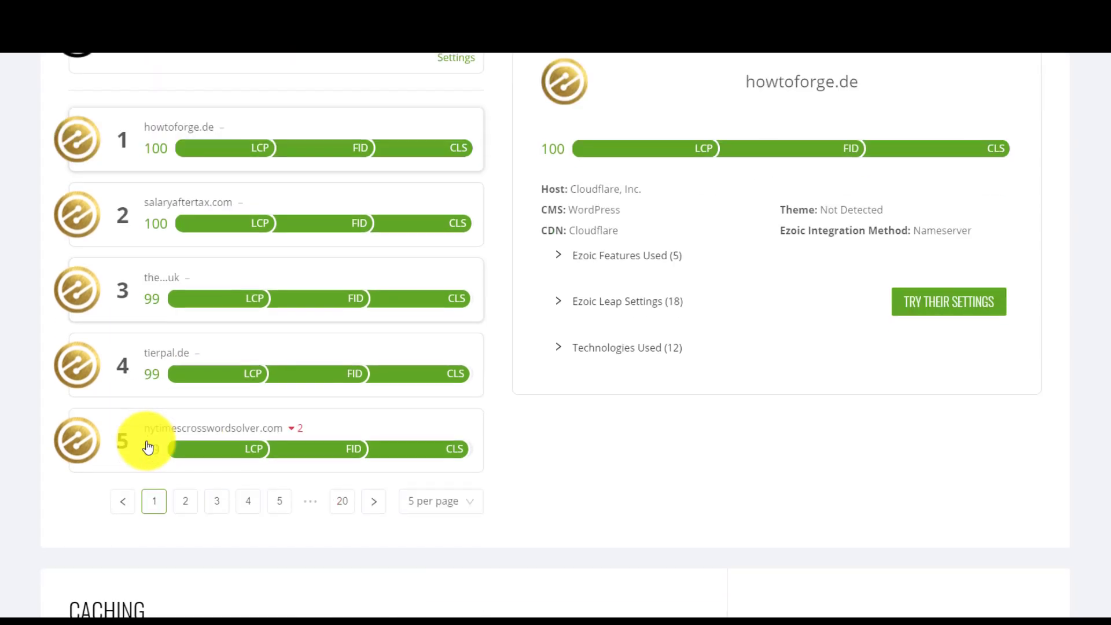
pyautogui.click(246, 501)
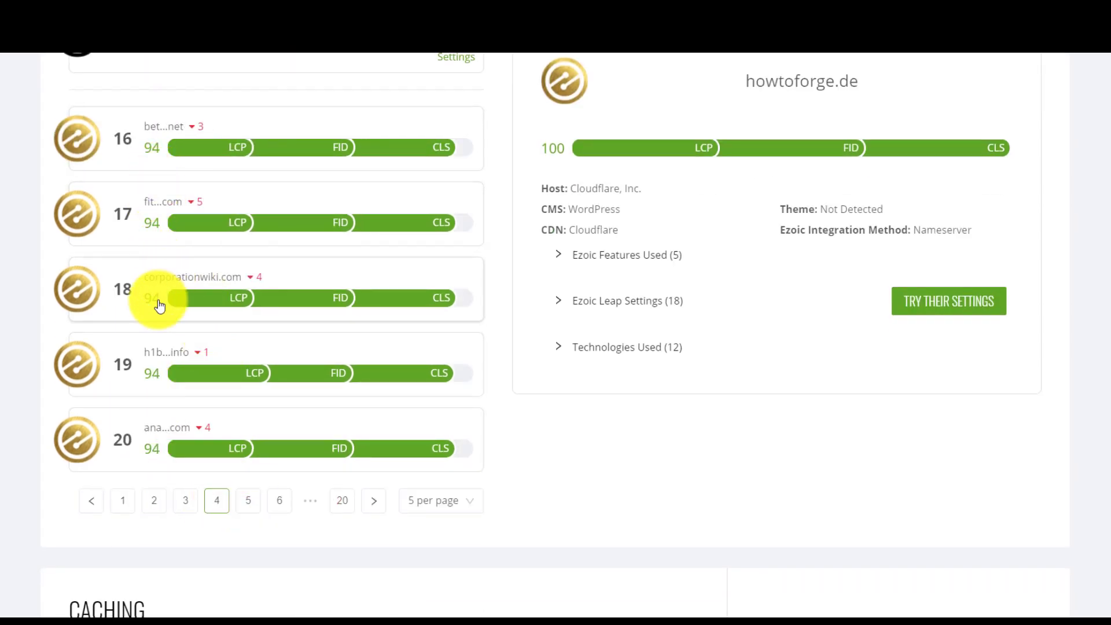
pyautogui.moveTo(183, 286)
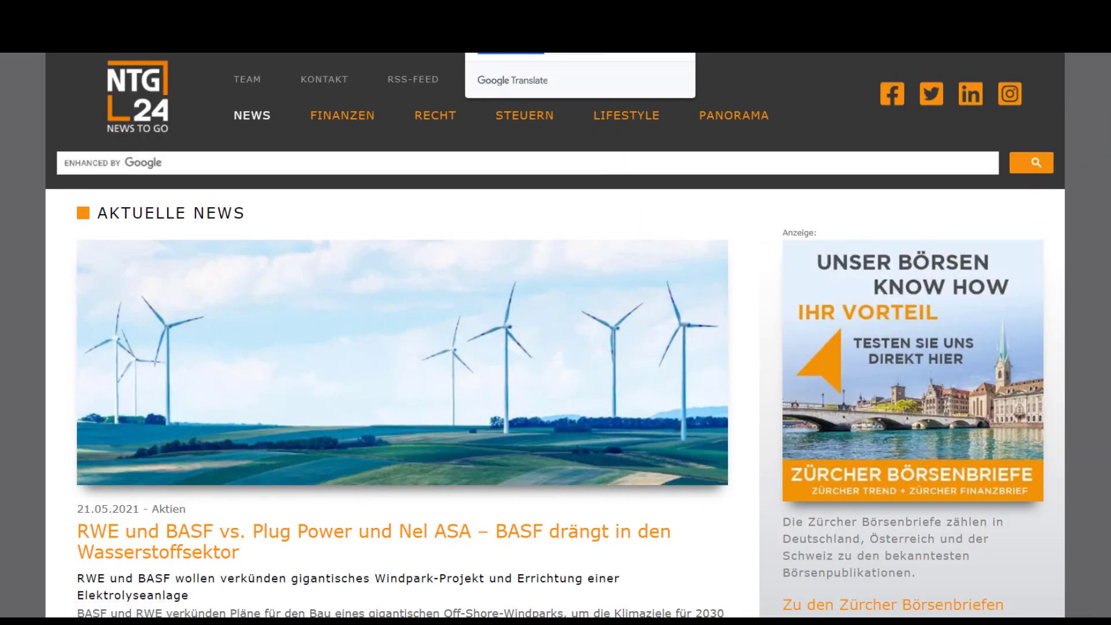
# Scroll the ntg24.de front page and open the Börsenbericht on Deutsche Telekom, Varta, Nordex and E.ON.
pyautogui.scroll(-3, 556, 405)
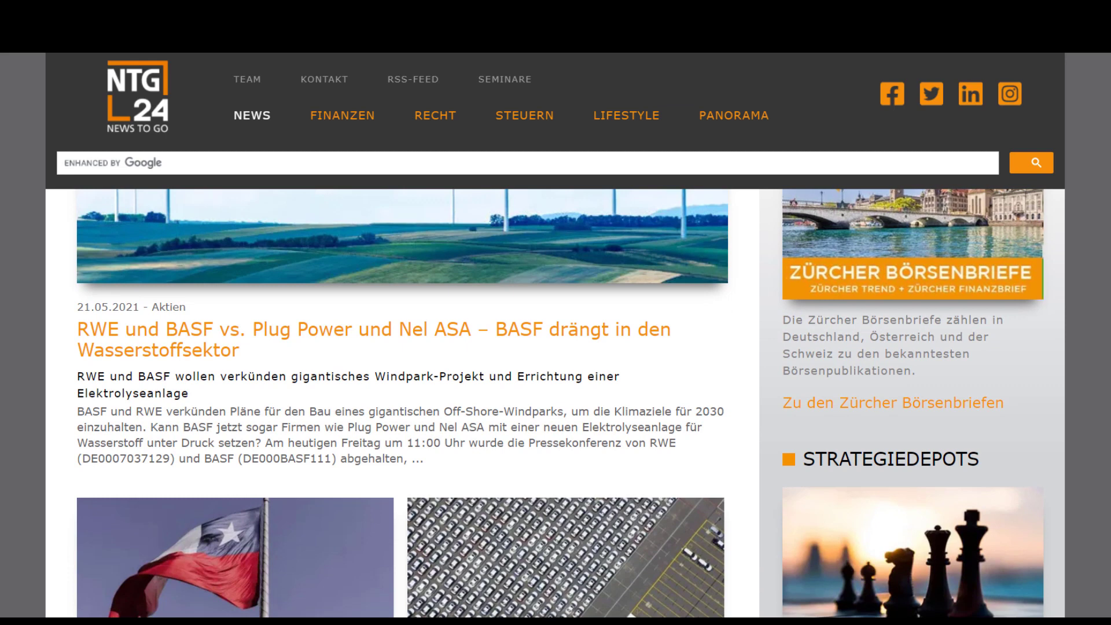
pyautogui.scroll(-3, 556, 405)
pyautogui.scroll(-6, 556, 405)
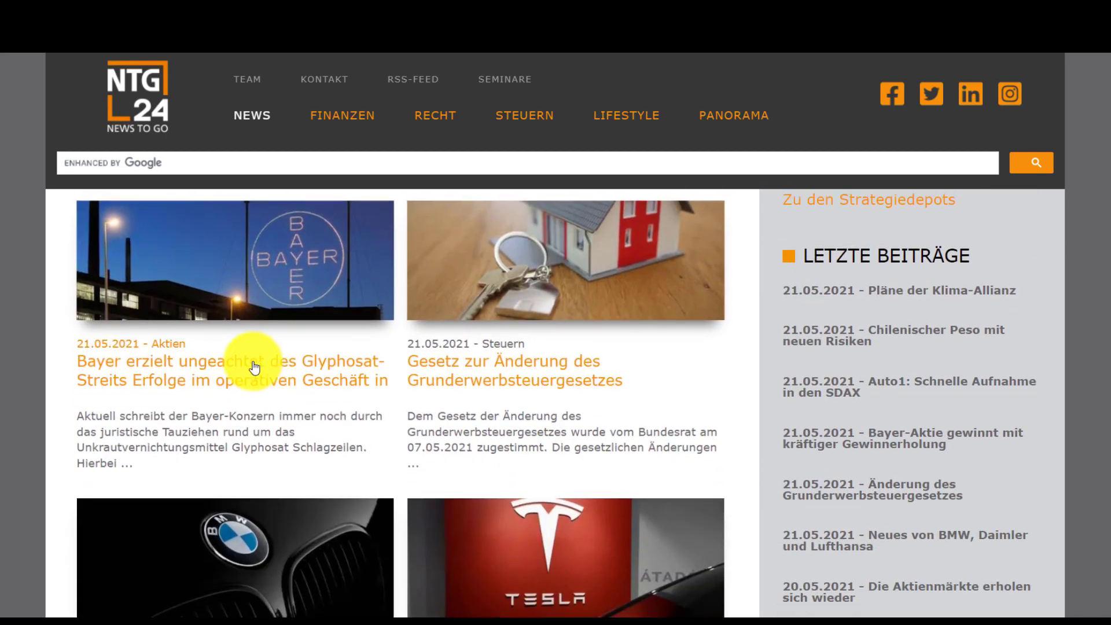
pyautogui.scroll(8, 248, 359)
pyautogui.scroll(1, 556, 405)
pyautogui.scroll(-8, 556, 405)
pyautogui.scroll(9, 556, 405)
pyautogui.scroll(-4, 641, 303)
pyautogui.scroll(4, 640, 302)
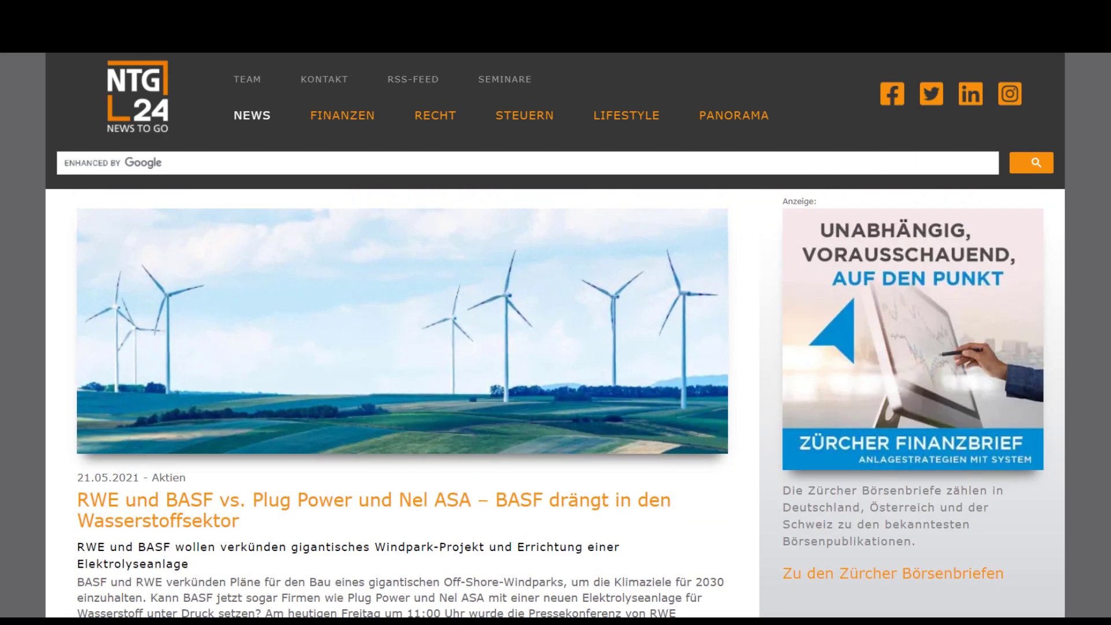
pyautogui.scroll(-12, 399, 405)
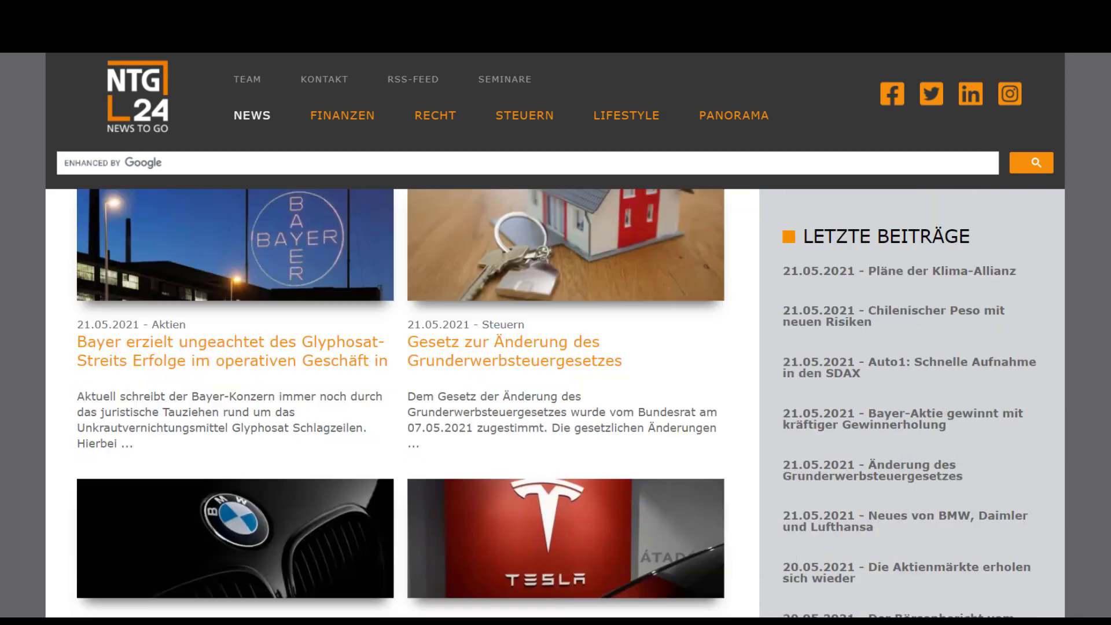
pyautogui.scroll(-10, 242, 414)
pyautogui.scroll(1, 242, 413)
pyautogui.click(242, 414)
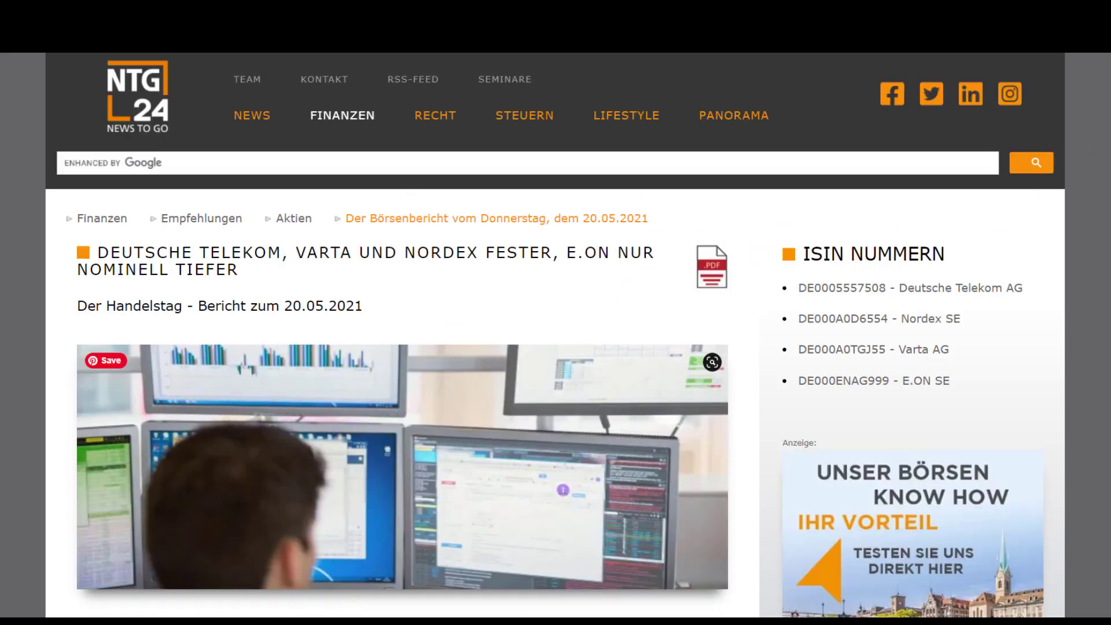
pyautogui.scroll(-7, 403, 399)
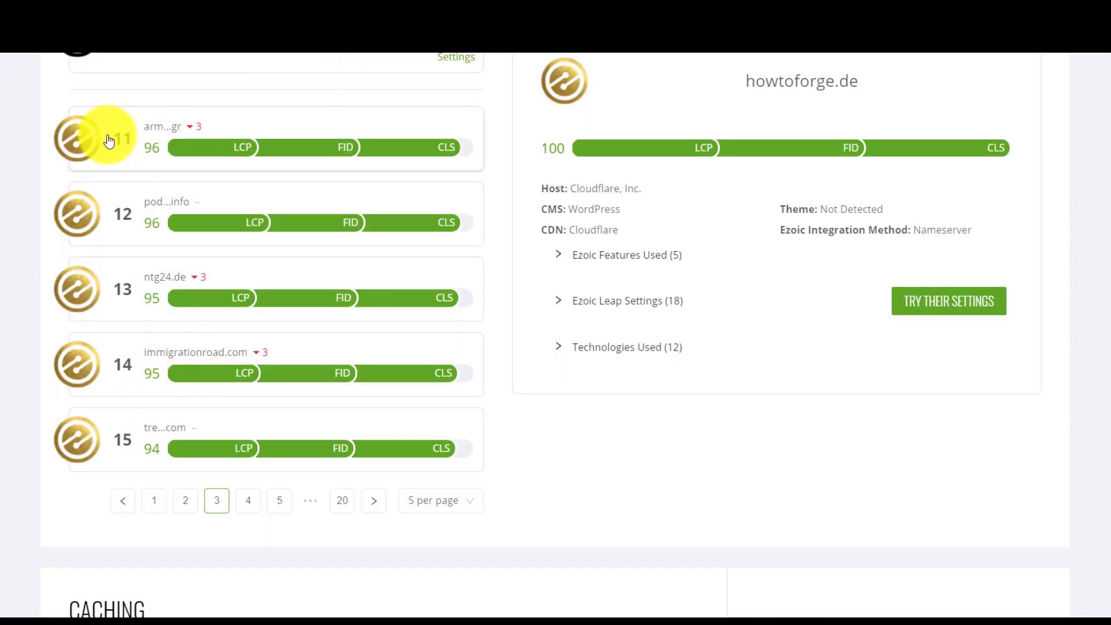
# Inspect ntg24.de's Nameserver integration, Leap settings, and features such as Ad Tester and Consent Management.
pyautogui.moveTo(168, 140)
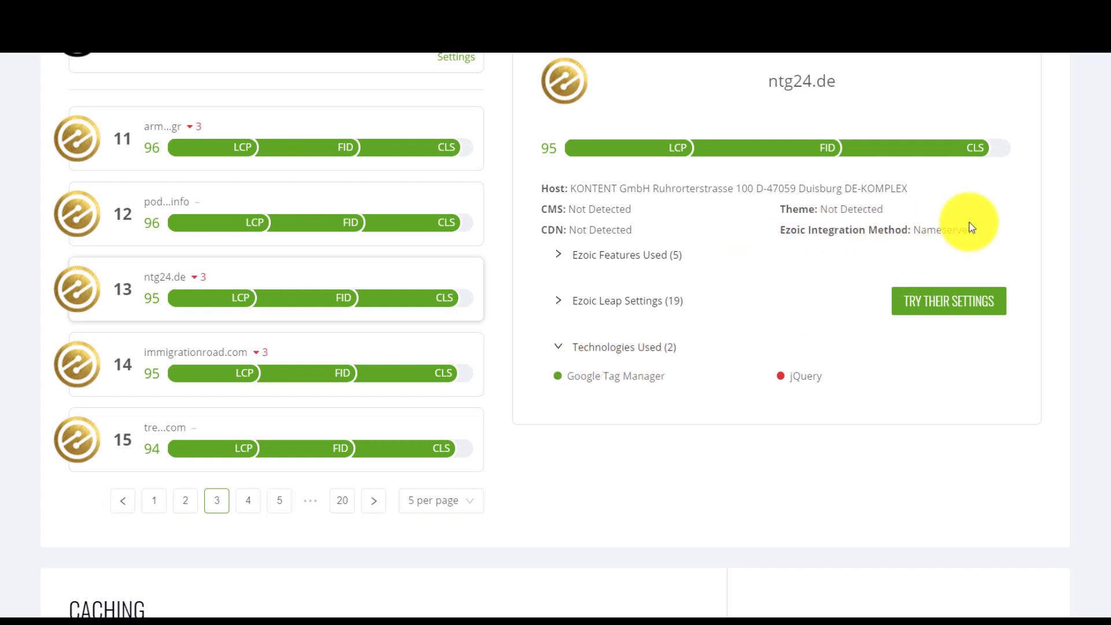
pyautogui.moveTo(974, 231); pyautogui.dragTo(824, 210)
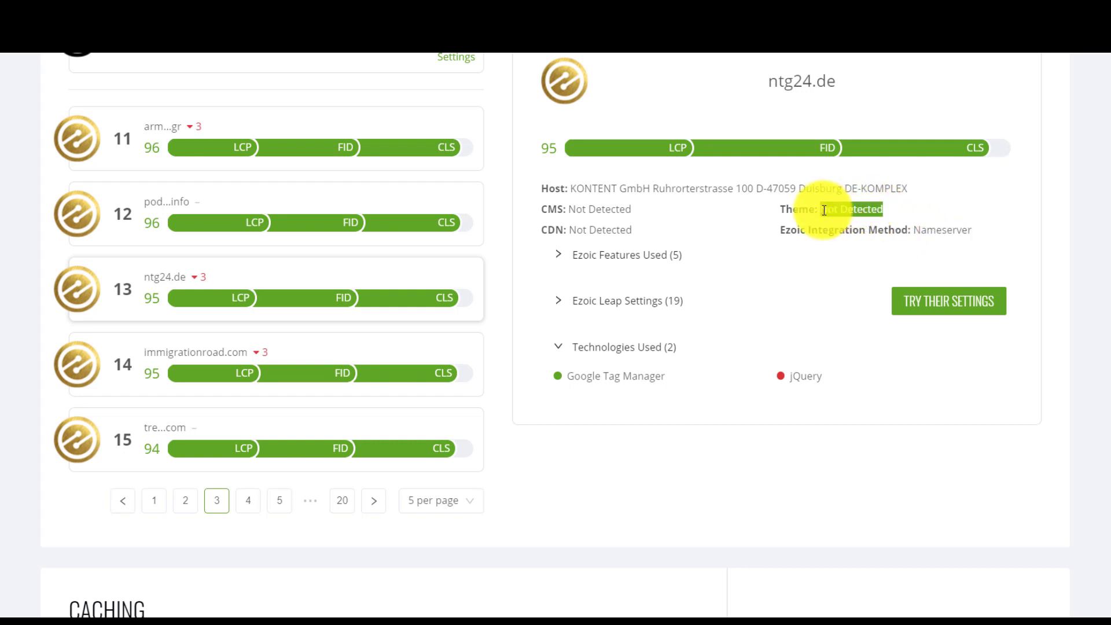
pyautogui.click(584, 301)
pyautogui.scroll(-2, 611, 339)
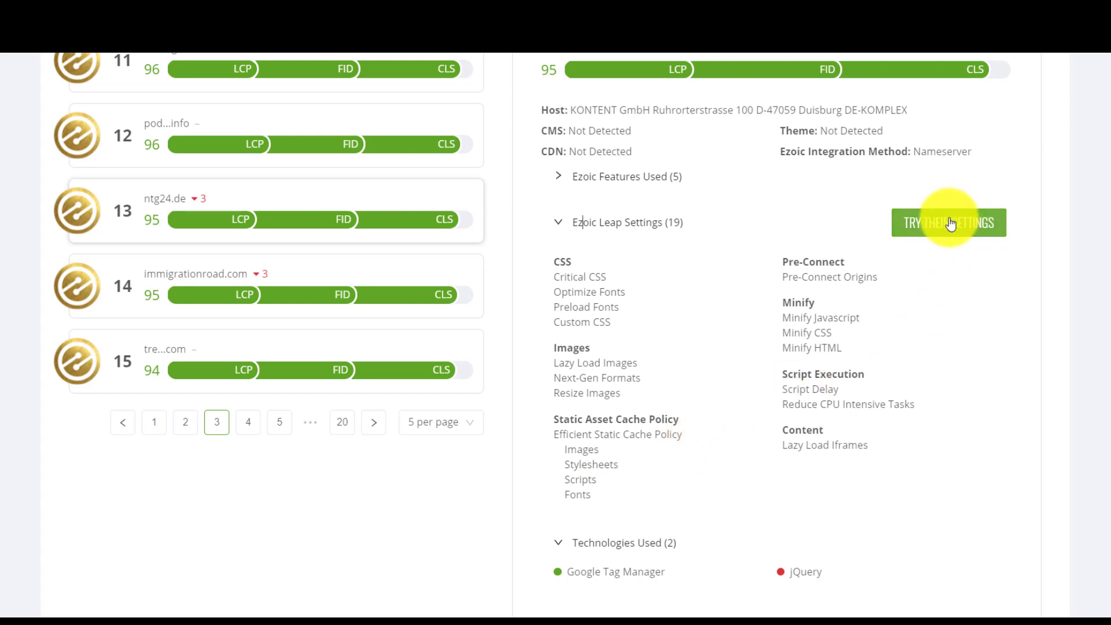
pyautogui.click(641, 176)
pyautogui.moveTo(555, 207); pyautogui.dragTo(566, 234)
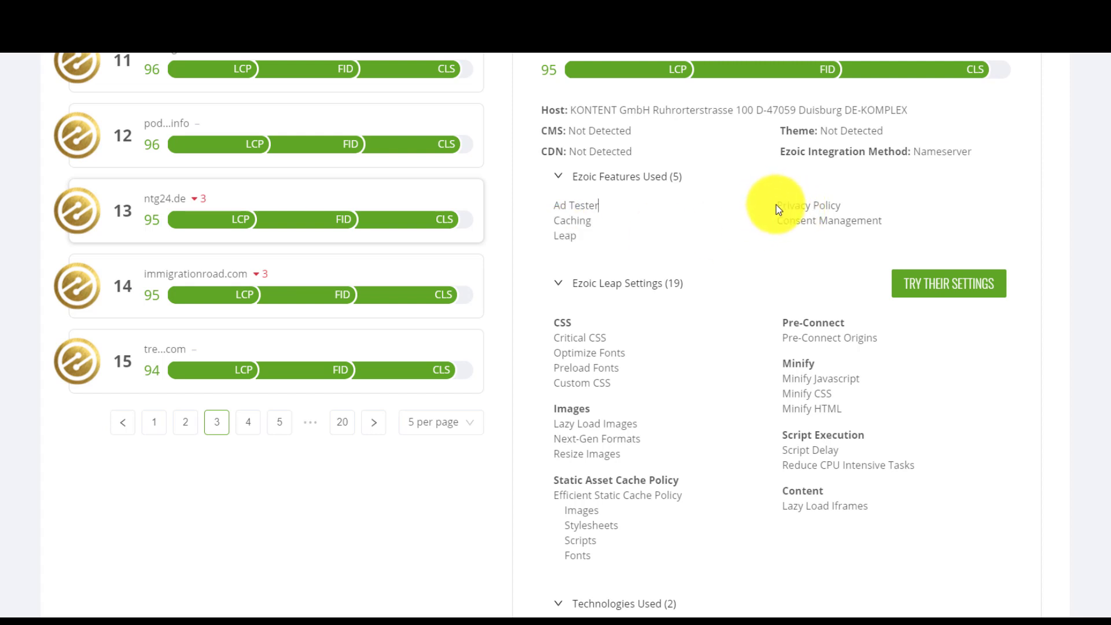
pyautogui.moveTo(776, 221); pyautogui.dragTo(922, 223)
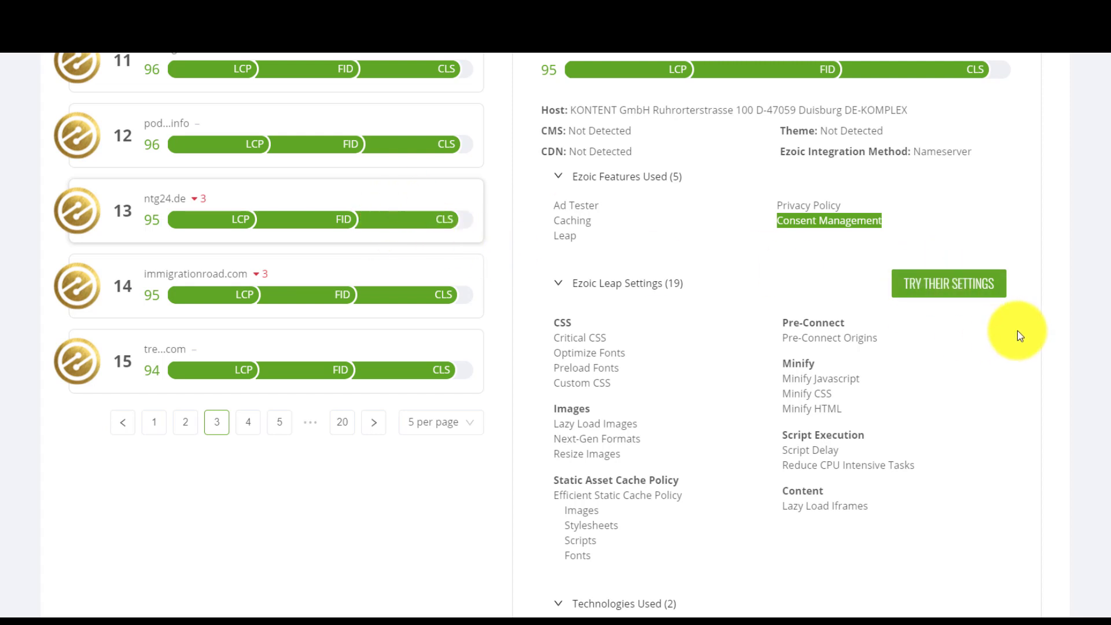
# On leaderboard page 1, open top-ranked howtoforge.de and load its settings with TRY THEIR SETTINGS.
pyautogui.click(163, 432)
pyautogui.scroll(2, 198, 224)
pyautogui.click(155, 158)
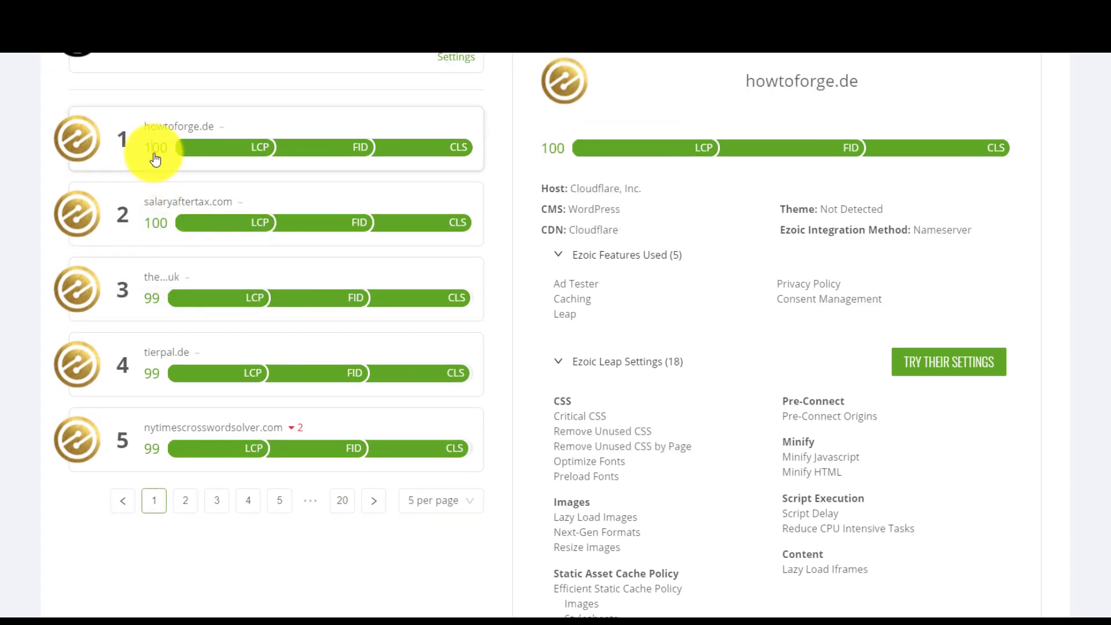
pyautogui.scroll(-3, 155, 158)
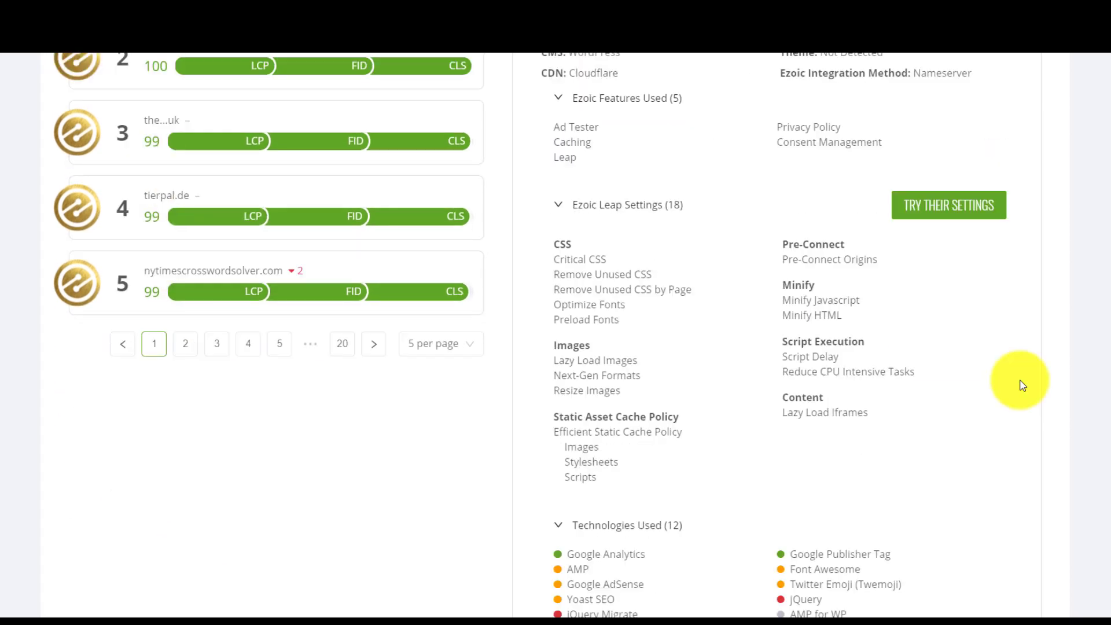
pyautogui.click(967, 210)
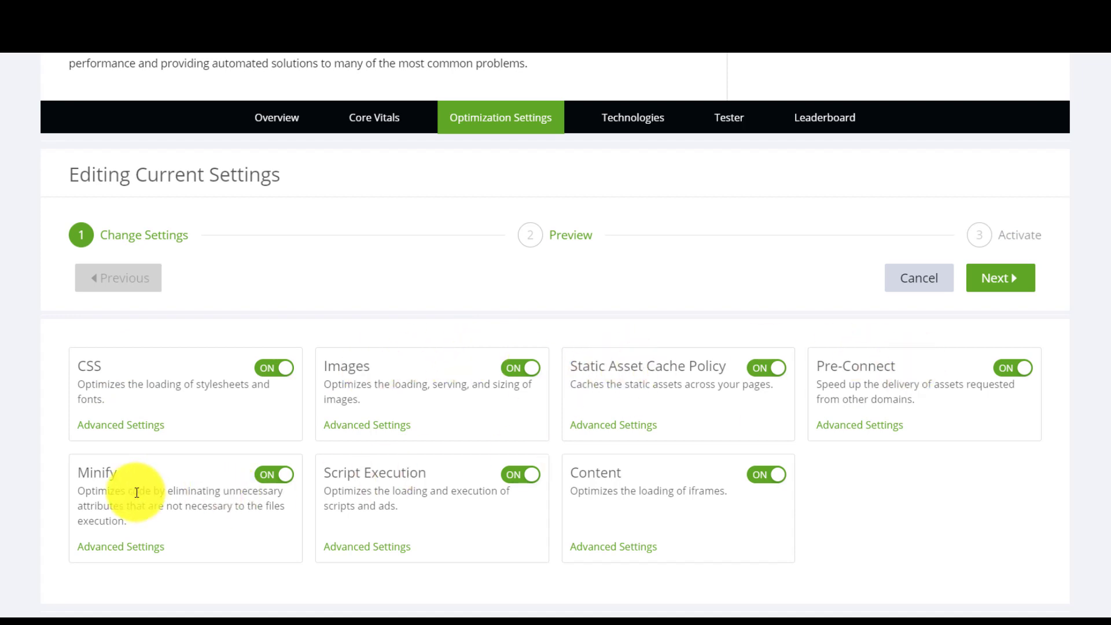
# Advance the edited settings to the Preview step so The MMS Experience homepage loads for previewing.
pyautogui.scroll(-5, 820, 463)
pyautogui.scroll(-5, 998, 410)
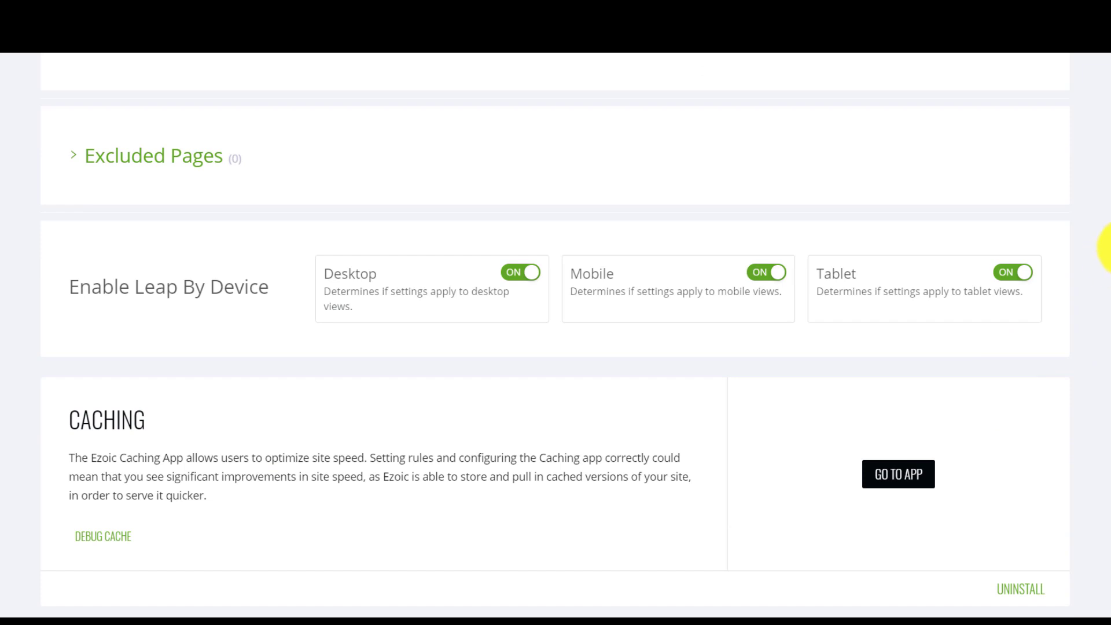
pyautogui.scroll(10, 1103, 246)
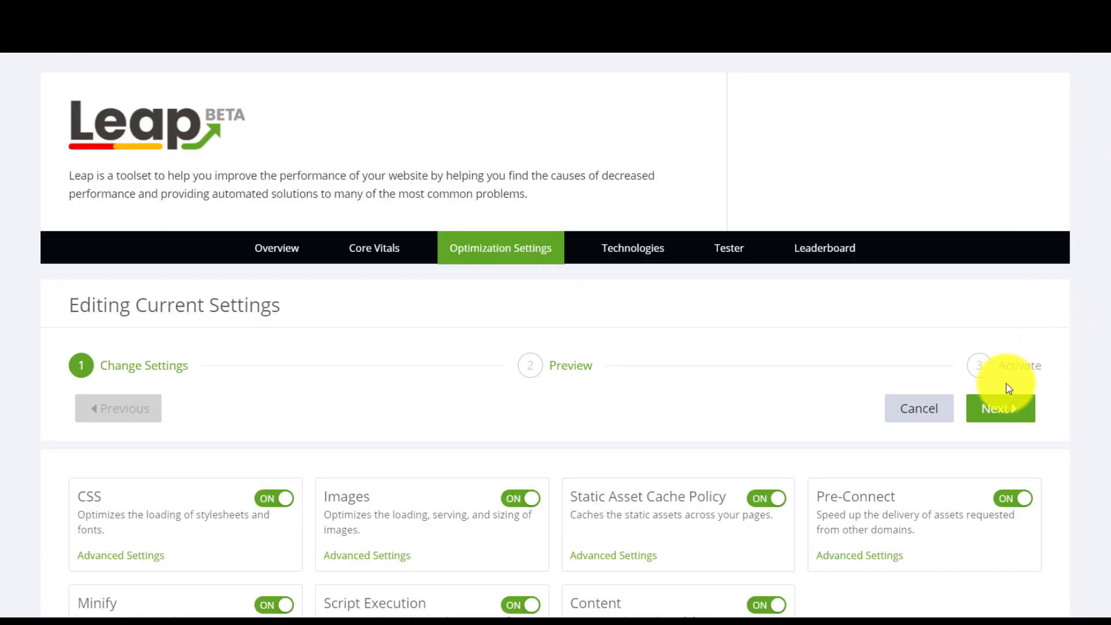
pyautogui.click(1001, 405)
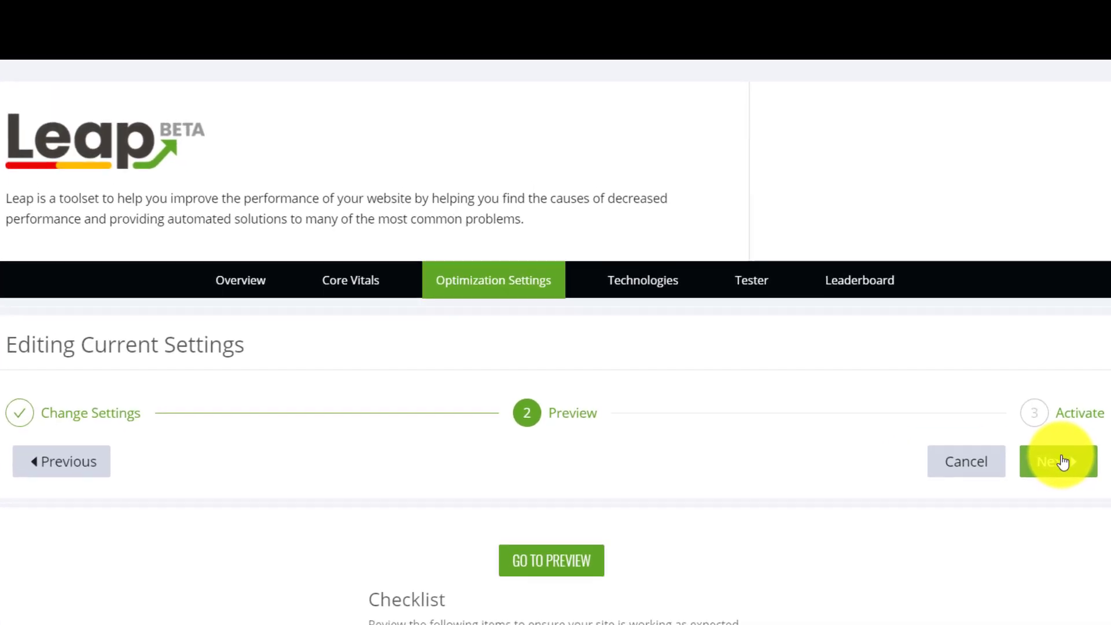
pyautogui.scroll(-5, 689, 452)
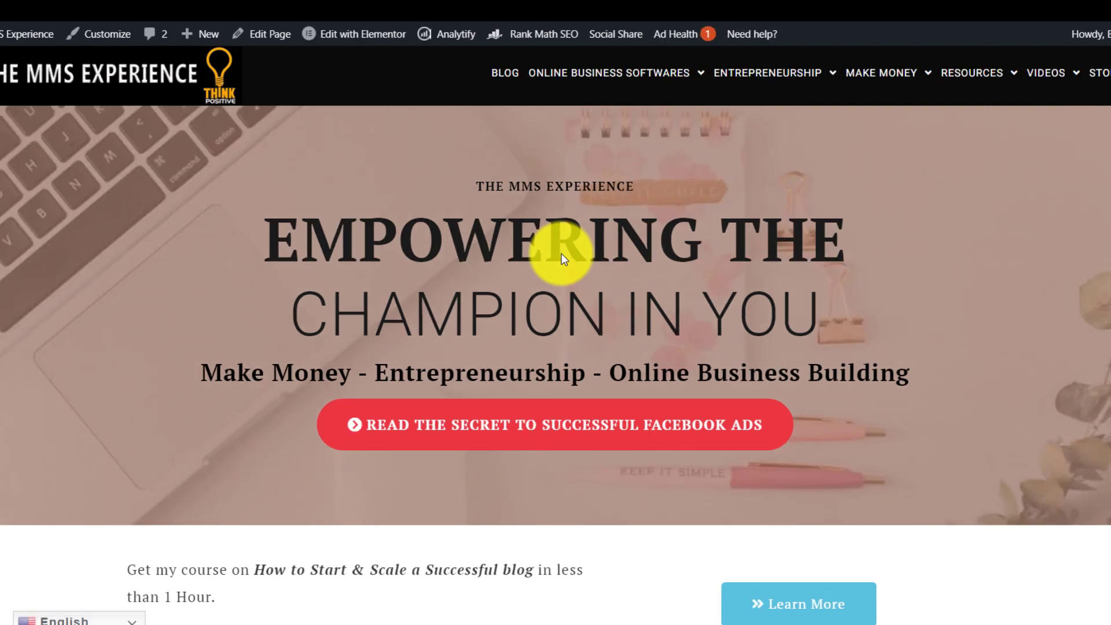
# Check the preview on the Facebook Ads ConnectExplore review post, then move the wizard to Activate.
pyautogui.scroll(-2, 737, 355)
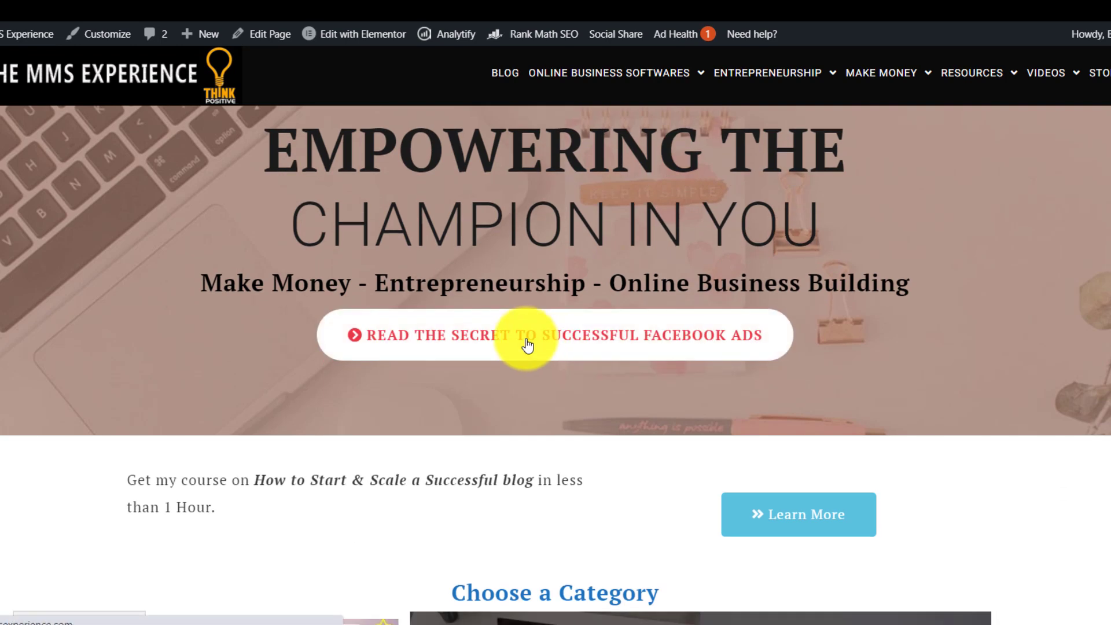
pyautogui.click(527, 344)
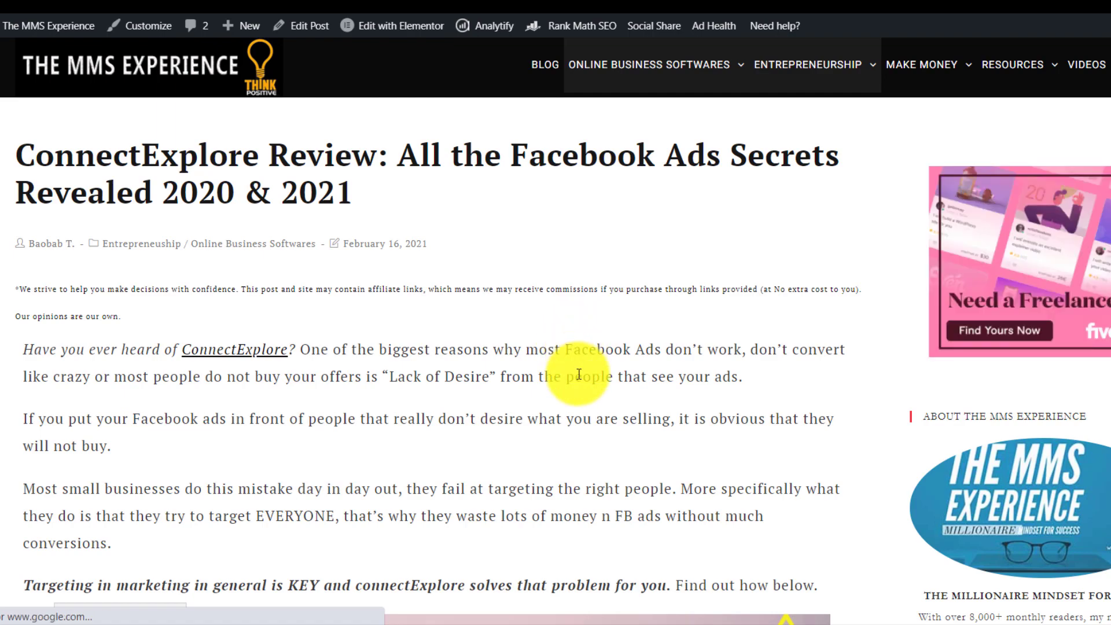
pyautogui.scroll(-3, 579, 376)
pyautogui.scroll(-12, 644, 363)
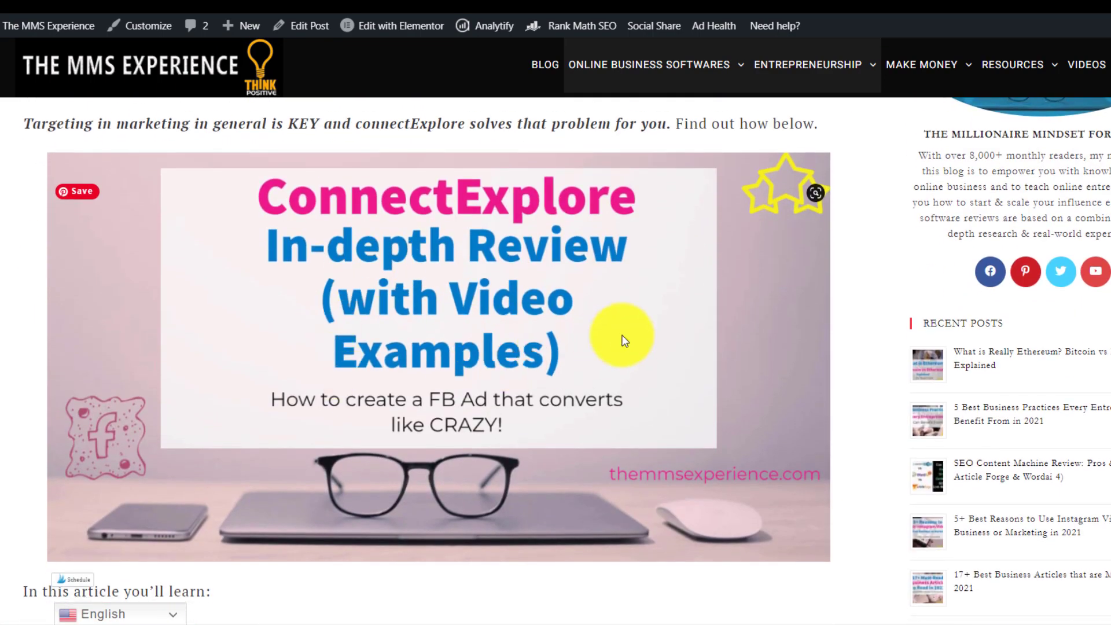
pyautogui.scroll(-15, 411, 322)
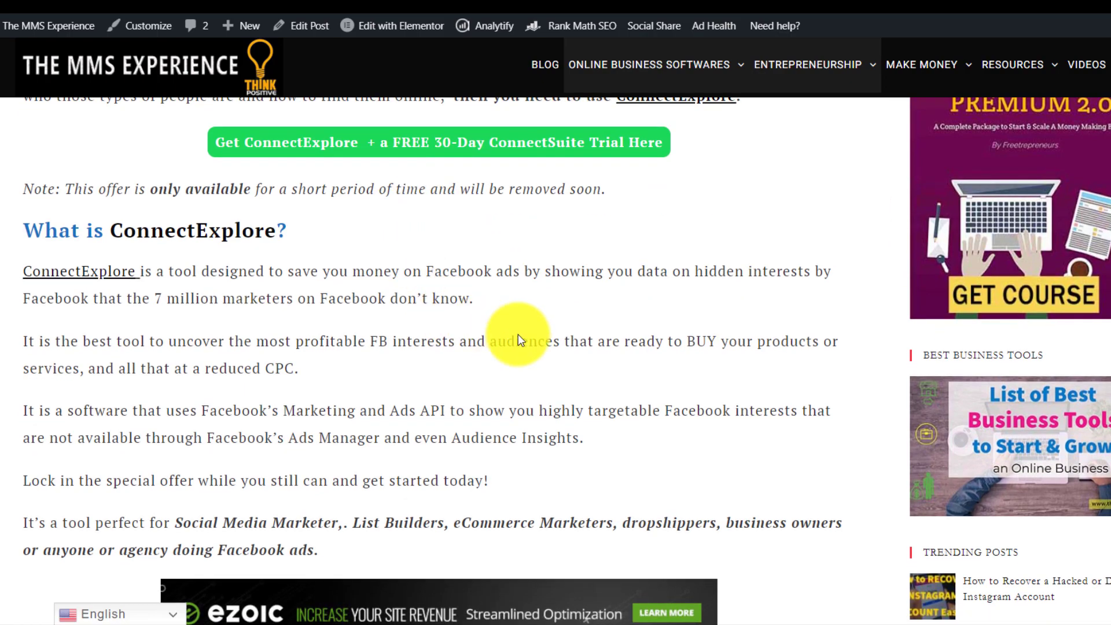
pyautogui.scroll(-15, 408, 218)
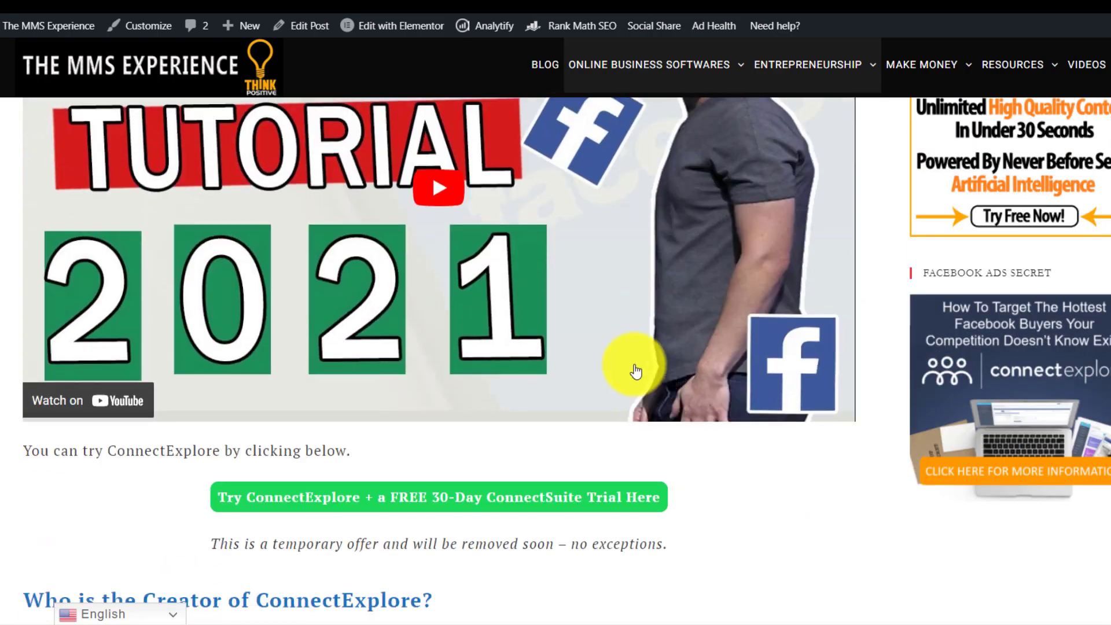
pyautogui.scroll(-12, 611, 456)
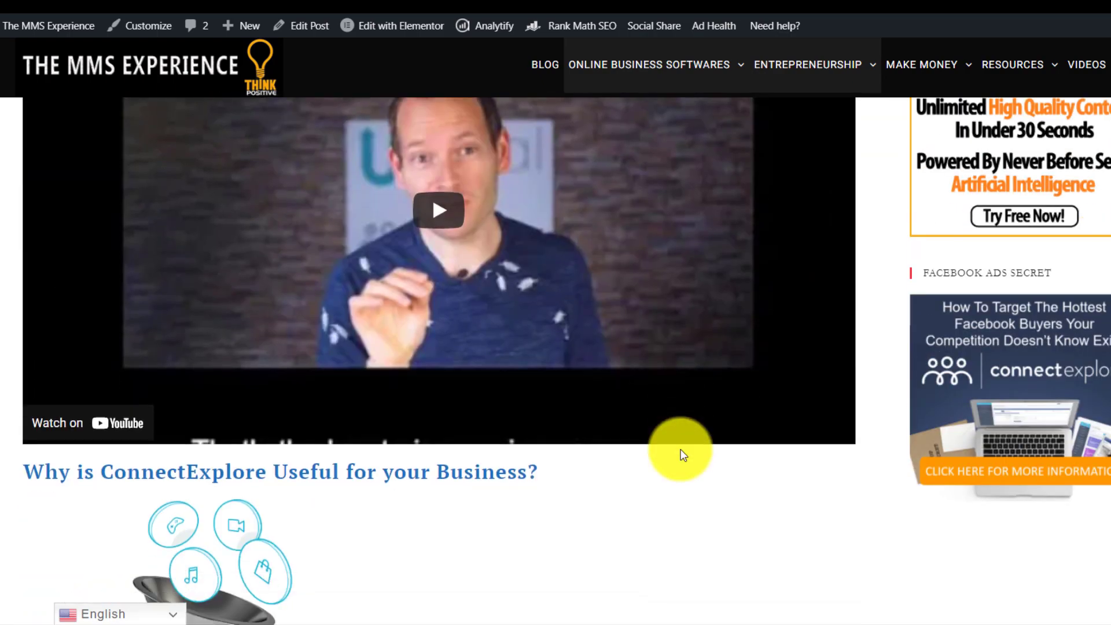
pyautogui.scroll(-15, 682, 455)
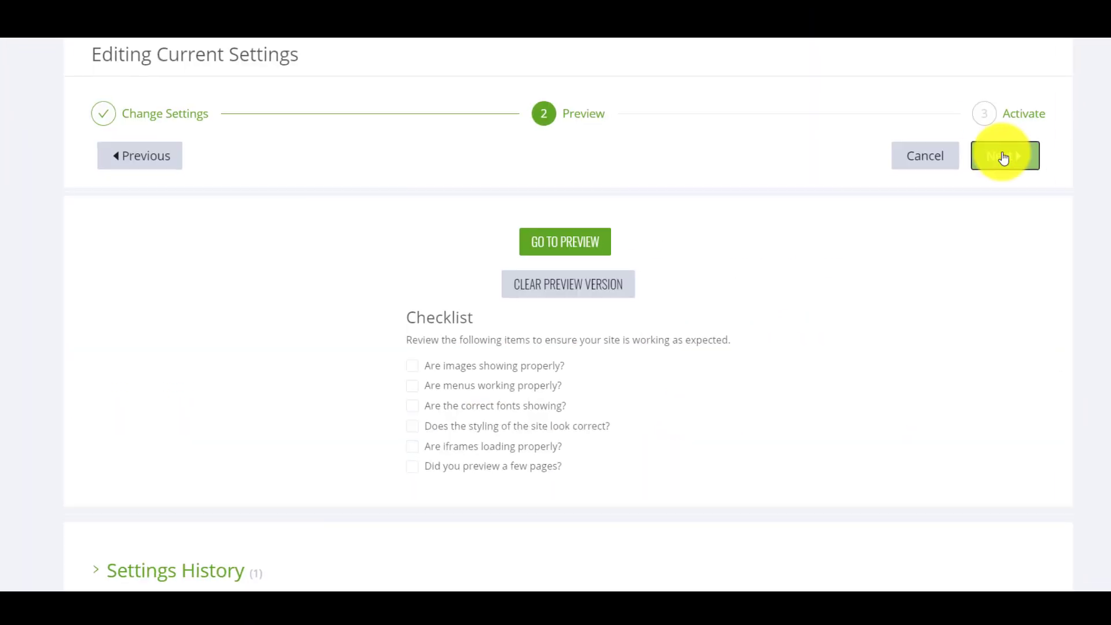
pyautogui.click(970, 162)
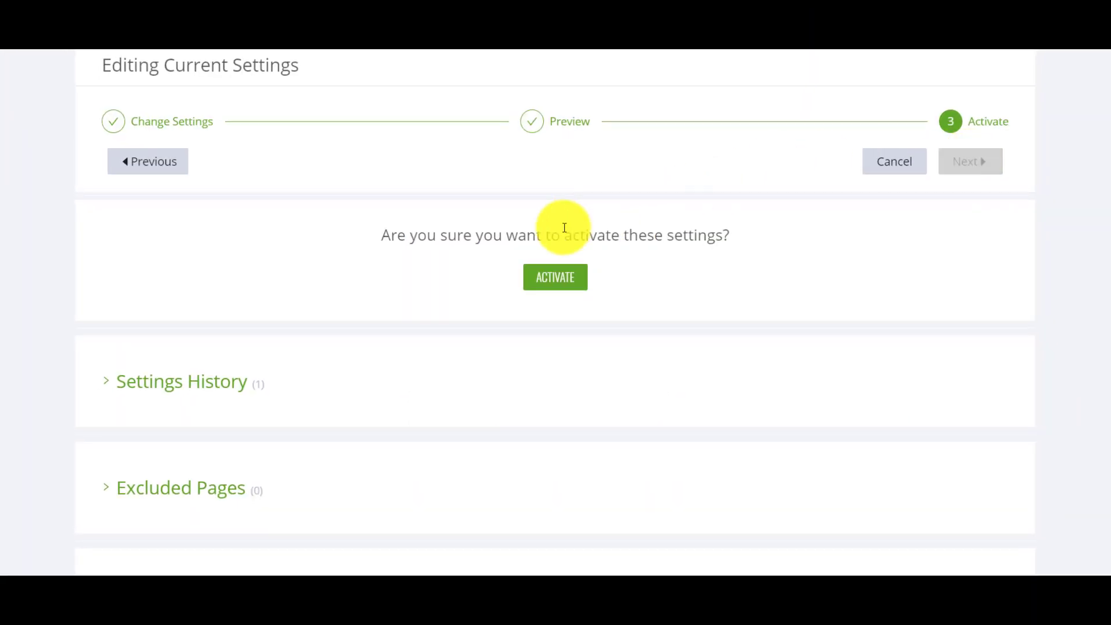
# Activate the copied Leap optimization settings, keeping all current settings switched on.
pyautogui.click(547, 284)
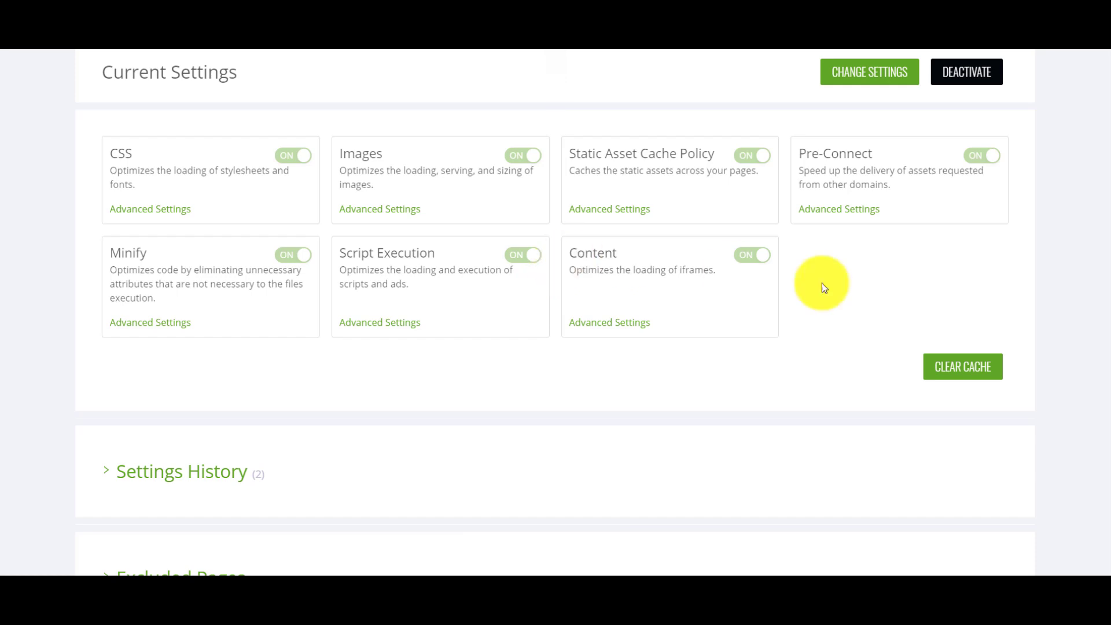
pyautogui.moveTo(1104, 277); pyautogui.dragTo(1103, 156)
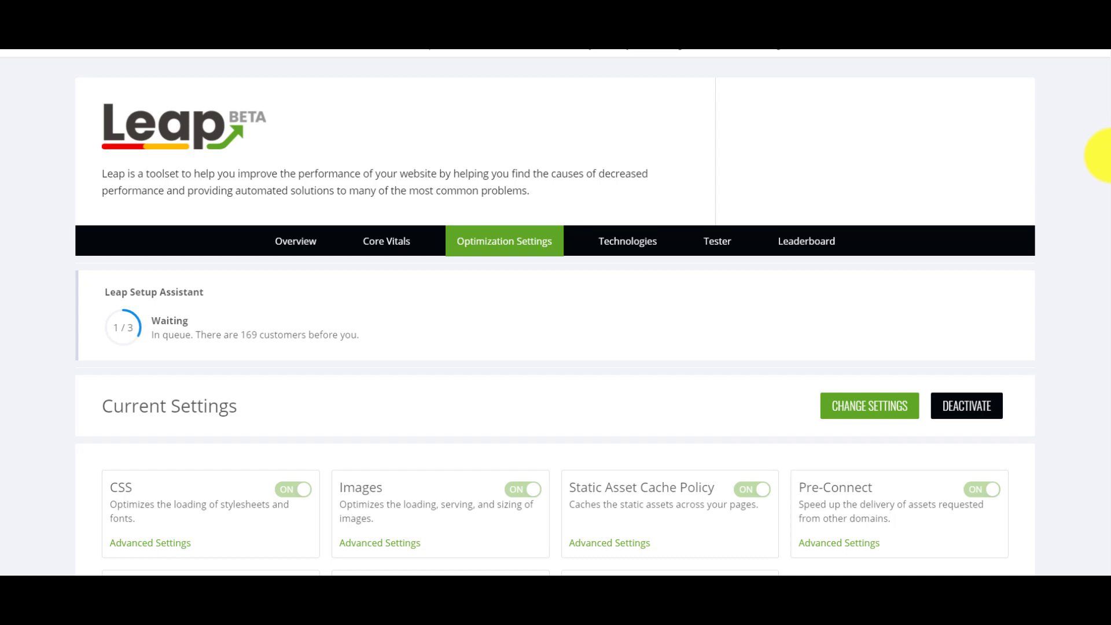
pyautogui.moveTo(1106, 156); pyautogui.dragTo(1108, 174)
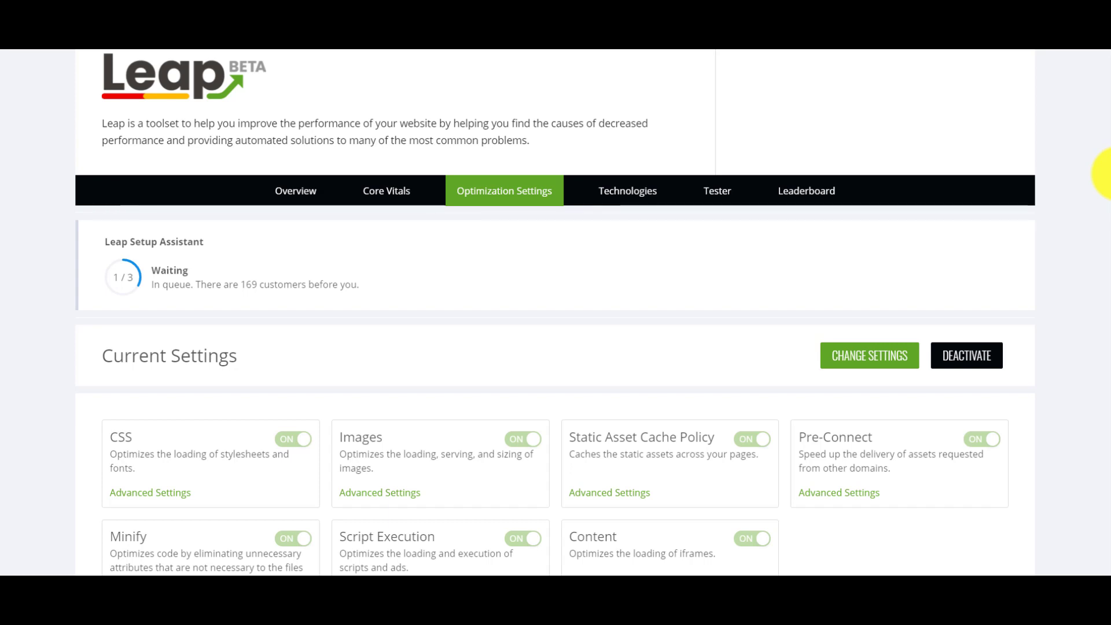
pyautogui.scroll(-7, 1106, 173)
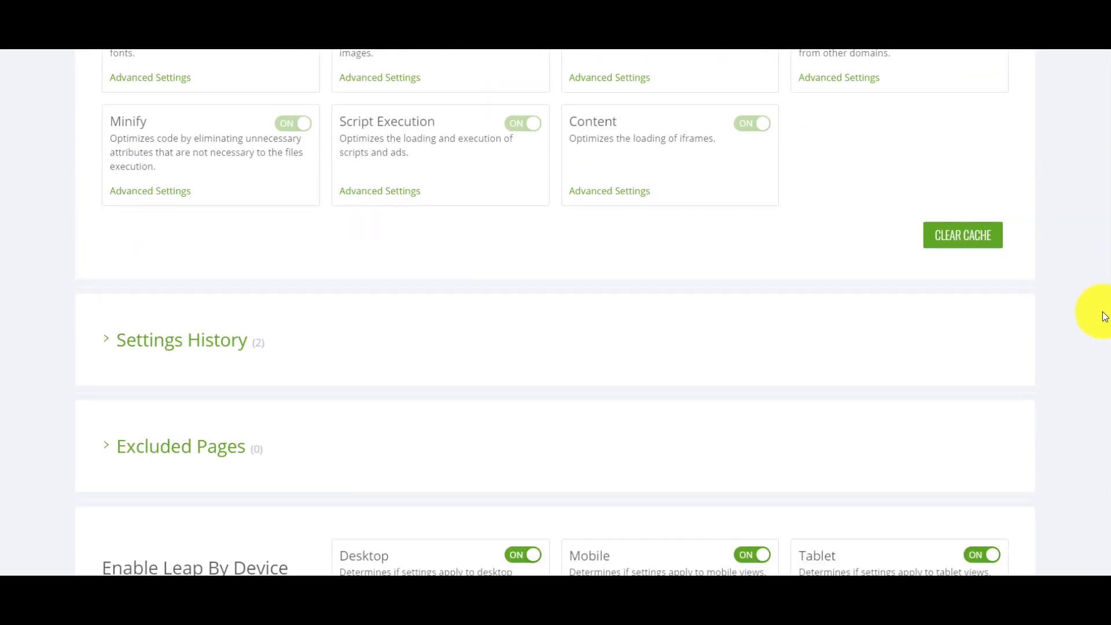
pyautogui.scroll(5, 1106, 317)
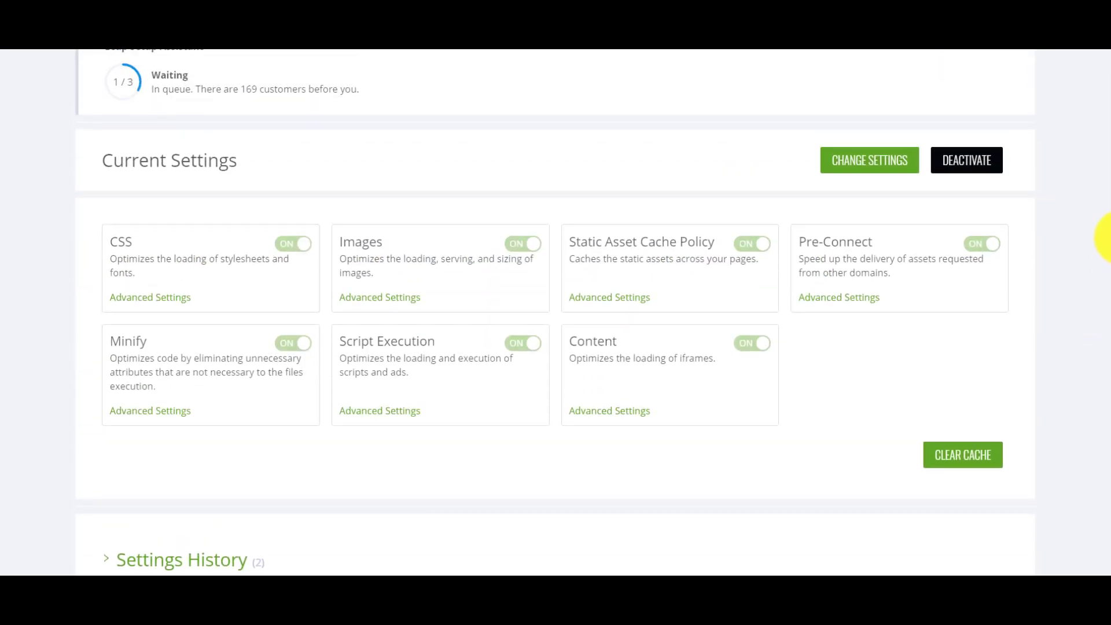
pyautogui.scroll(1, 1107, 213)
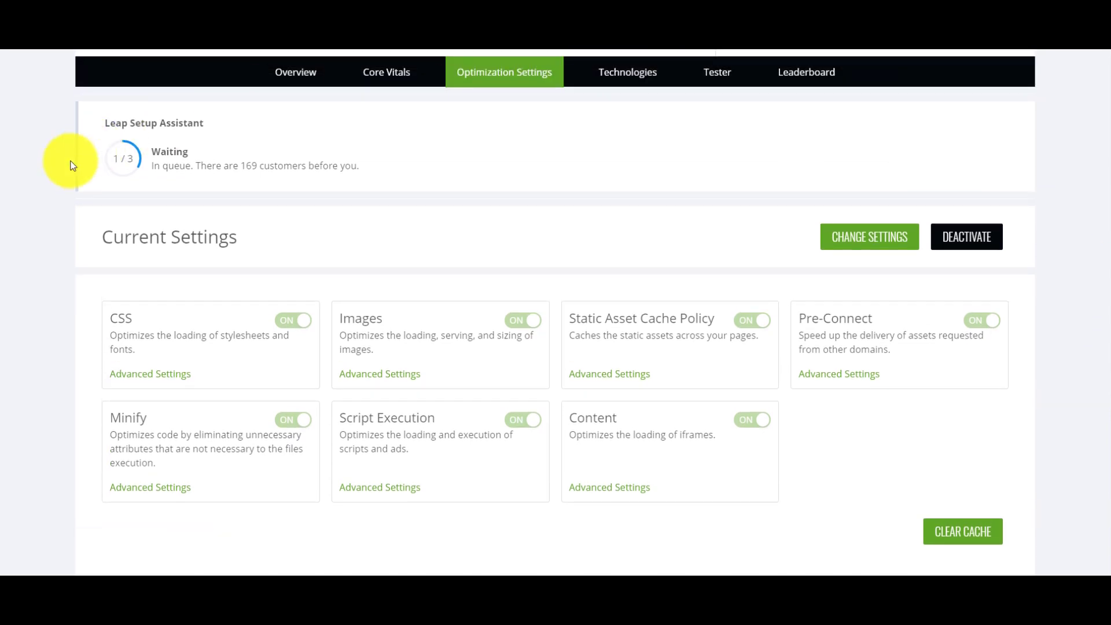
# Clear the site's cached optimized assets and confirm the dialog.
pyautogui.click(961, 537)
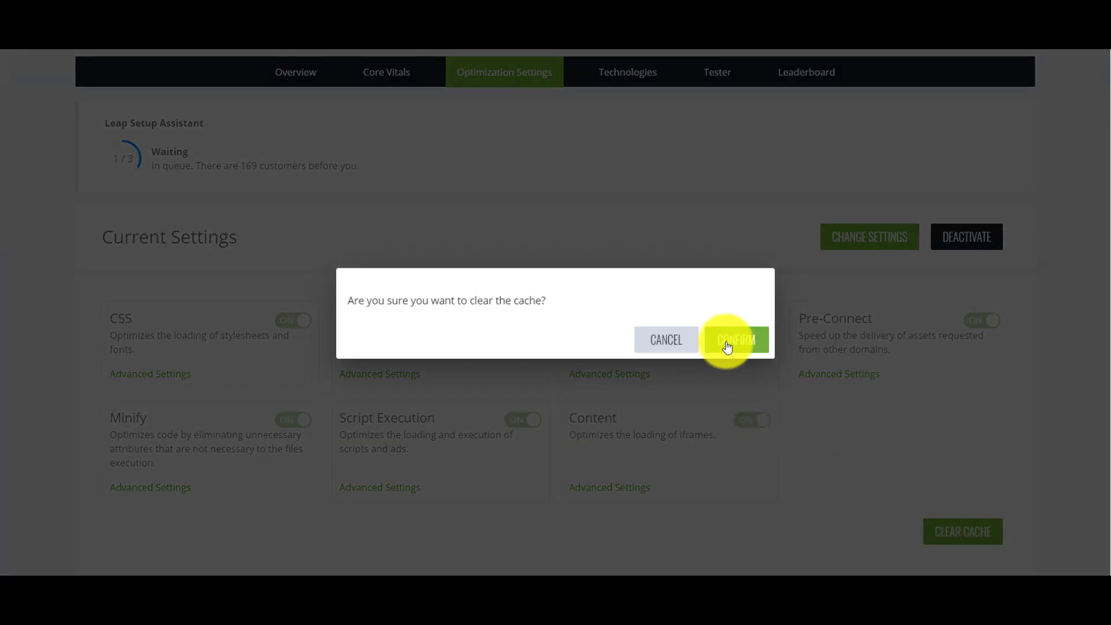
pyautogui.click(728, 345)
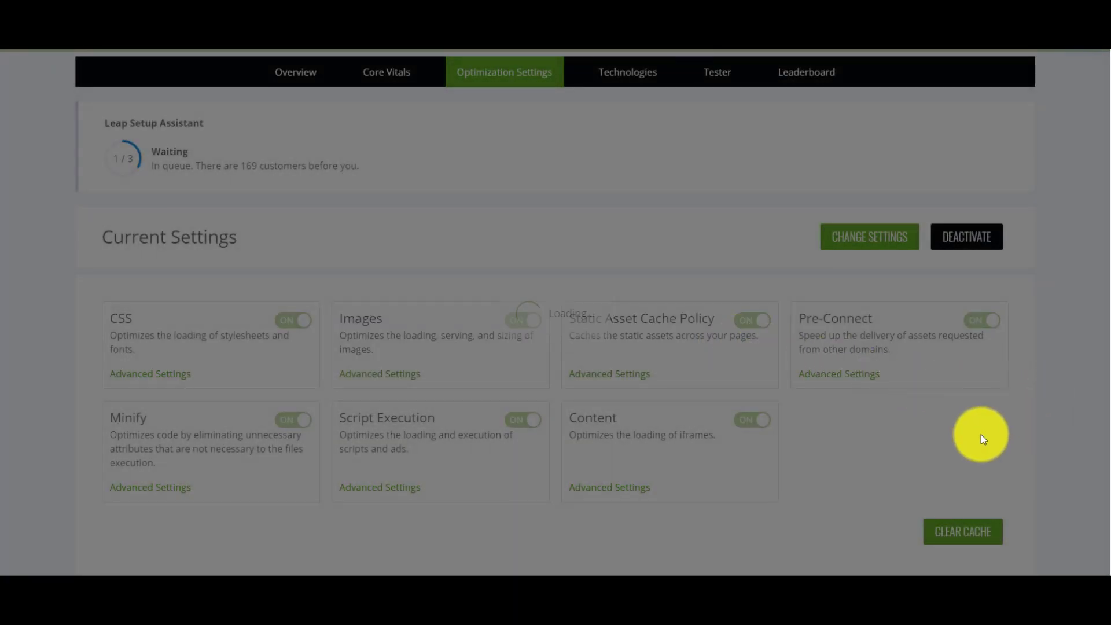
pyautogui.scroll(-5, 997, 420)
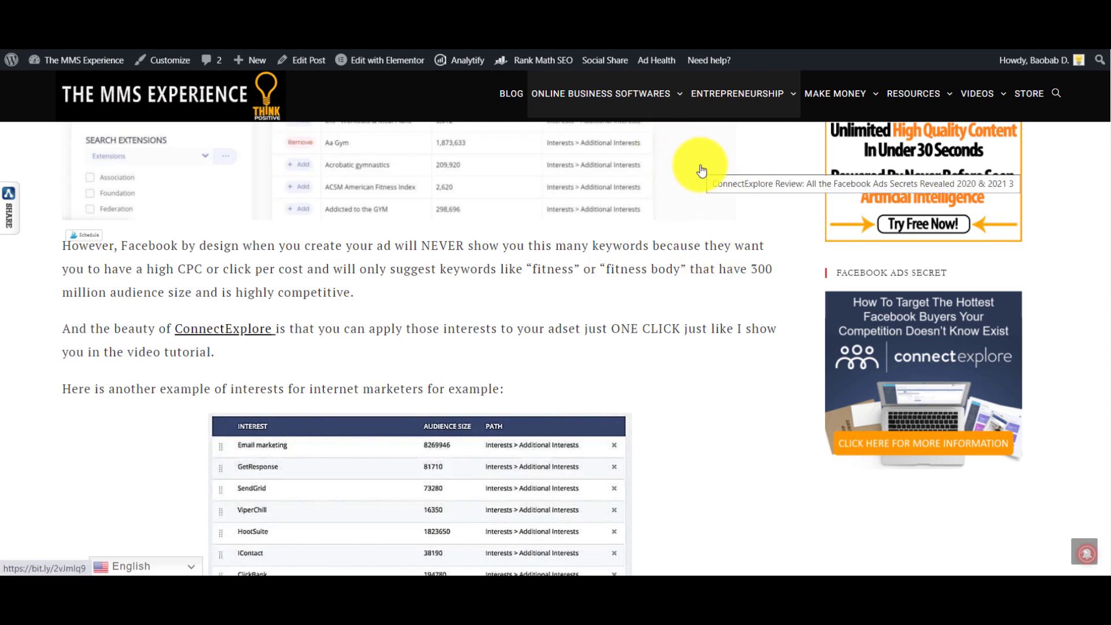
pyautogui.moveTo(665, 98)
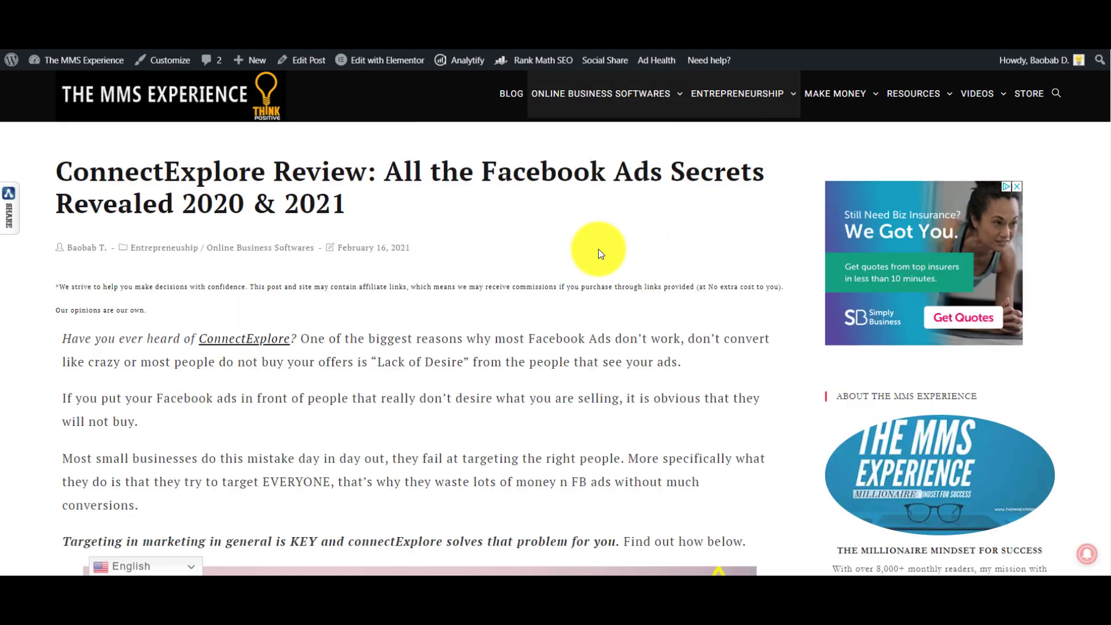
pyautogui.scroll(-2, 598, 249)
pyautogui.scroll(-15, 598, 249)
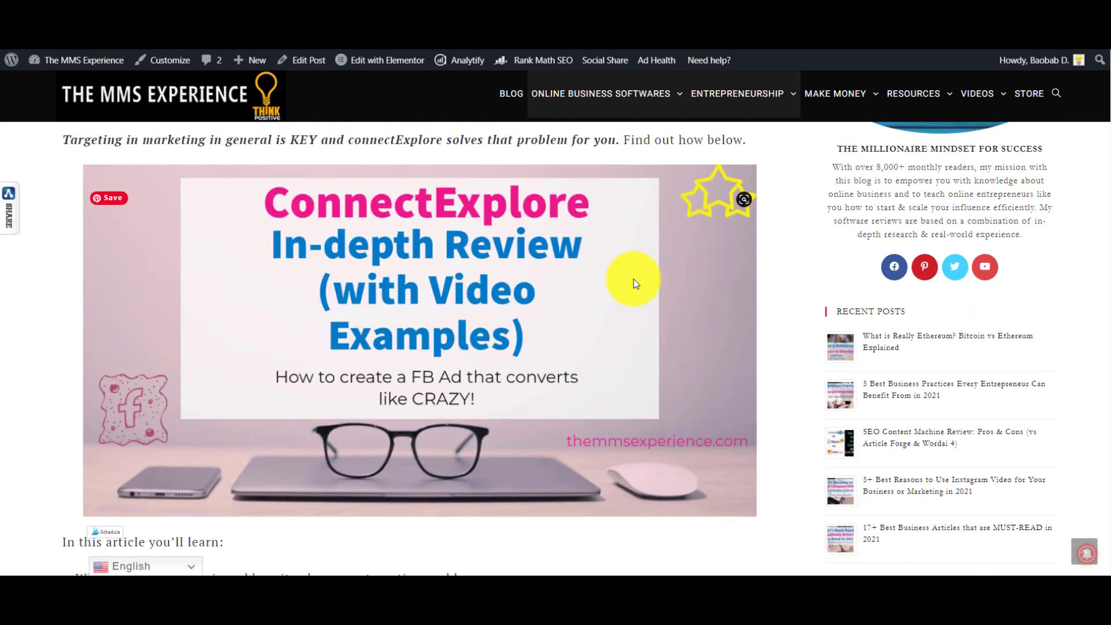
pyautogui.scroll(-20, 495, 322)
pyautogui.scroll(-20, 494, 322)
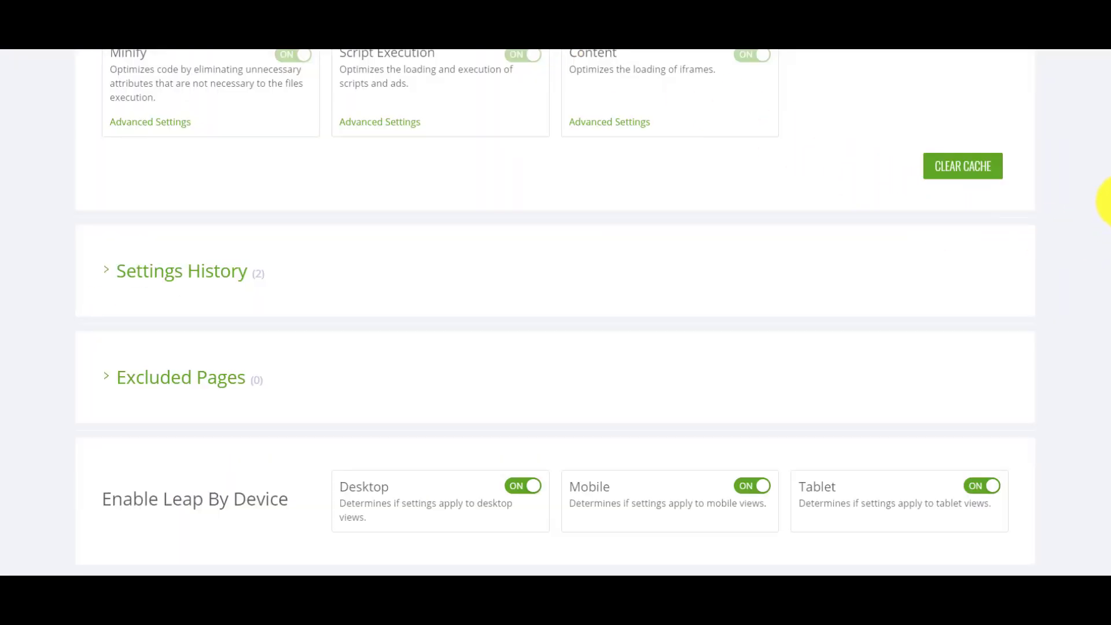
# Show the site's technologies and start a fresh Scan My Site.
pyautogui.moveTo(1108, 303); pyautogui.dragTo(1106, 120)
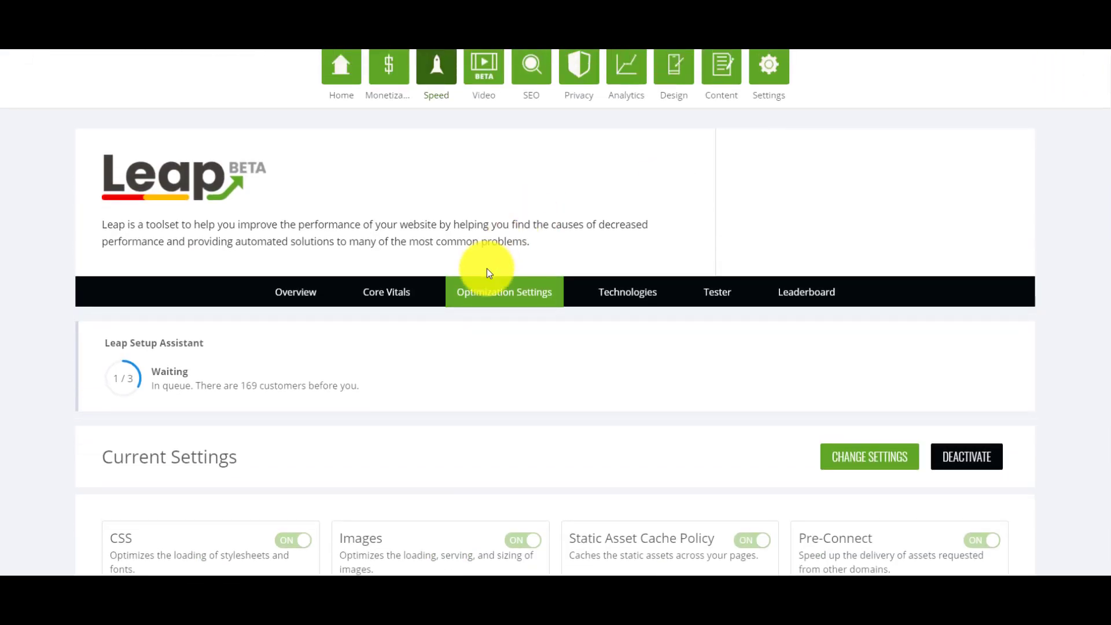
pyautogui.click(624, 300)
pyautogui.scroll(-3, 624, 300)
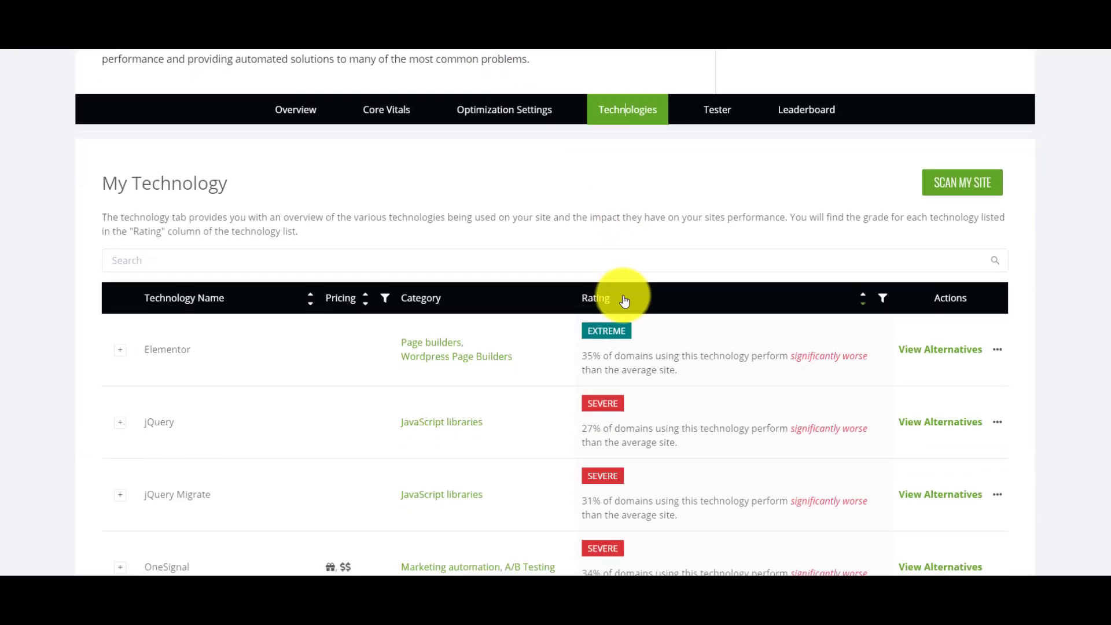
pyautogui.click(970, 187)
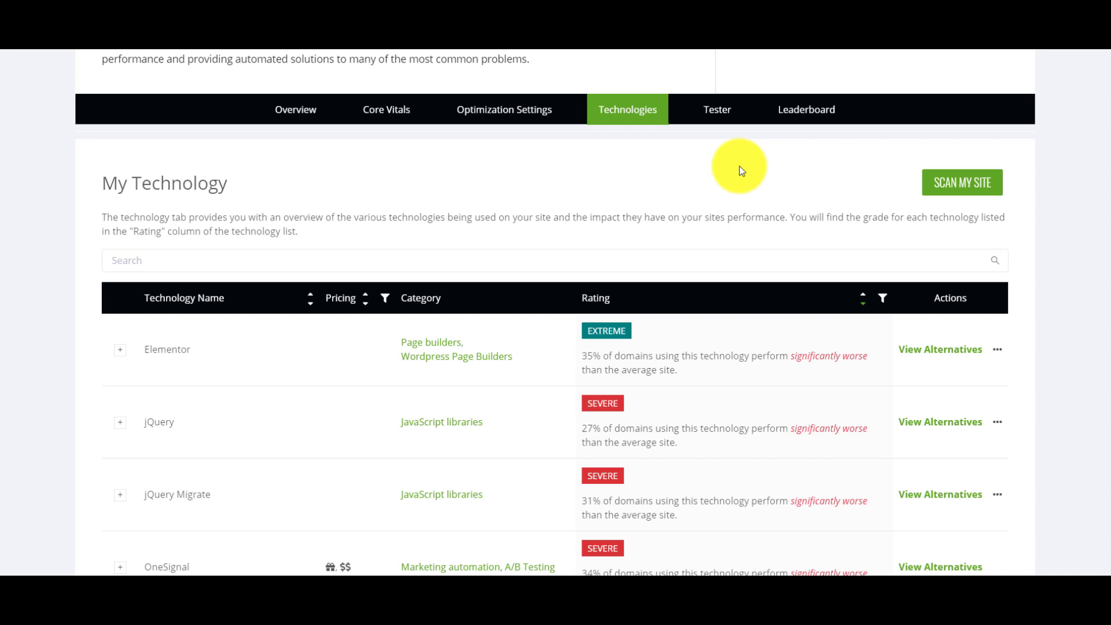
# Review the scanned technology ratings and overview scores, then bring up the page Tester.
pyautogui.scroll(-5, 1103, 268)
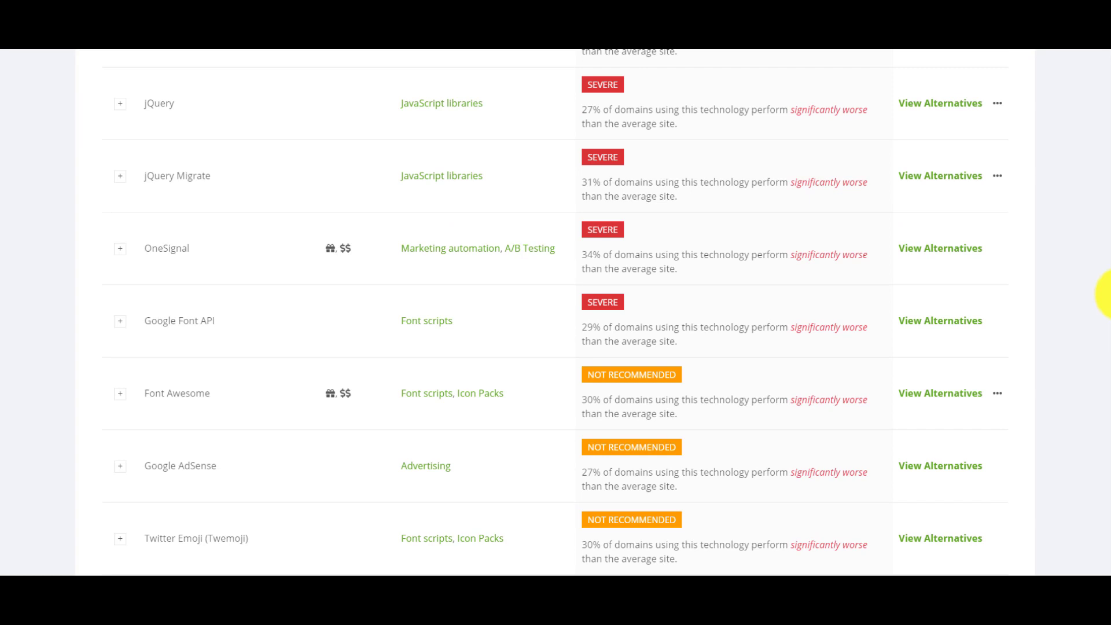
pyautogui.scroll(1, 1102, 272)
pyautogui.scroll(-1, 501, 216)
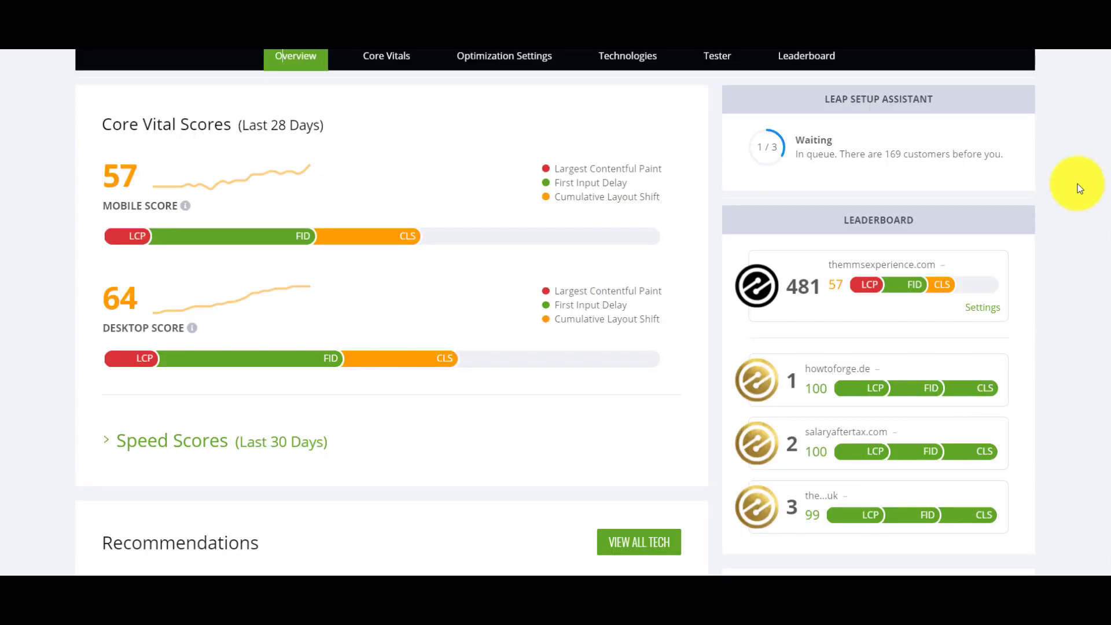
pyautogui.scroll(3, 1080, 189)
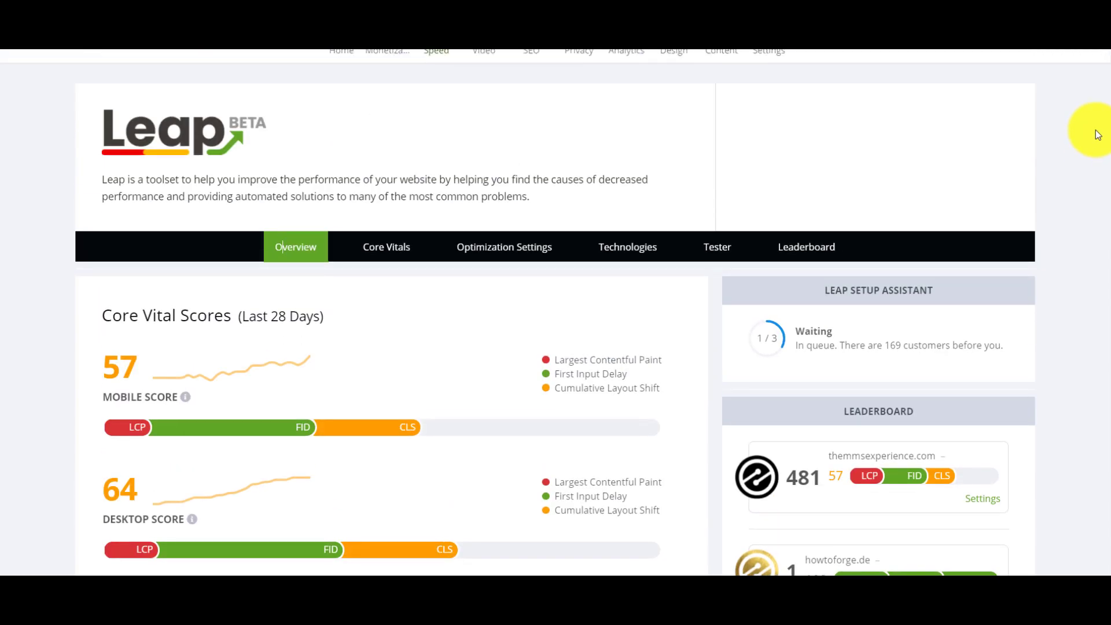
pyautogui.scroll(-9, 1098, 135)
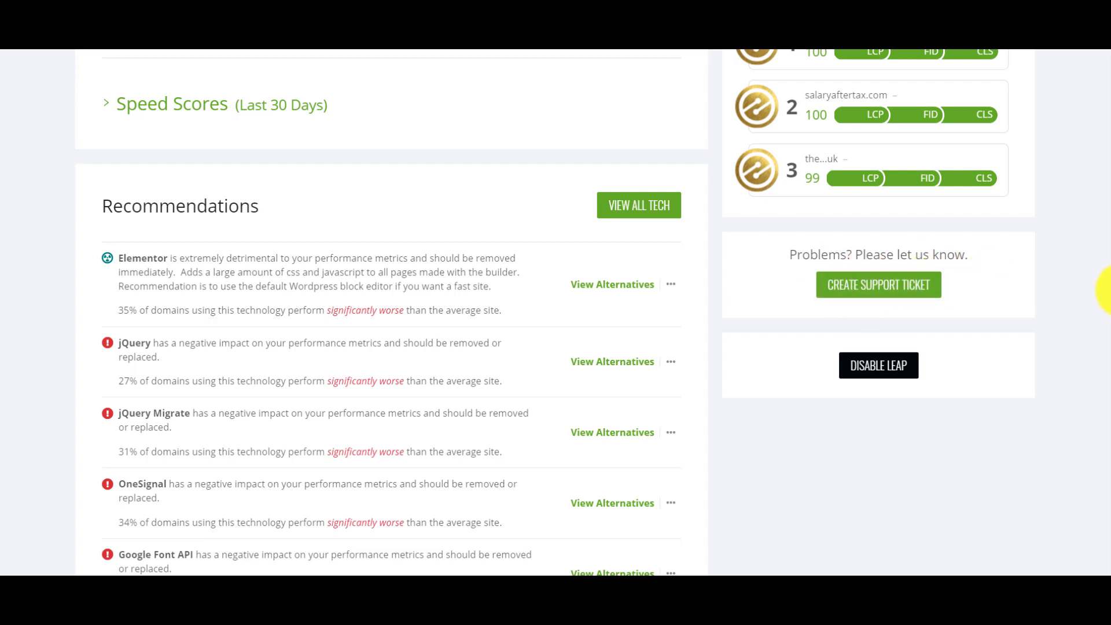
pyautogui.scroll(8, 756, 351)
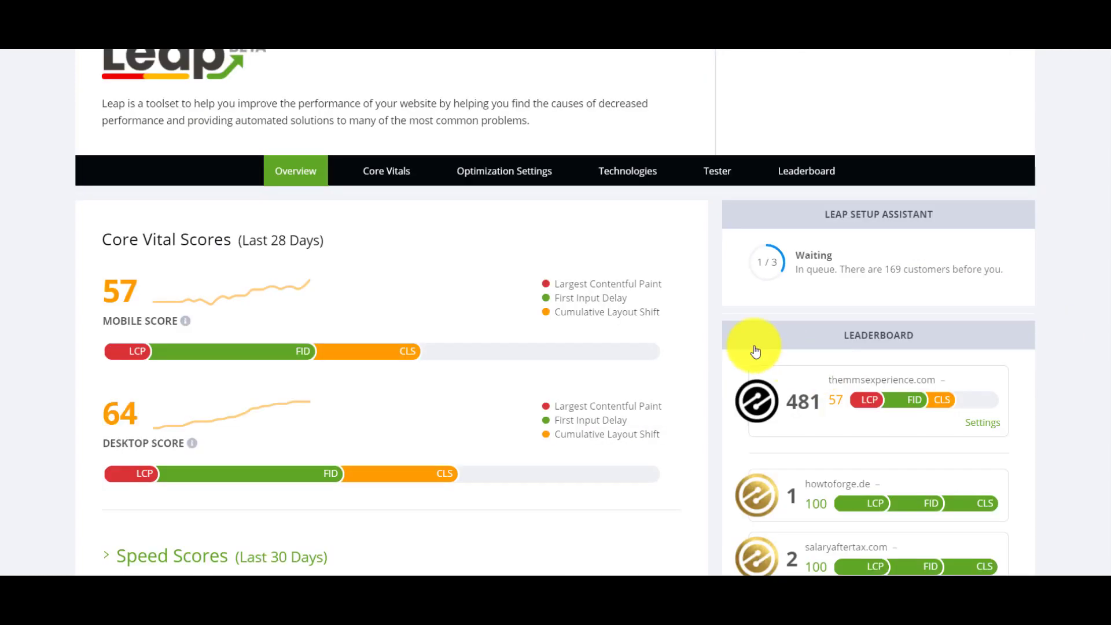
pyautogui.click(736, 172)
# Replace the Tester URL with the affiliate programs article address and run Analyze.
pyautogui.click(207, 201)
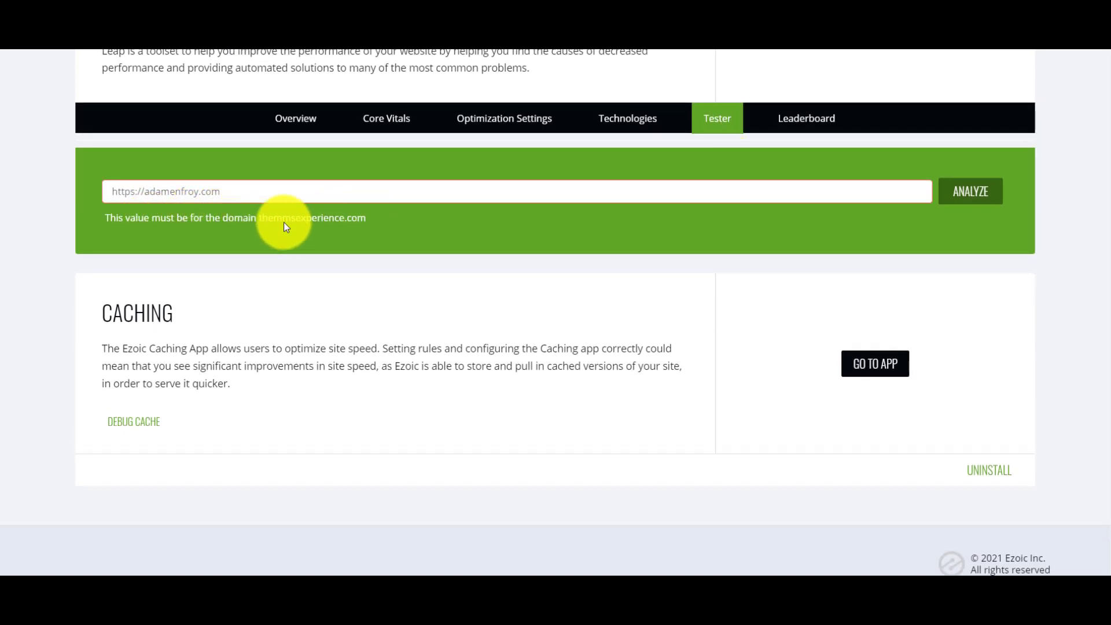
pyautogui.moveTo(255, 190); pyautogui.dragTo(112, 191)
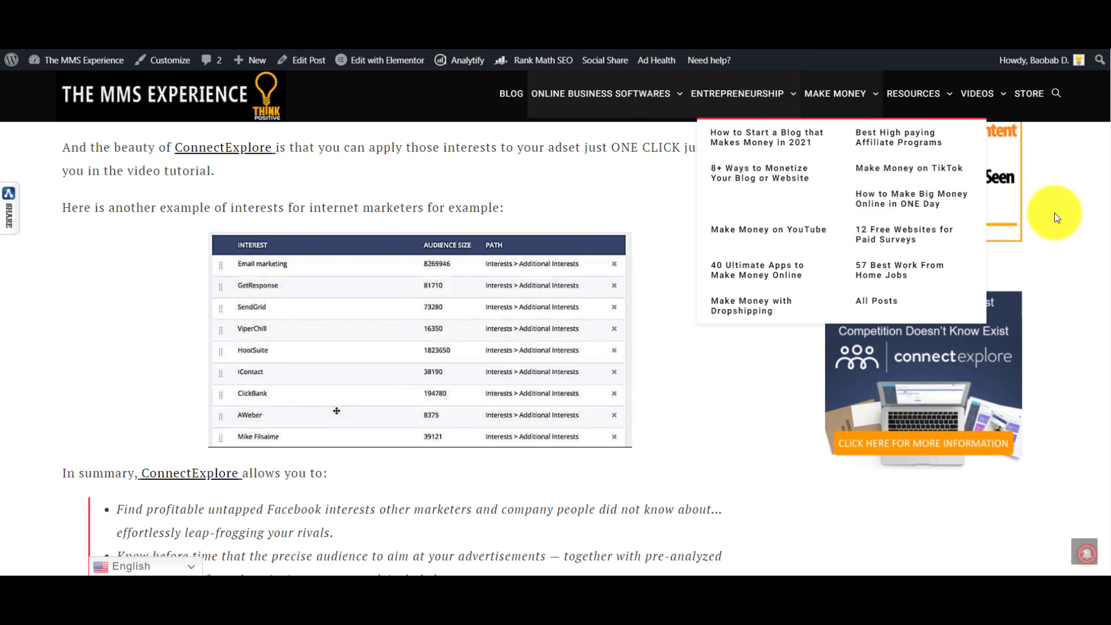
pyautogui.moveTo(884, 101)
pyautogui.moveTo(822, 96)
pyautogui.click(899, 138)
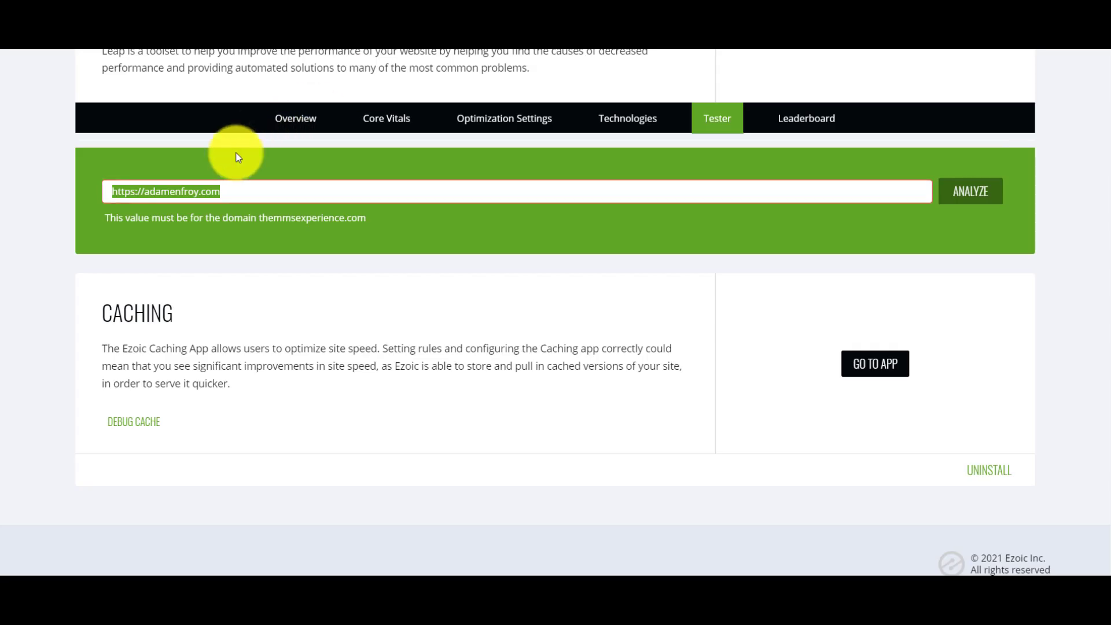
pyautogui.write('https://themmsexperience.com/absolute-best-high-paying-affiliate-programs/')
pyautogui.click(977, 201)
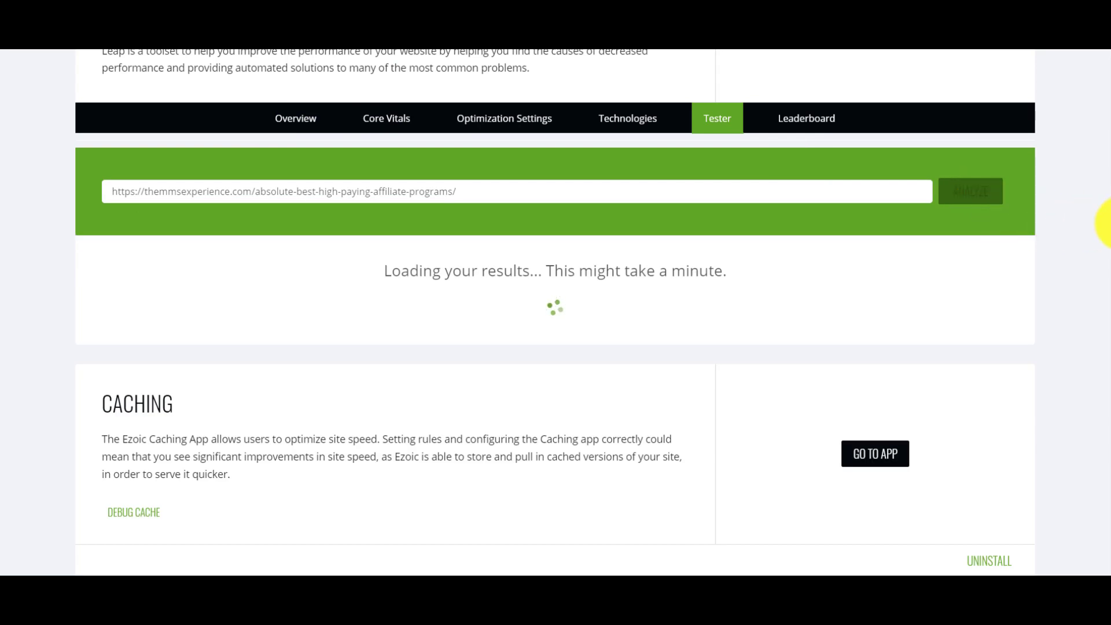
pyautogui.scroll(-1, 1103, 218)
# Return through the technology list and optimization settings to the Core Vitals charts.
pyautogui.click(614, 107)
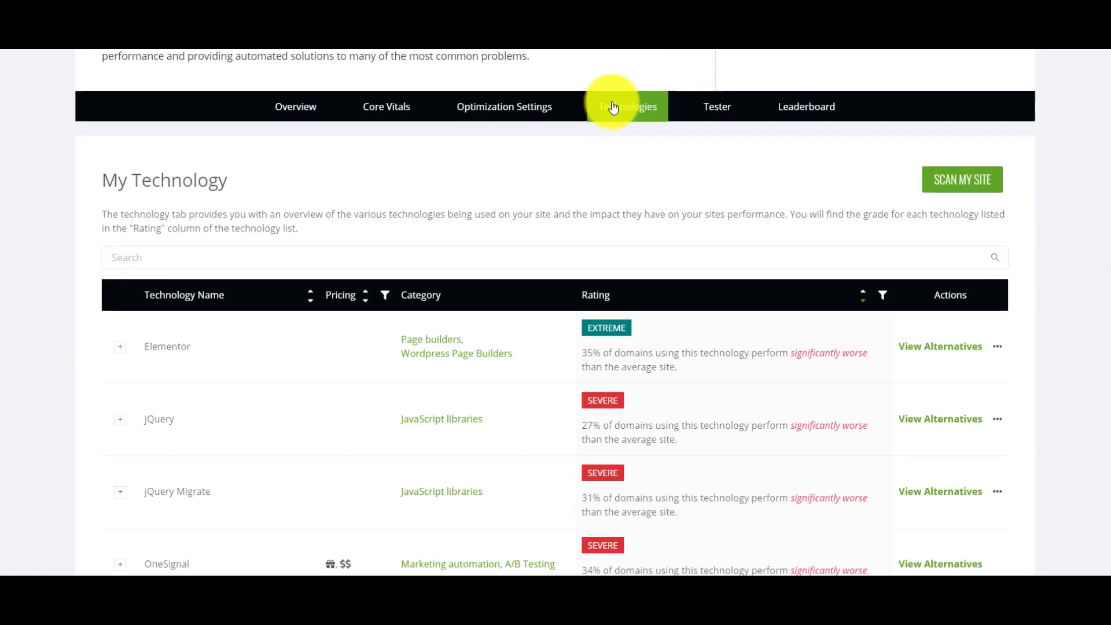
pyautogui.click(521, 113)
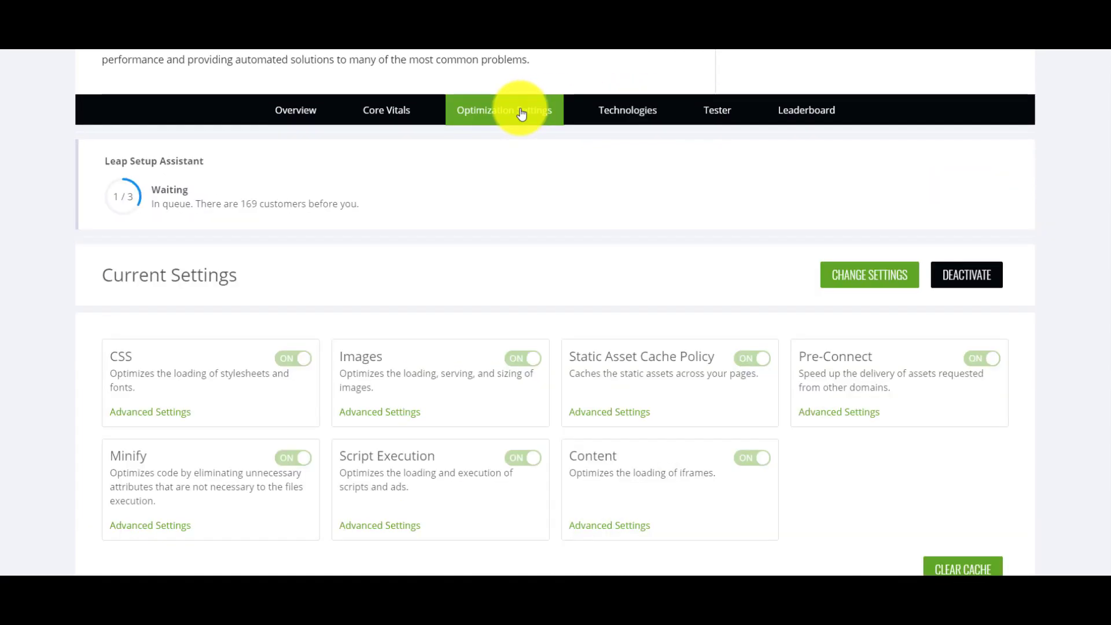
pyautogui.click(397, 110)
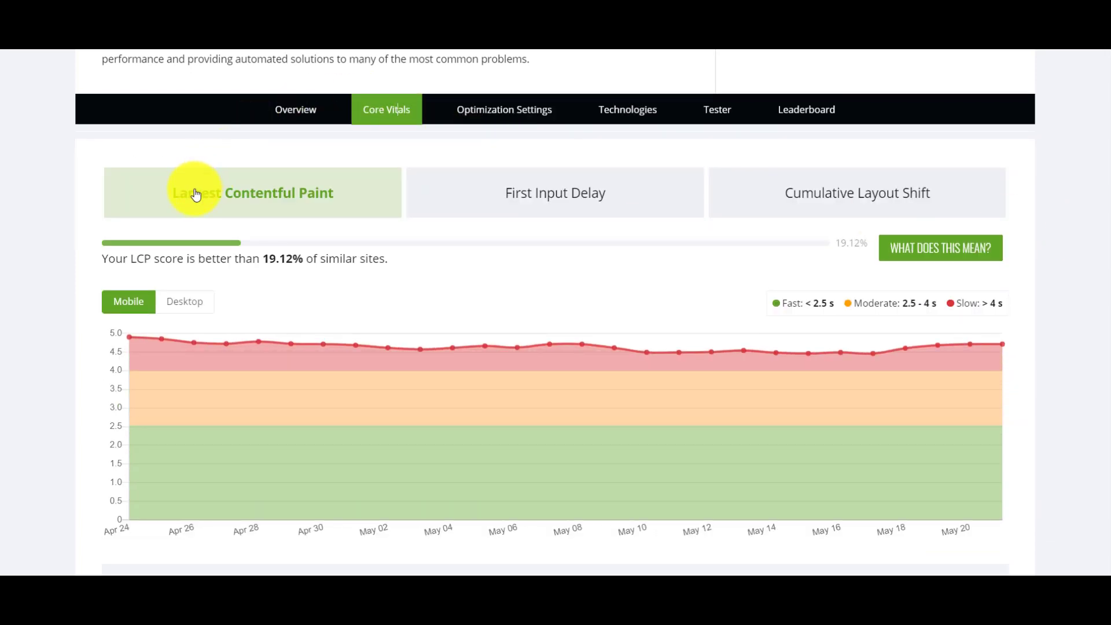
# Compare the desktop and mobile LCP charts, keep mobile, and read the LCP explanation.
pyautogui.click(185, 306)
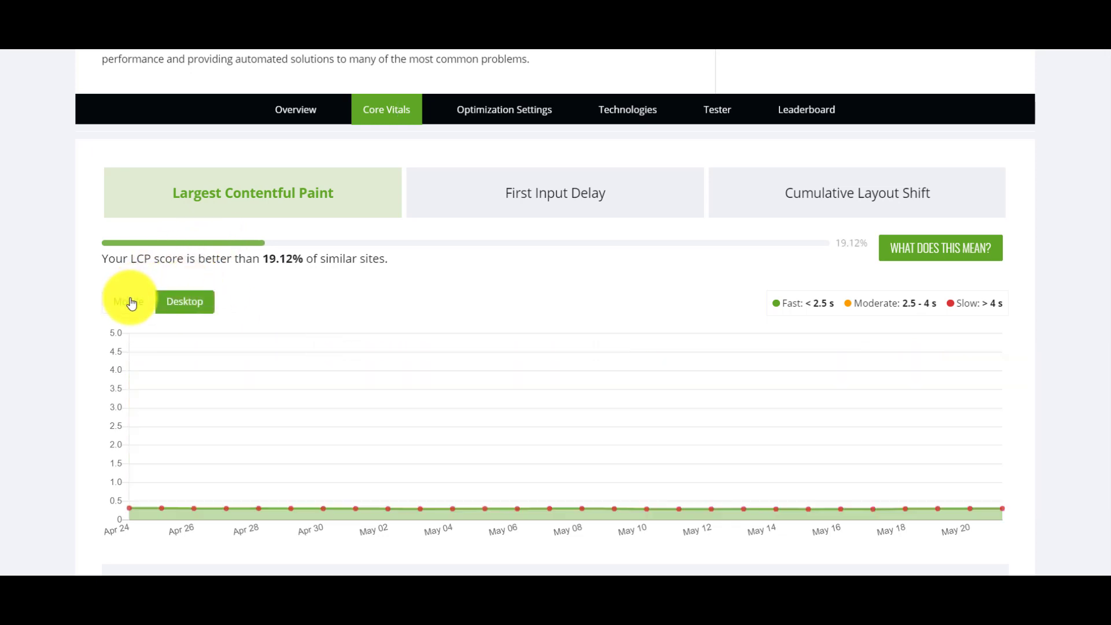
pyautogui.click(131, 302)
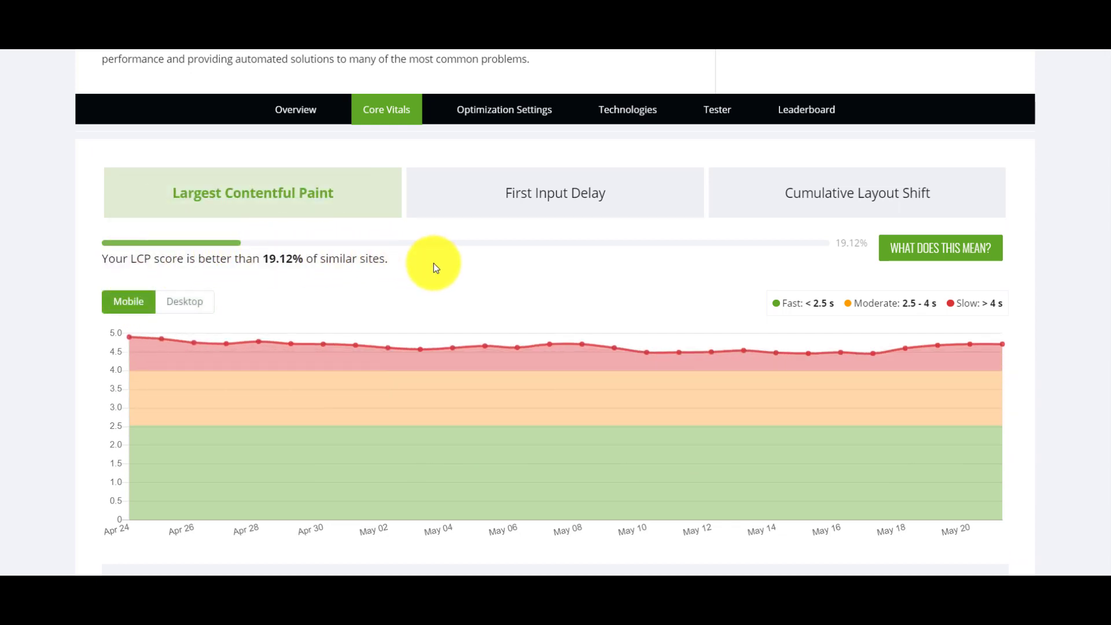
pyautogui.scroll(-1, 1053, 272)
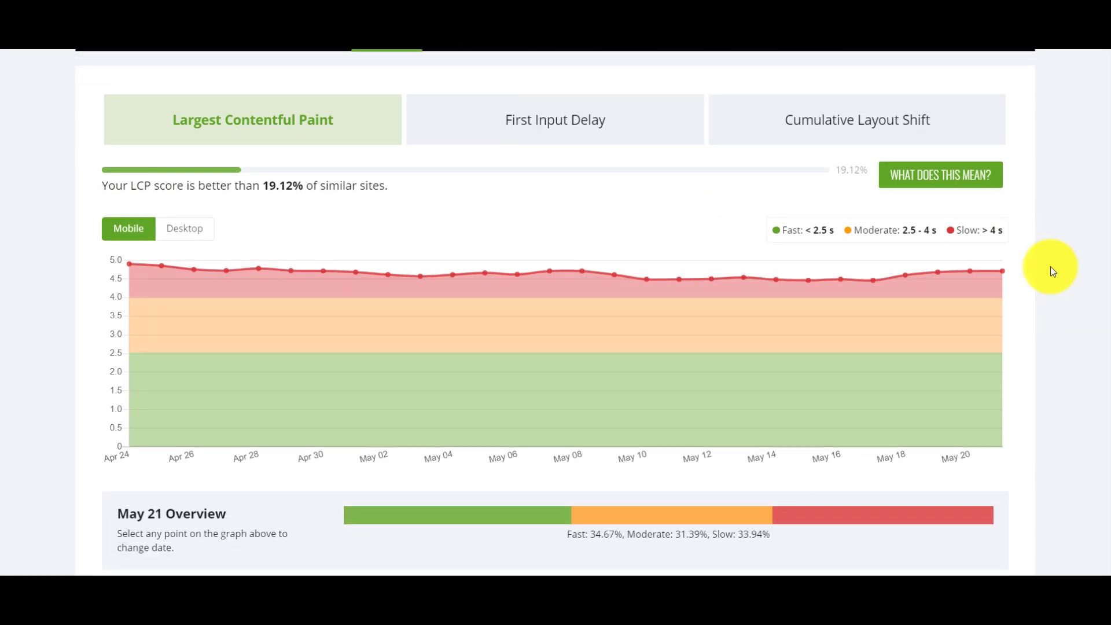
pyautogui.moveTo(1001, 185)
pyautogui.scroll(1, 1042, 220)
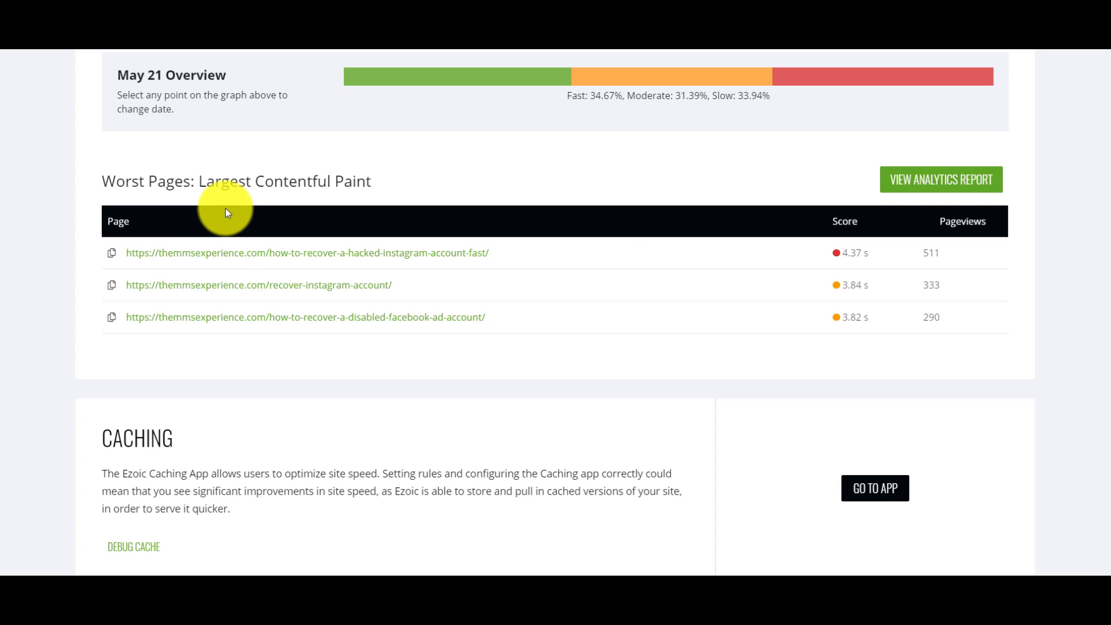
# Copy the first Worst Pages LCP URL, the hacked Instagram account recovery article.
pyautogui.scroll(1, 225, 207)
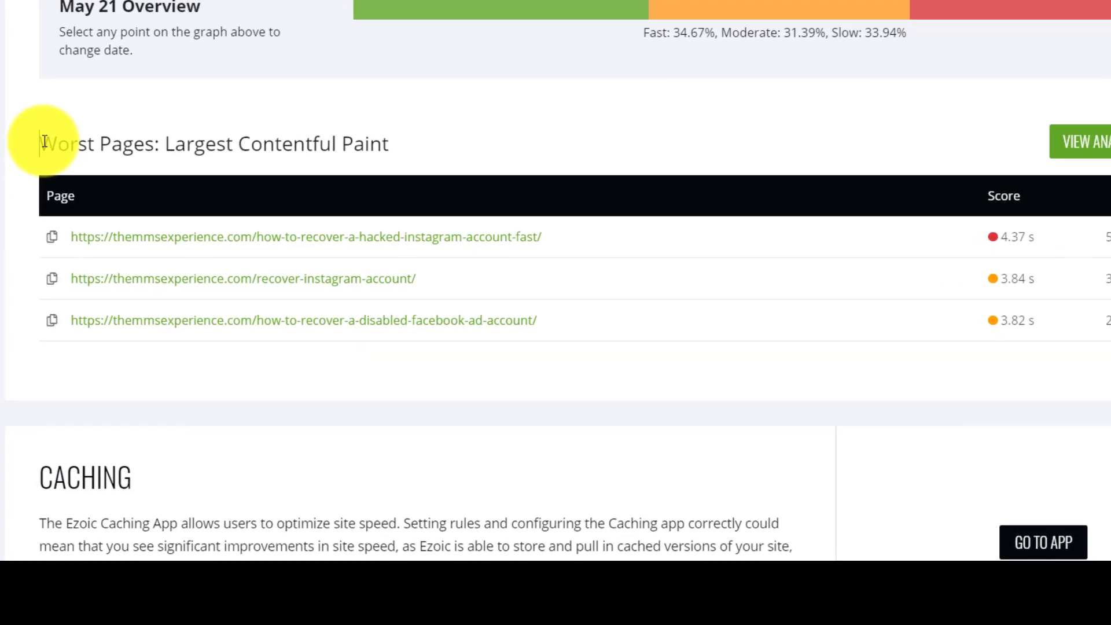
pyautogui.moveTo(103, 253); pyautogui.dragTo(338, 254)
pyautogui.moveTo(346, 143); pyautogui.dragTo(399, 148)
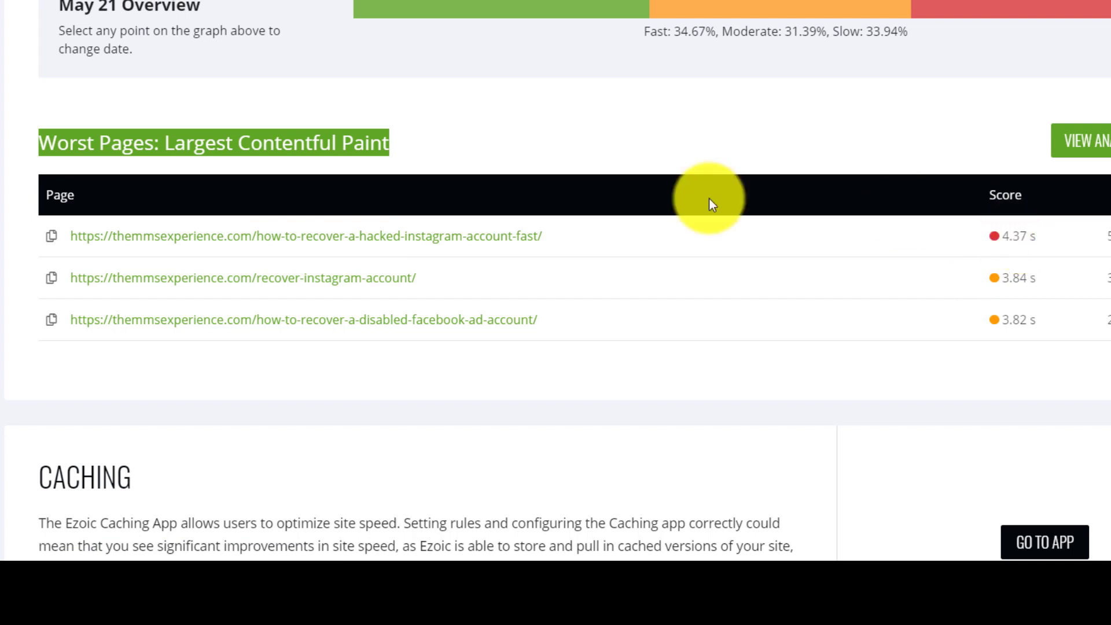
pyautogui.click(84, 283)
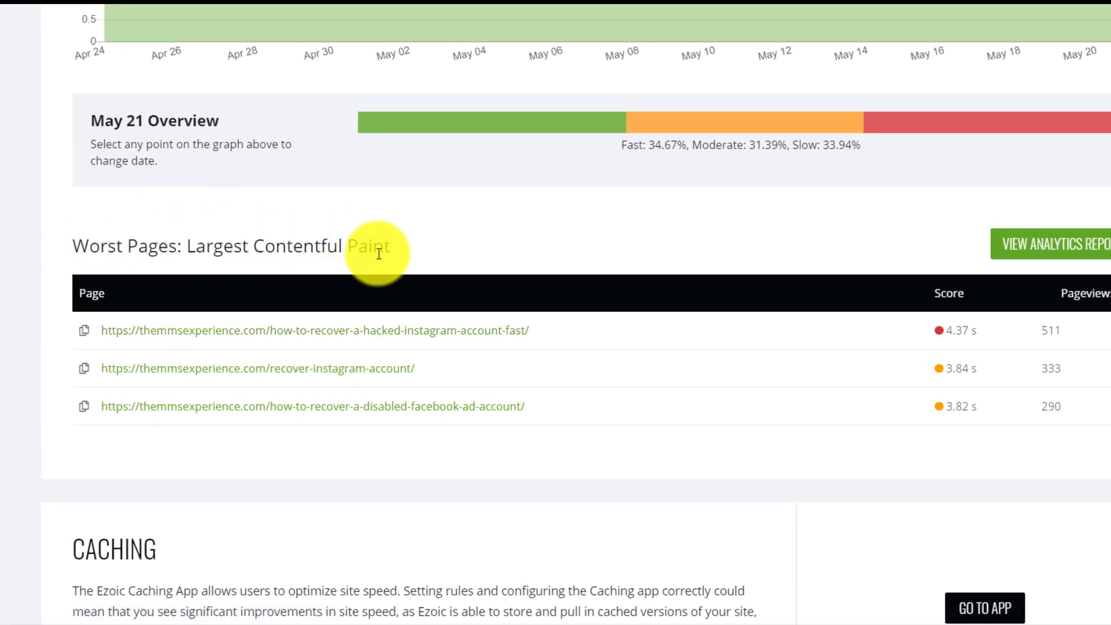
pyautogui.moveTo(540, 335); pyautogui.dragTo(106, 334)
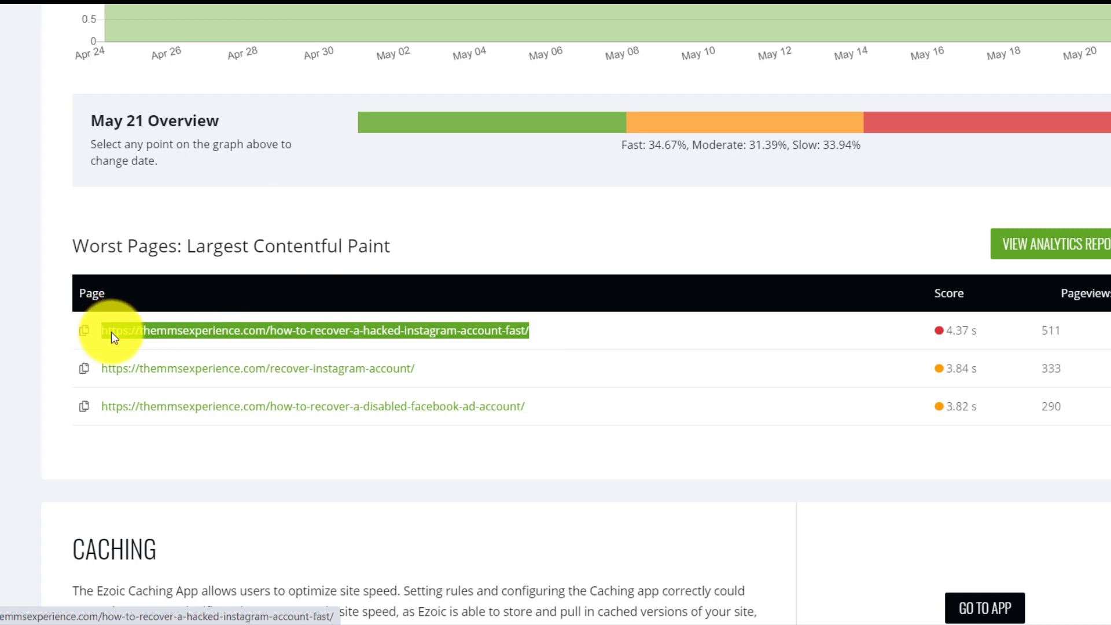
pyautogui.rightClick(111, 332)
pyautogui.click(130, 180)
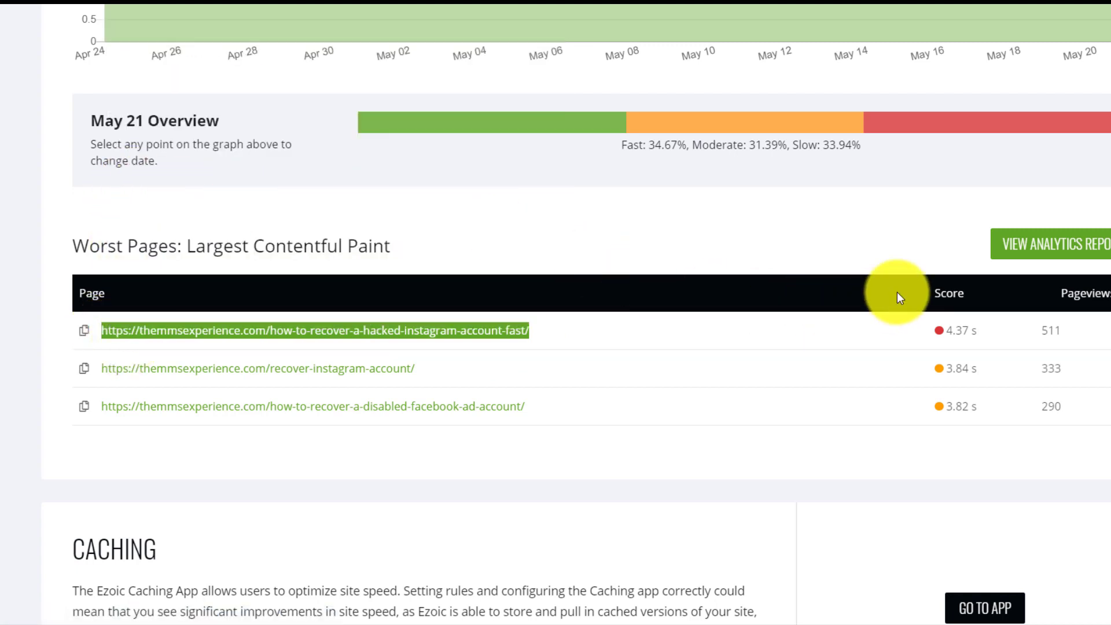
pyautogui.scroll(9, 894, 292)
# Open the affiliate programs page's Tester results and review Field and Lab Data, noting it fails Core Web Vitals.
pyautogui.click(807, 154)
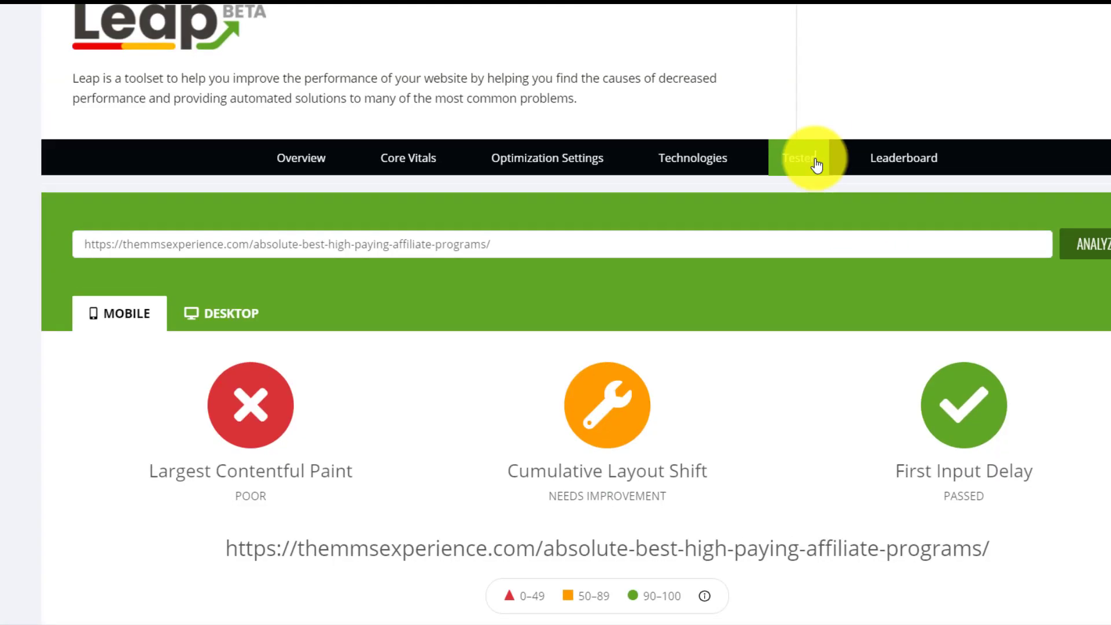
pyautogui.click(564, 159)
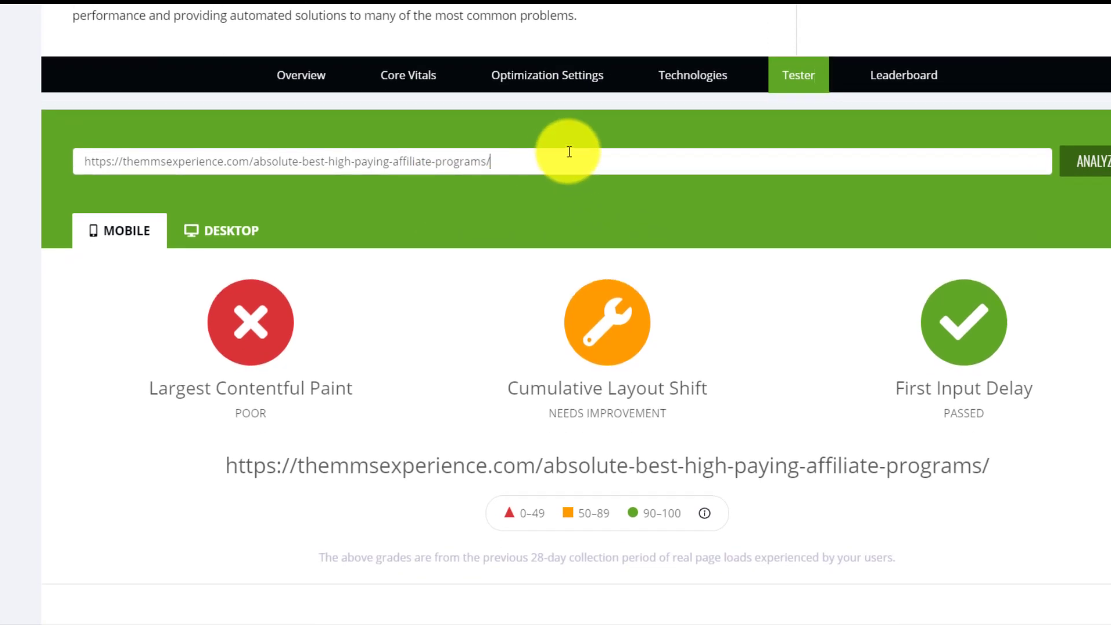
pyautogui.scroll(-5, 556, 312)
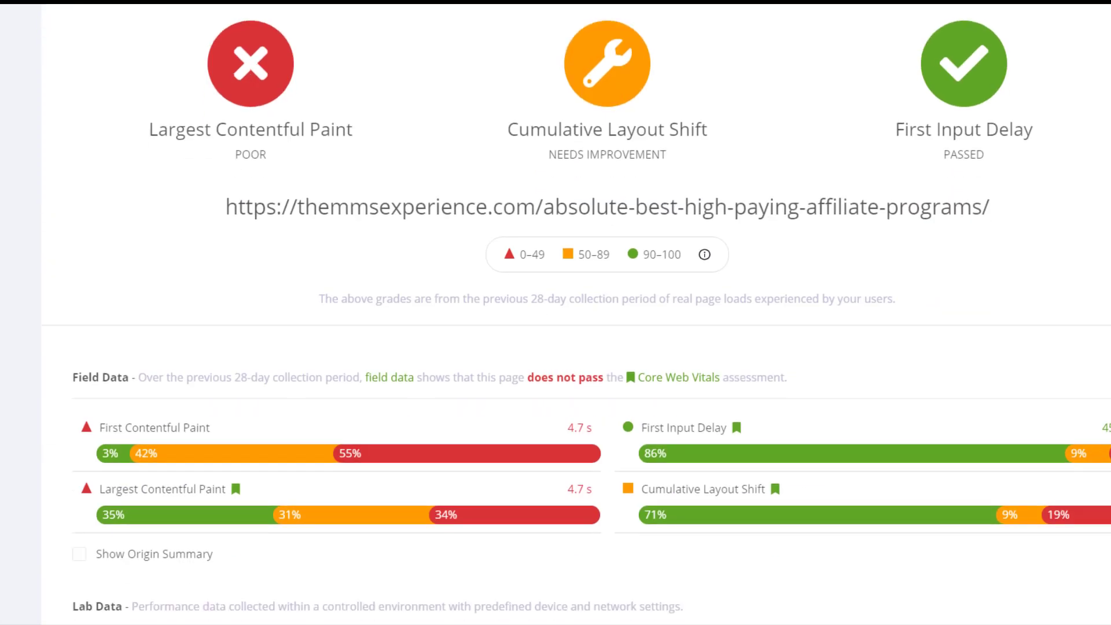
pyautogui.scroll(2, 732, 199)
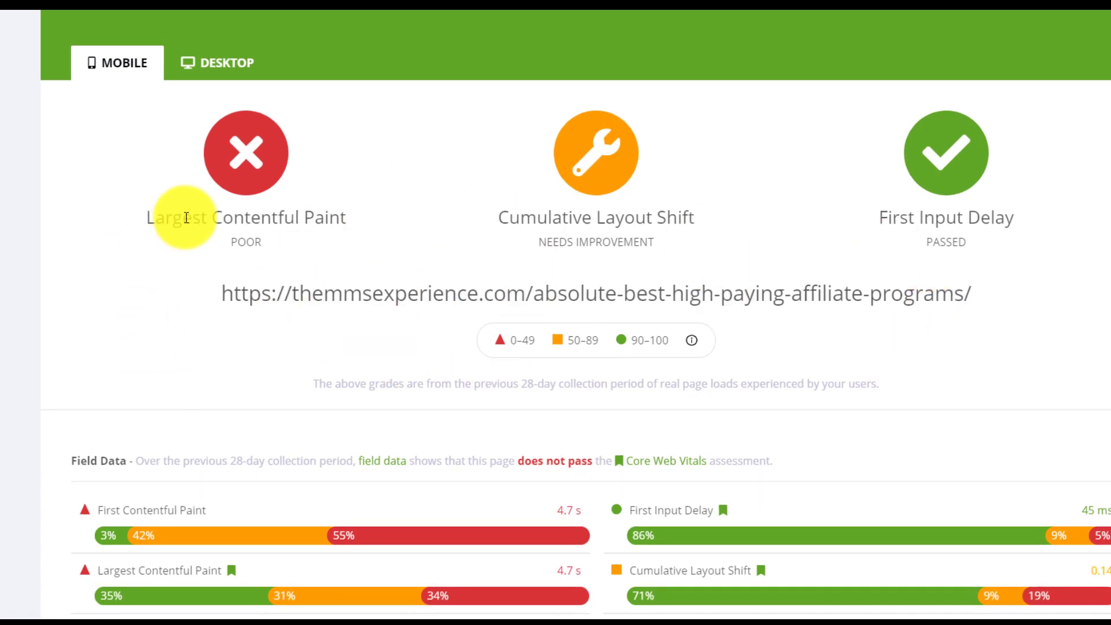
pyautogui.scroll(-10, 182, 223)
pyautogui.scroll(6, 199, 377)
pyautogui.scroll(5, 294, 287)
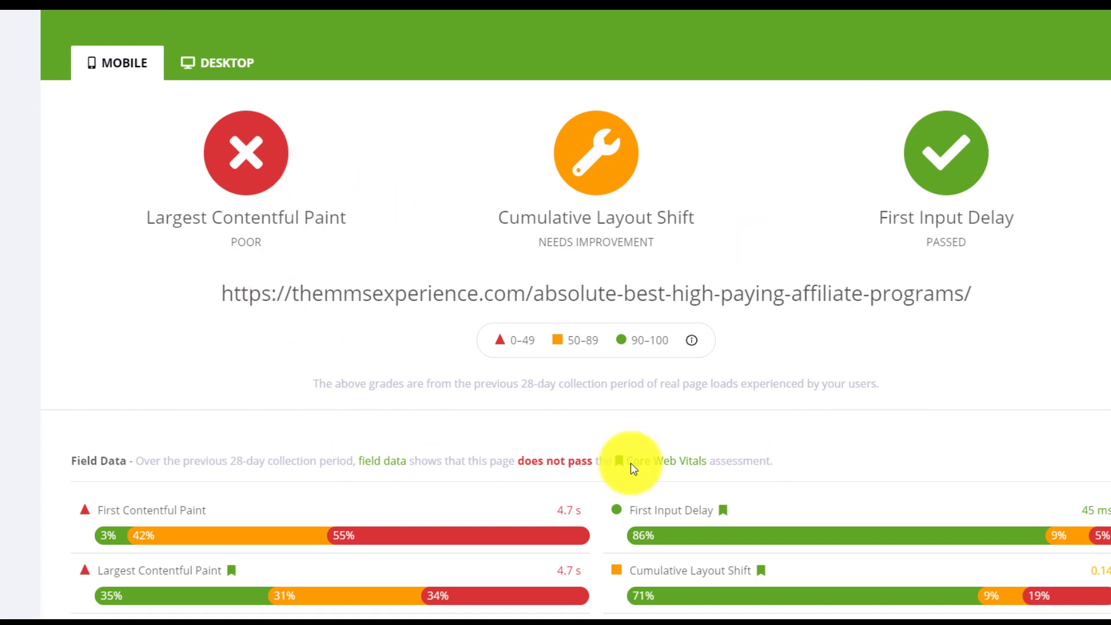
pyautogui.scroll(-5, 787, 267)
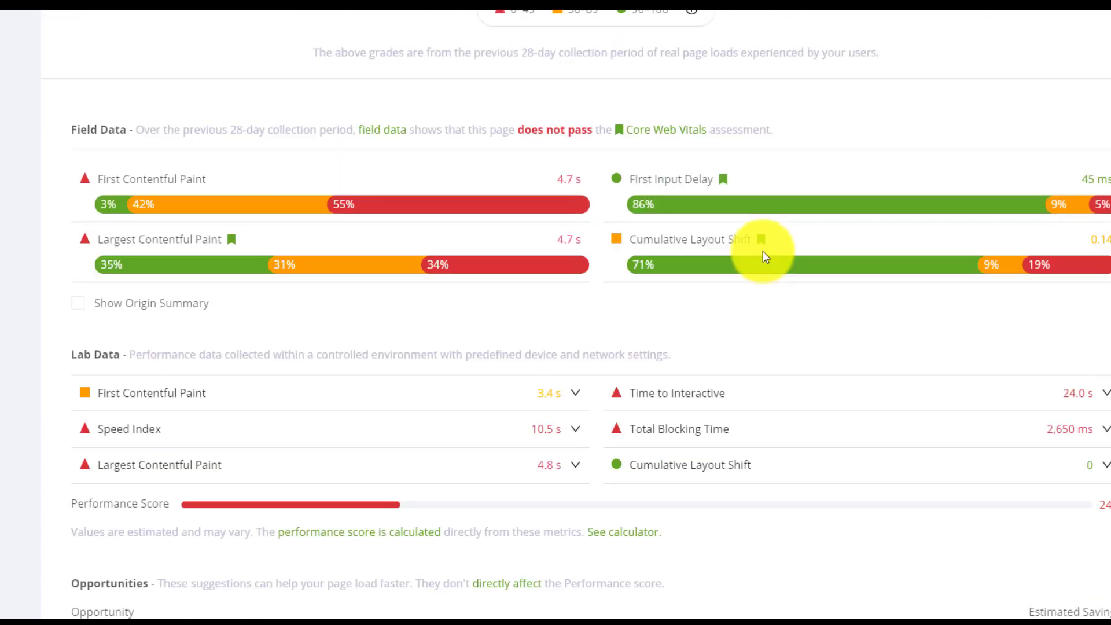
pyautogui.scroll(2, 737, 246)
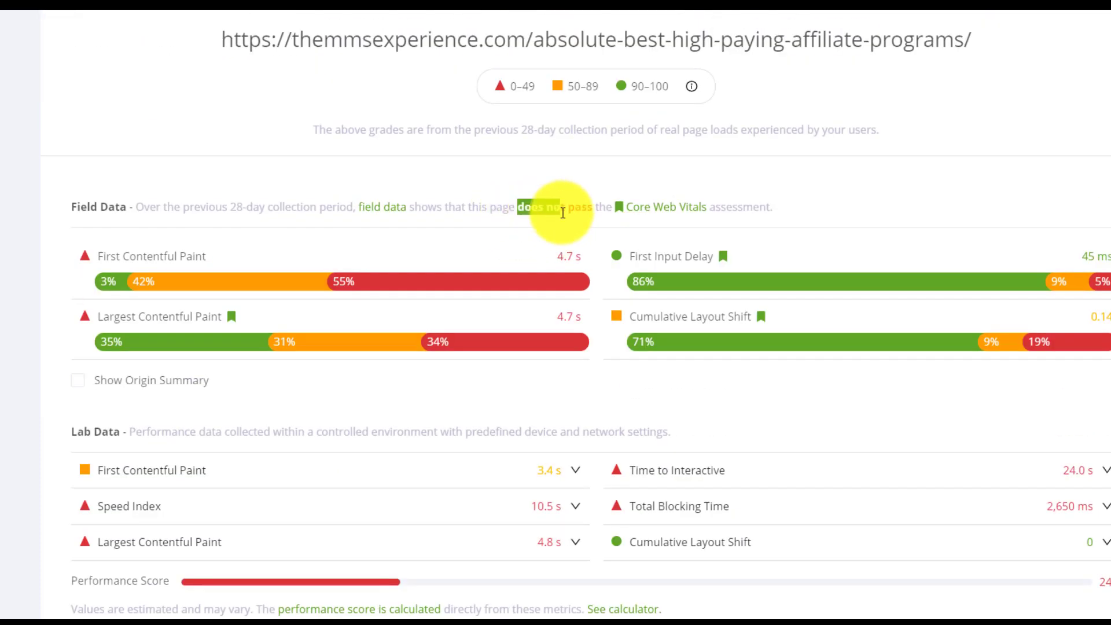
pyautogui.moveTo(564, 213); pyautogui.dragTo(766, 201)
# Review Opportunities, briefly expanding Reduce initial server response time, and scroll through Diagnostics.
pyautogui.scroll(-4, 816, 214)
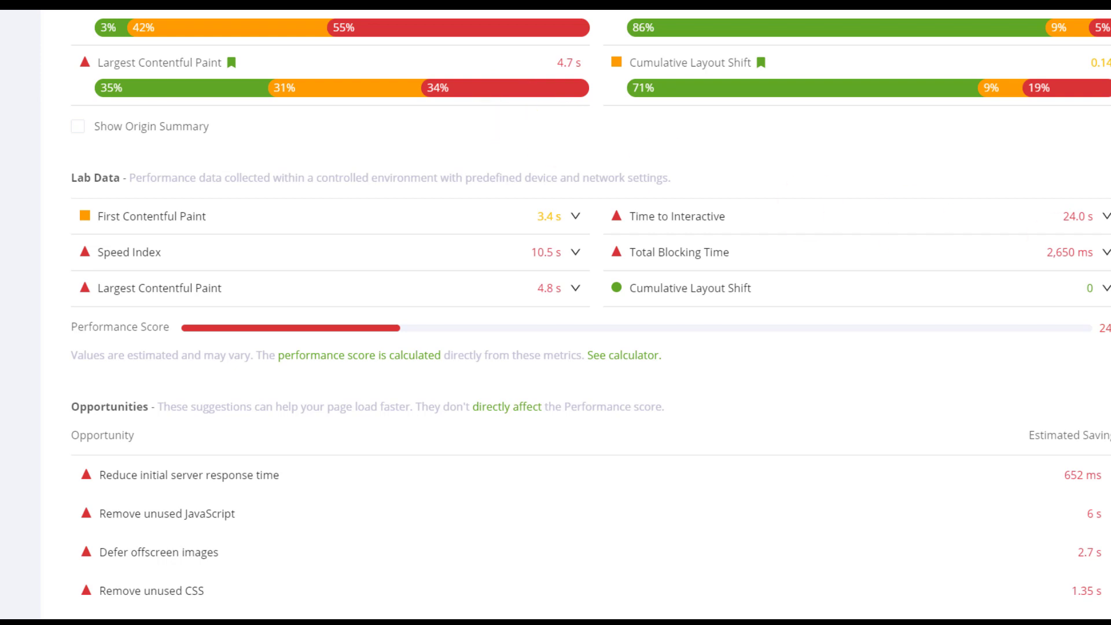
pyautogui.scroll(-5, 874, 232)
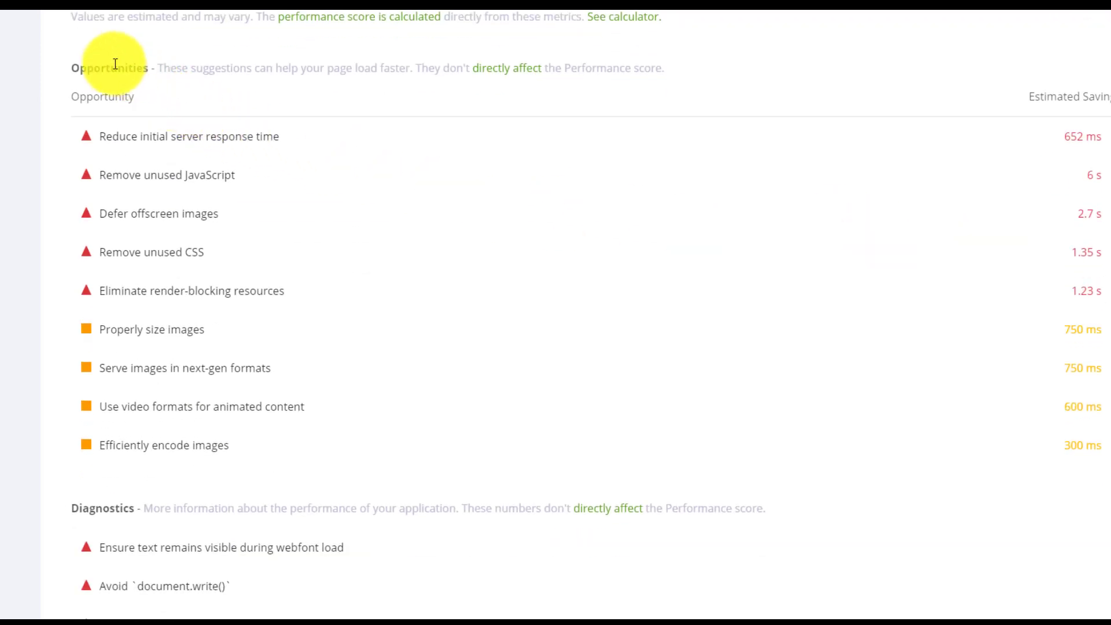
pyautogui.moveTo(62, 69); pyautogui.dragTo(139, 69)
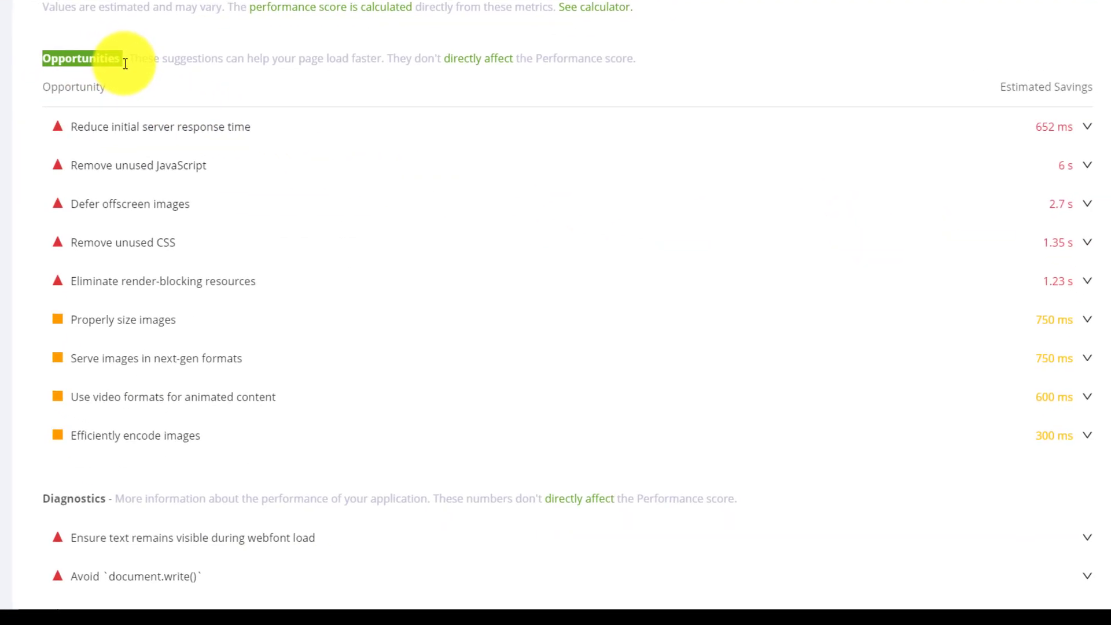
pyautogui.click(141, 133)
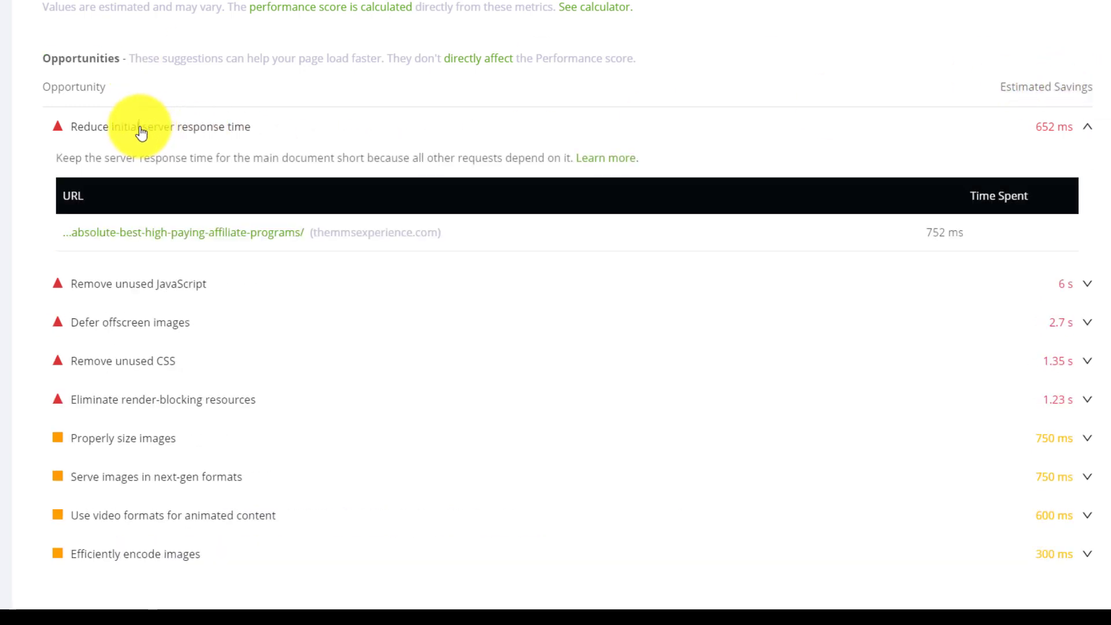
pyautogui.click(141, 133)
pyautogui.scroll(-3, 142, 133)
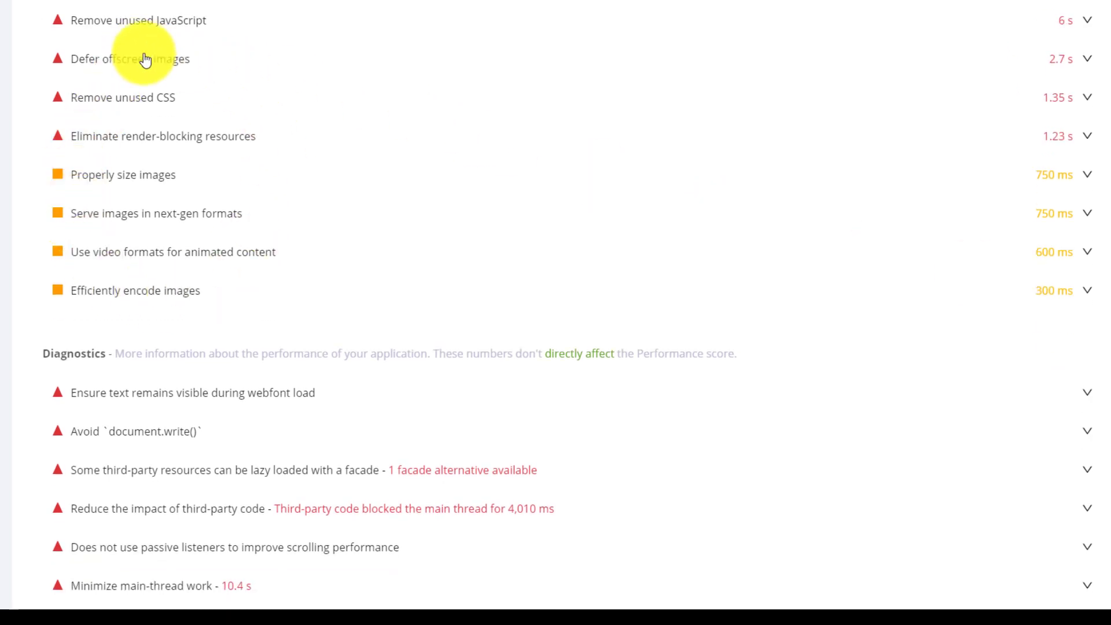
pyautogui.scroll(2, 116, 87)
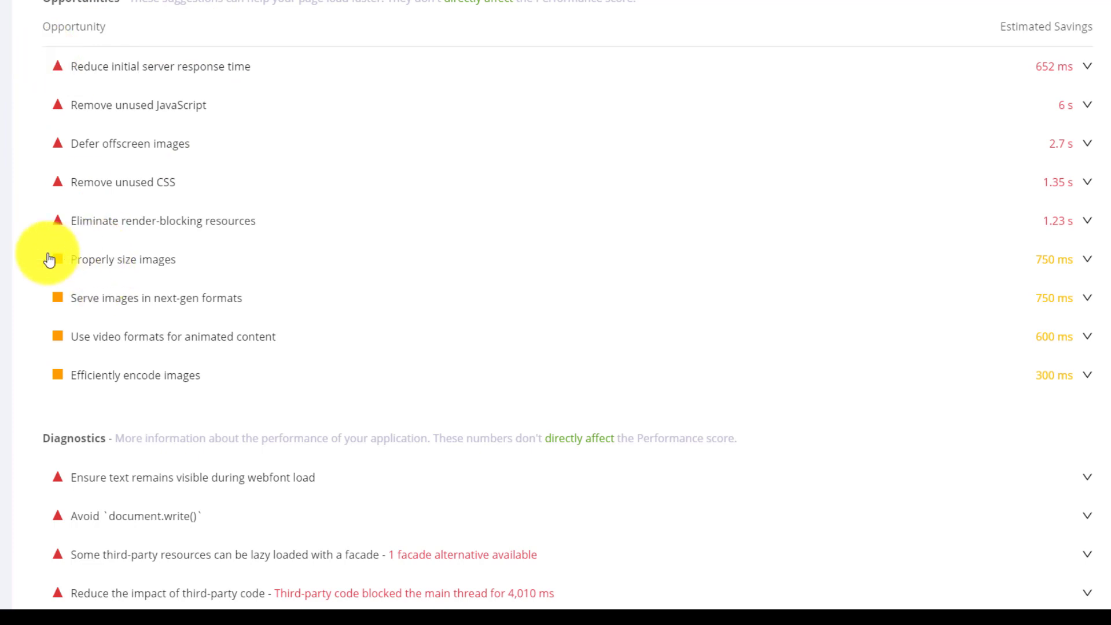
pyautogui.scroll(-5, 179, 243)
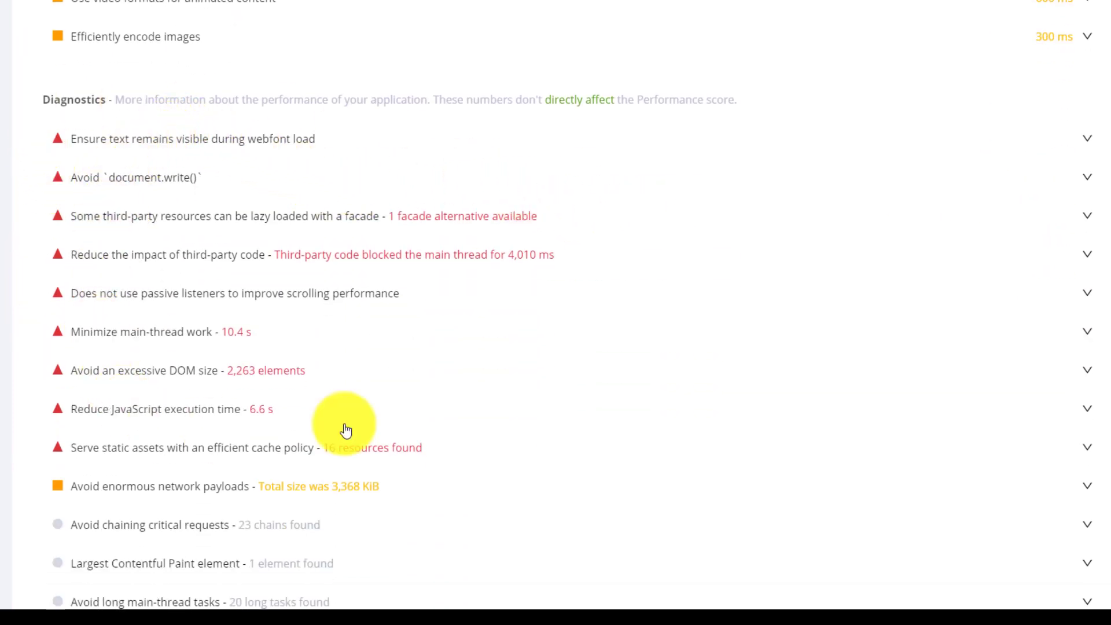
pyautogui.scroll(-7, 555, 306)
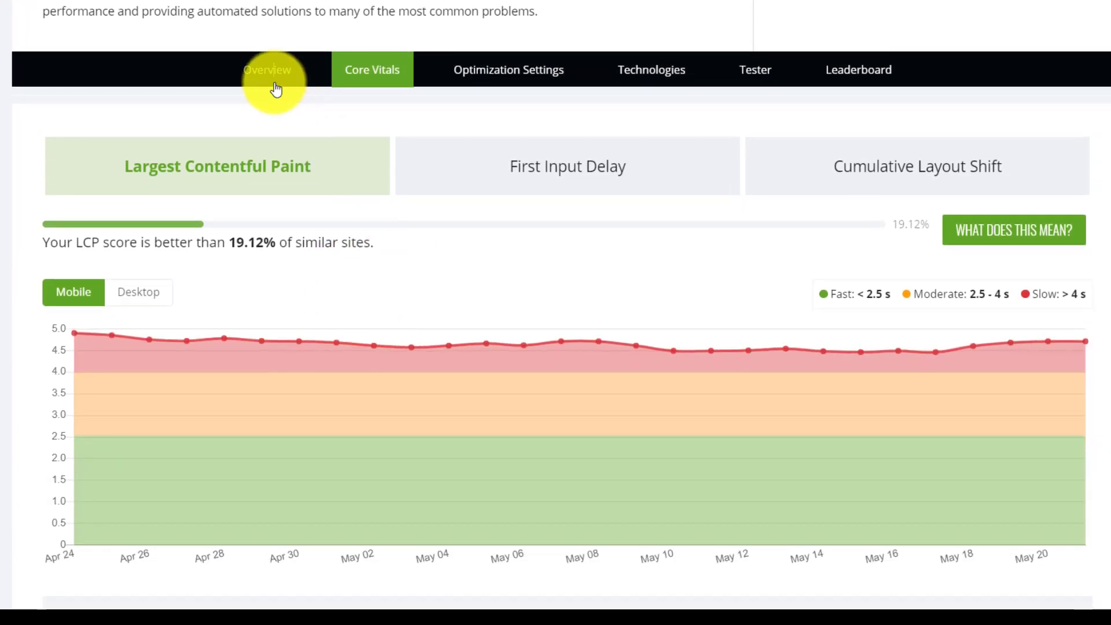
# Switch to the Leap Overview showing the mobile score of 57 and the leaderboard.
pyautogui.click(273, 70)
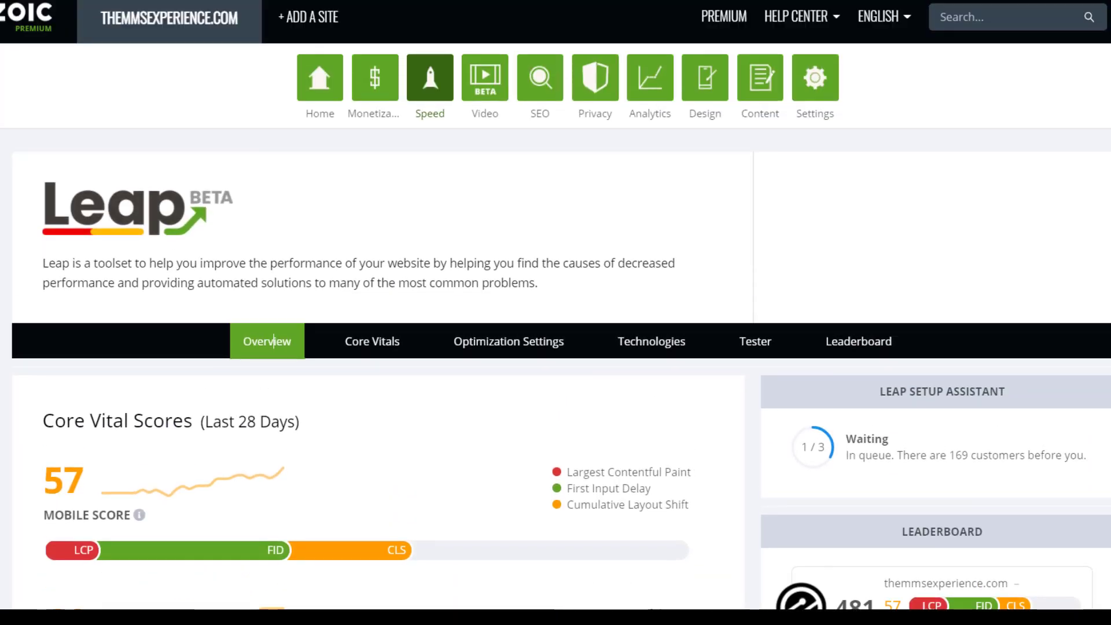